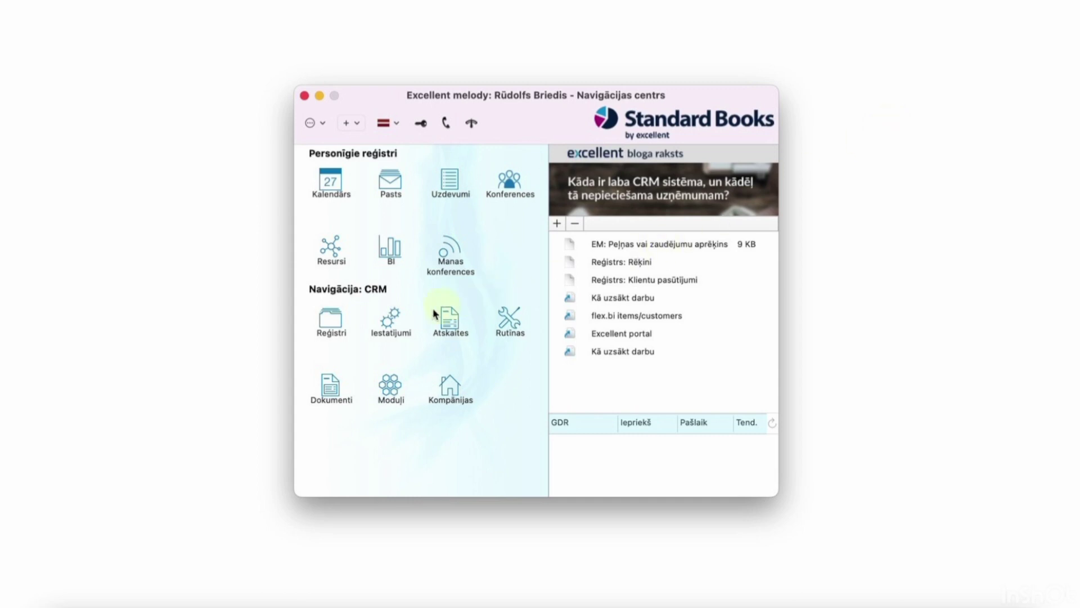
- Search the CRM settings for "dar" to look up the company and user workflow settings, closing the settings list without opening either
left_click(392, 320)
type("dar")
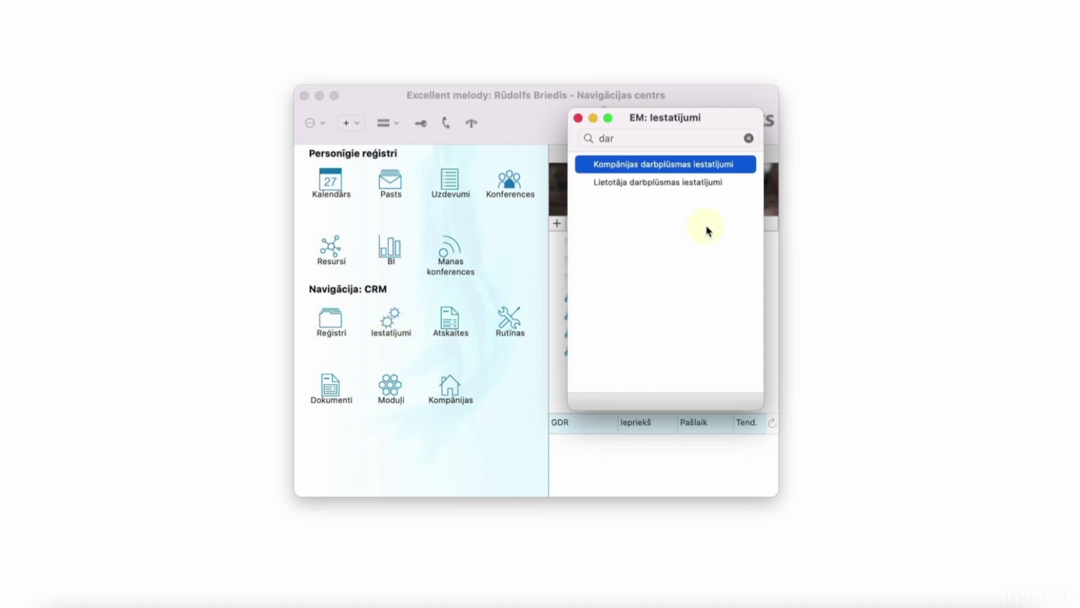
key("Down")
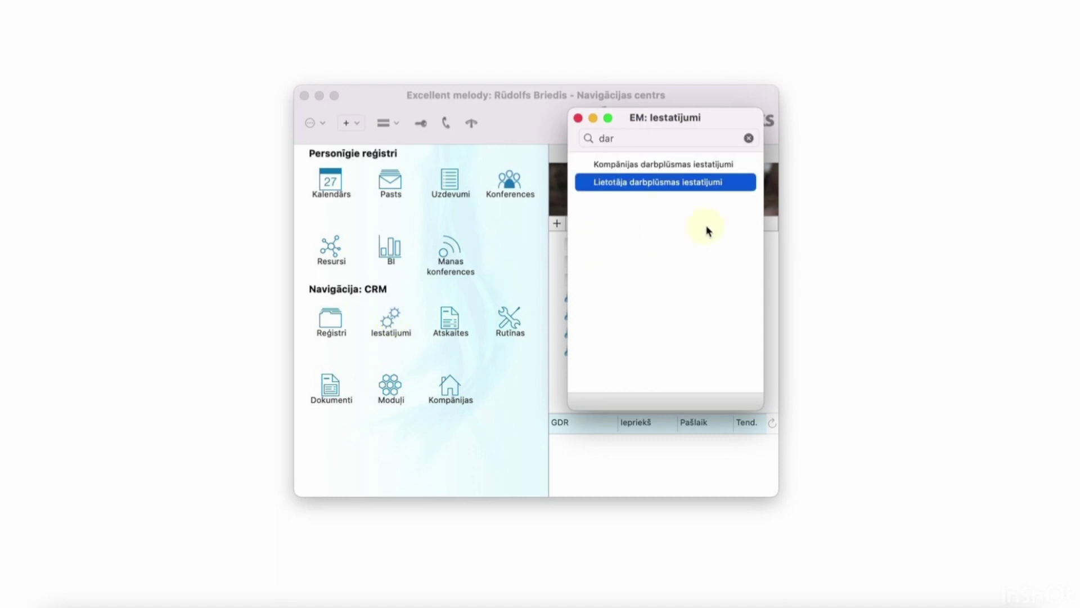
key("Up")
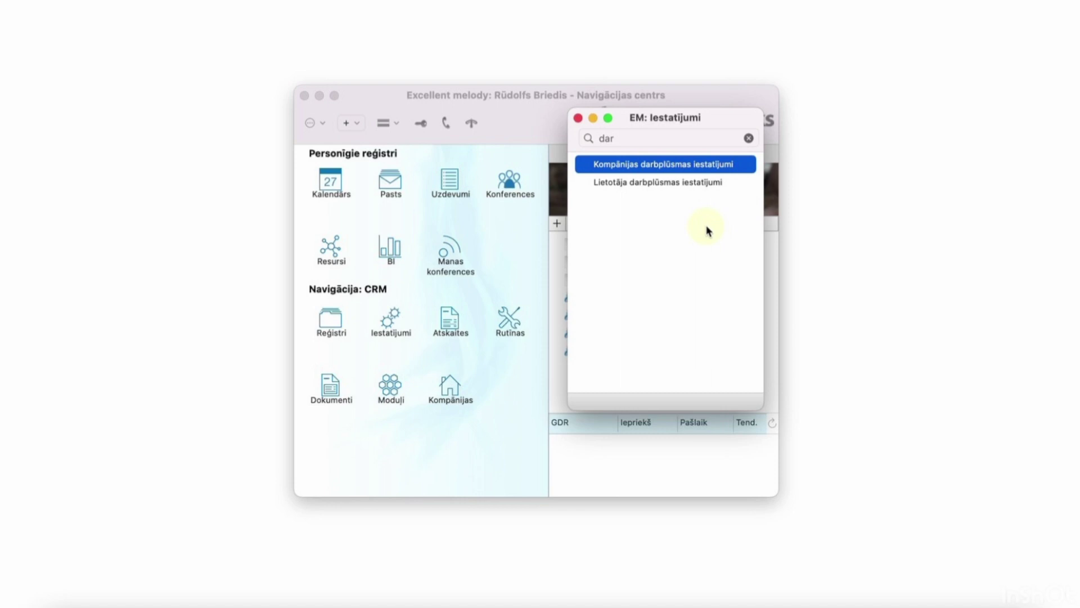
left_click(578, 118)
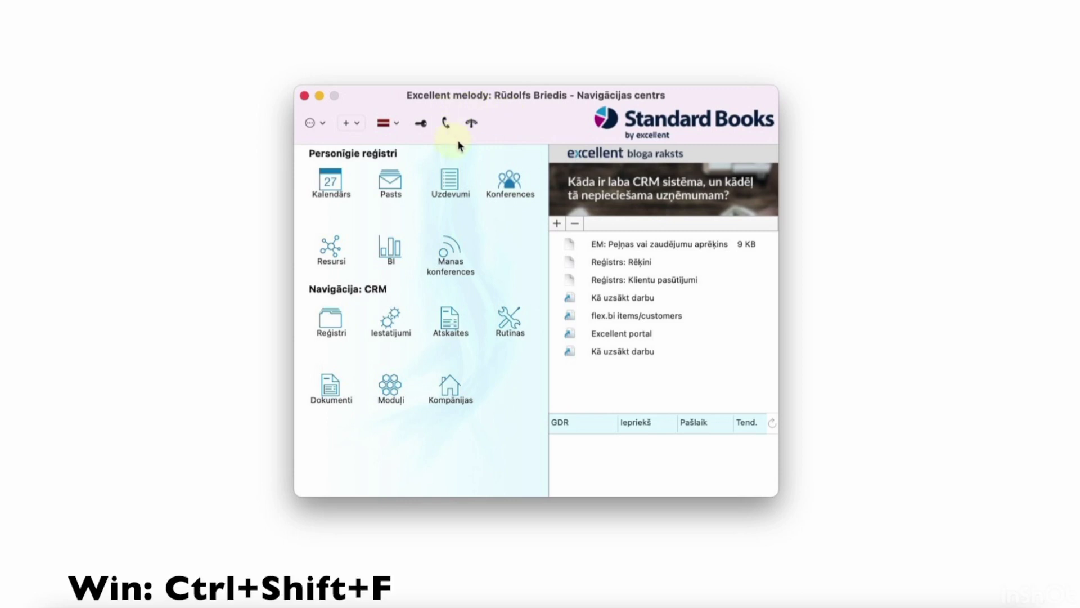
- Open the workflow overview (Darbplūsmas pārskats) and choose KAMP as its view
key("super+shift+f")
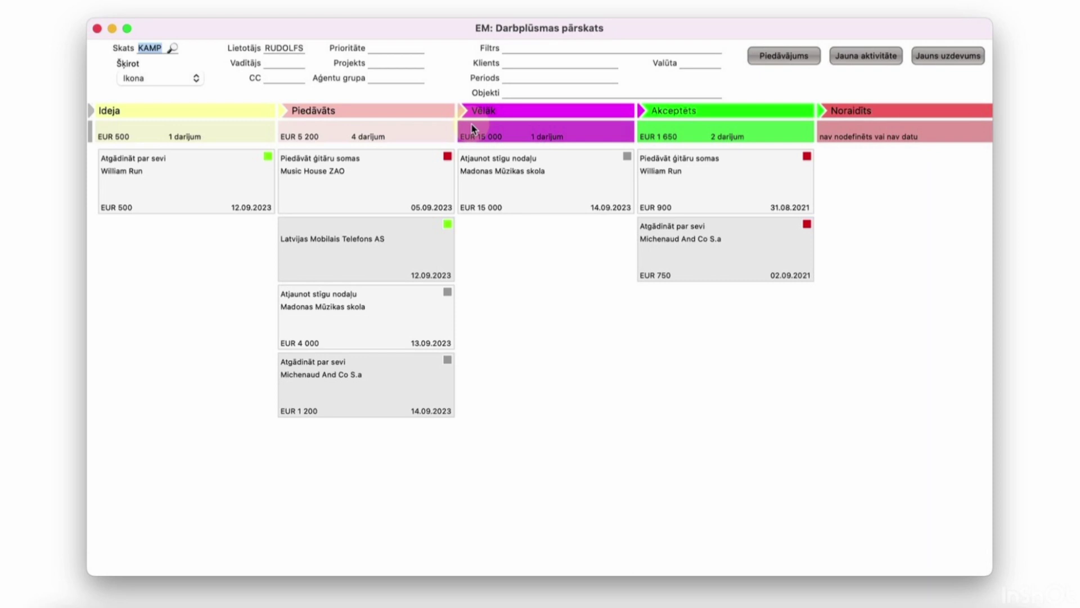
key("BackSpace")
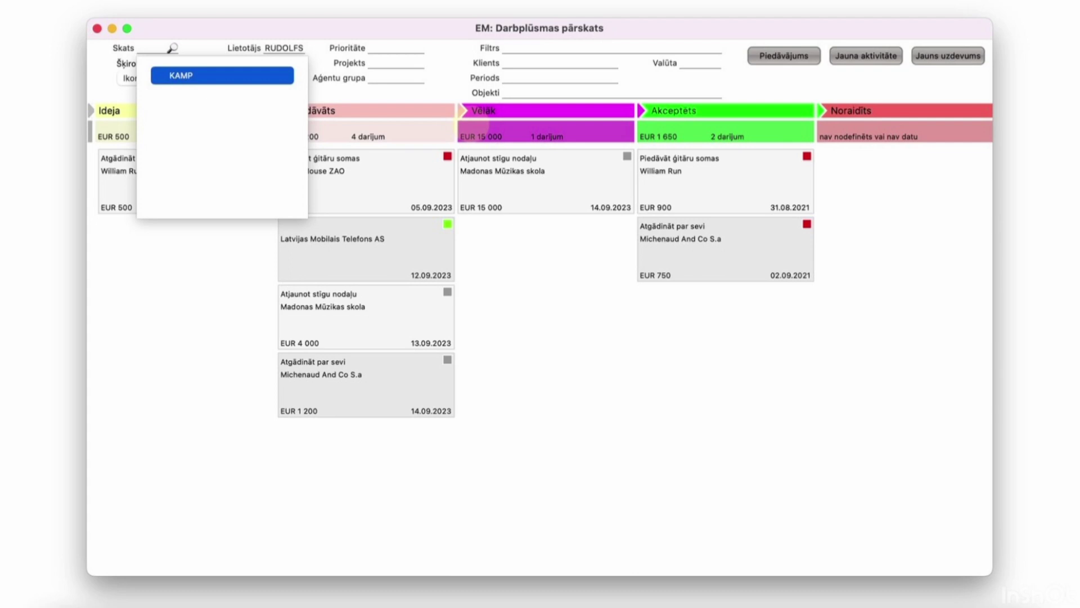
key("Return")
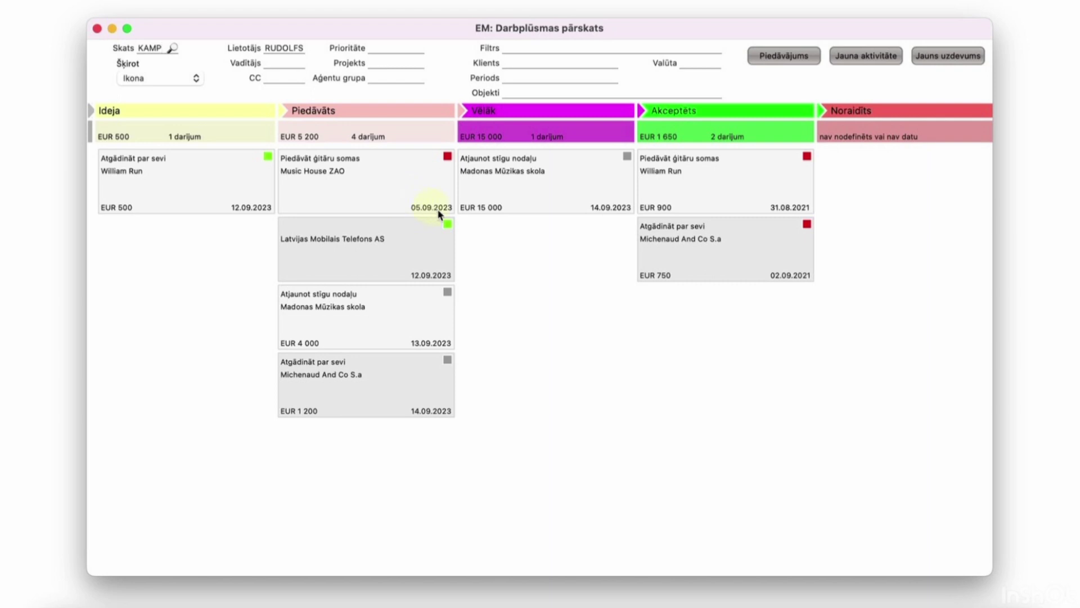
- Filter the workflow overview by the user SUPPORT
left_click(291, 52)
key("BackSpace")
left_click(299, 49)
key("Down")
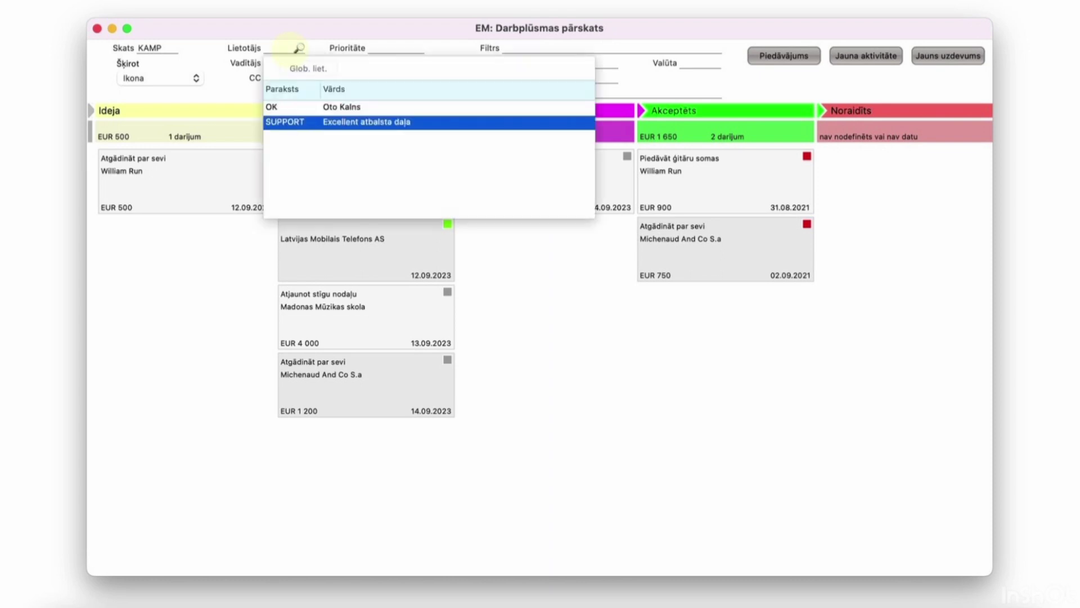
key("Return")
key("Tab")
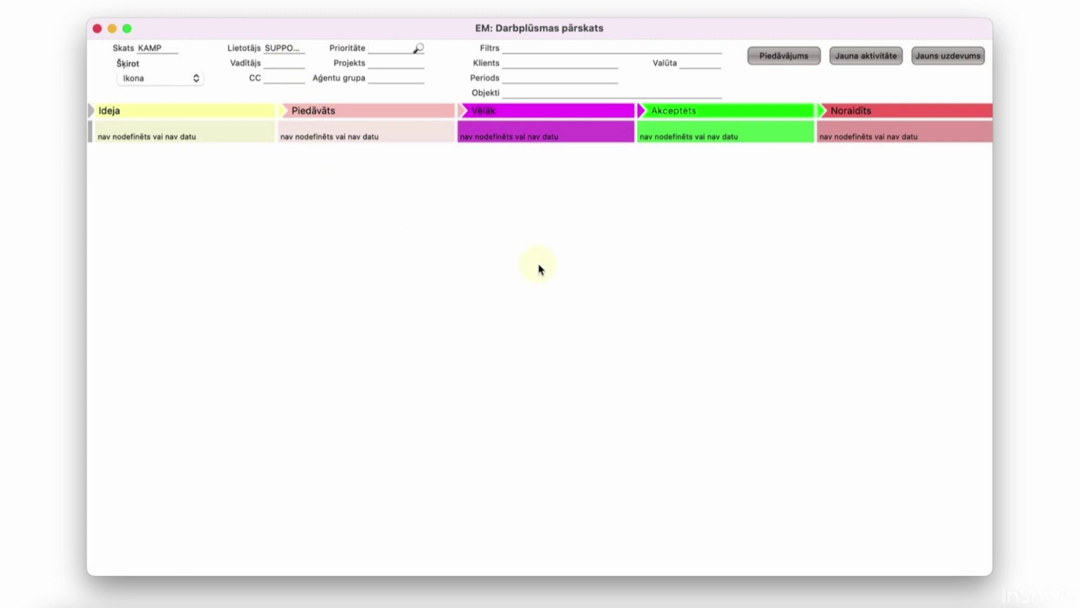
- Clear the Lietotājs filter so the overview covers the deals of all users
left_click(278, 48)
key("BackSpace")
key("Tab")
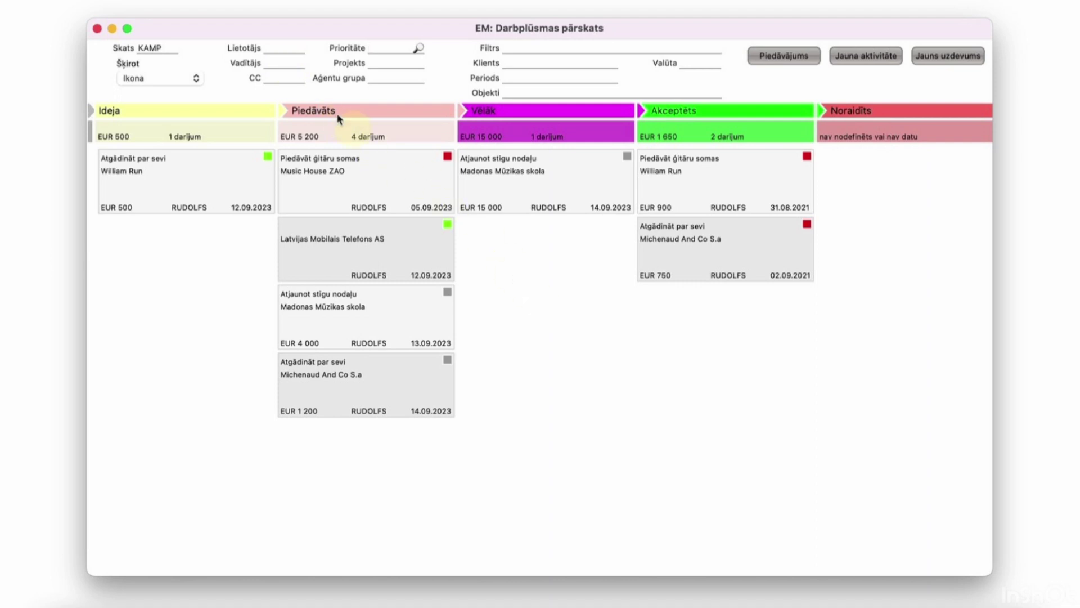
left_click(280, 49)
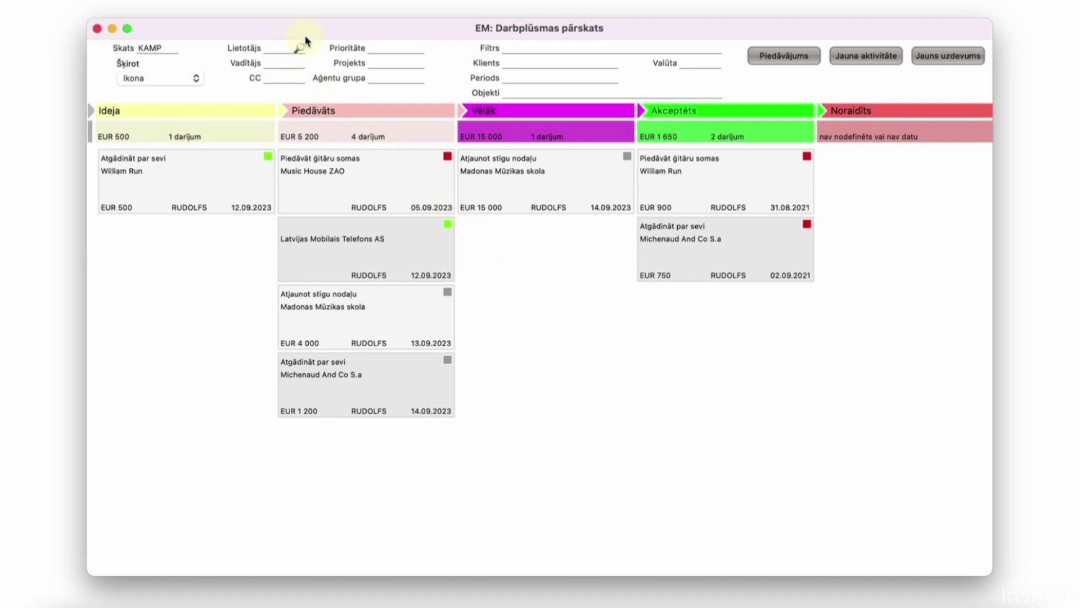
left_click(534, 318)
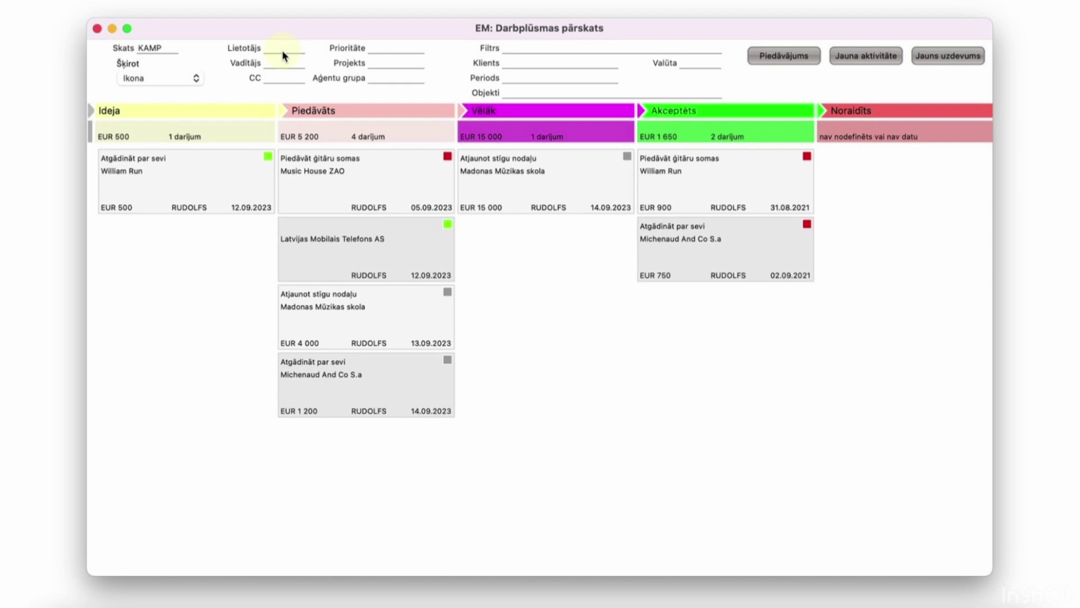
- Try sorting the overview cards by Vērtība and by Datums, and return the sorting to Ikona
left_click(189, 82)
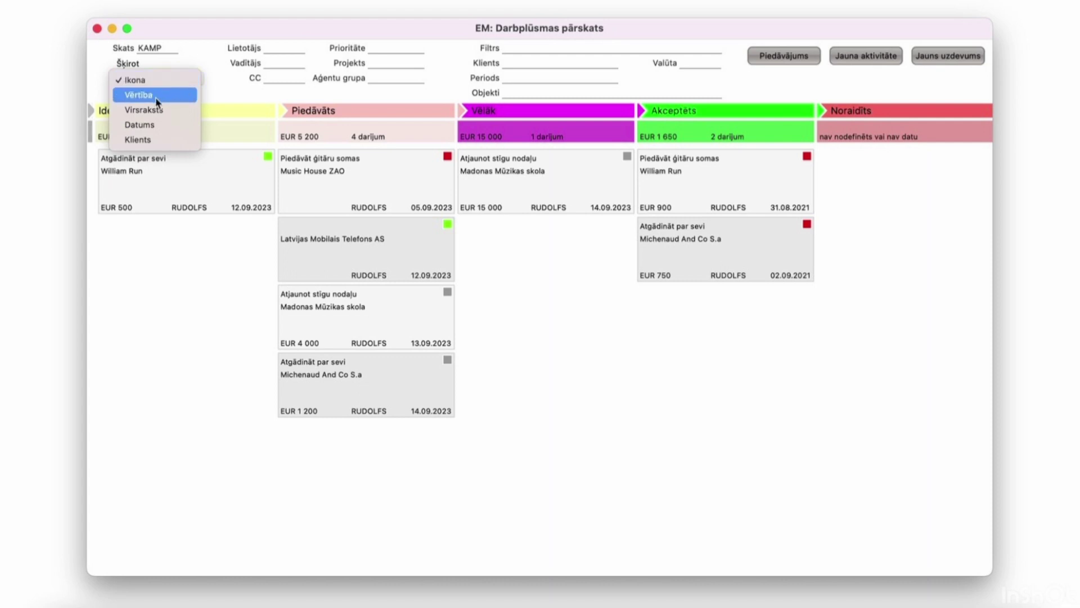
left_click(157, 96)
left_click(186, 79)
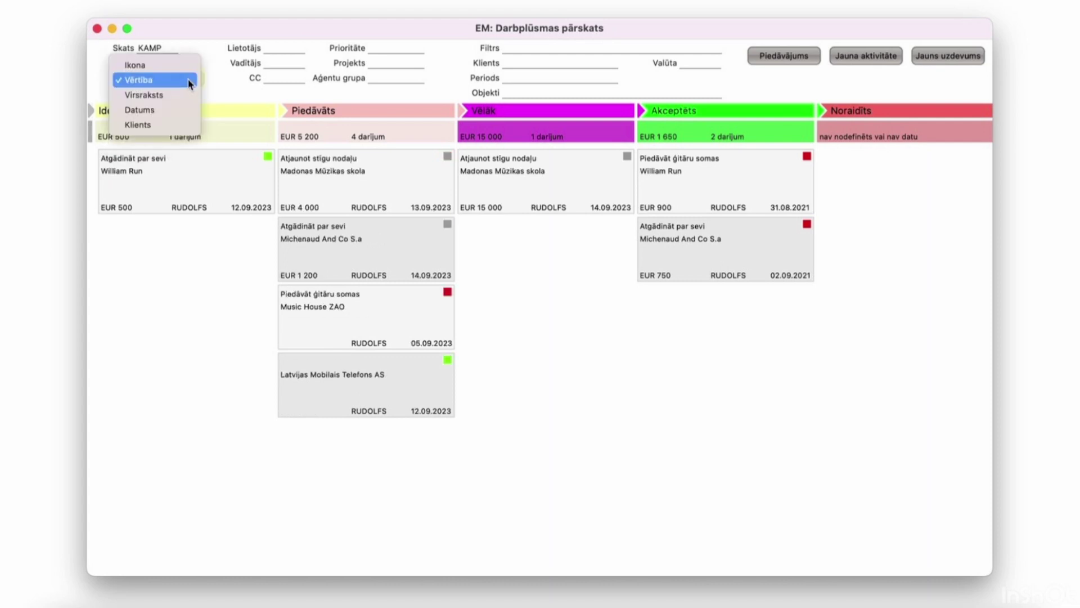
left_click(171, 110)
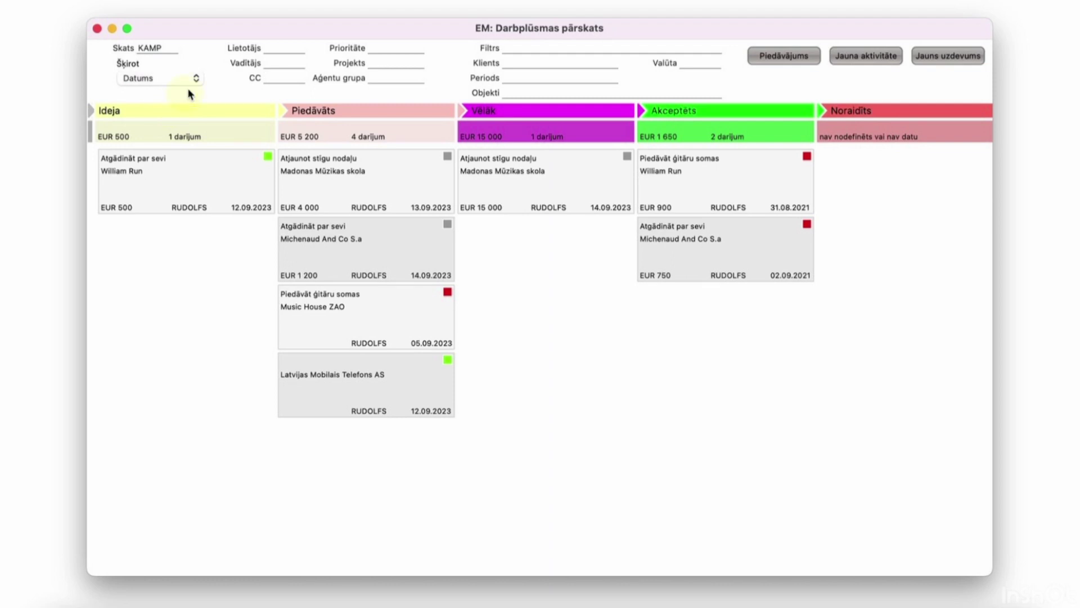
left_click(194, 81)
left_click(165, 36)
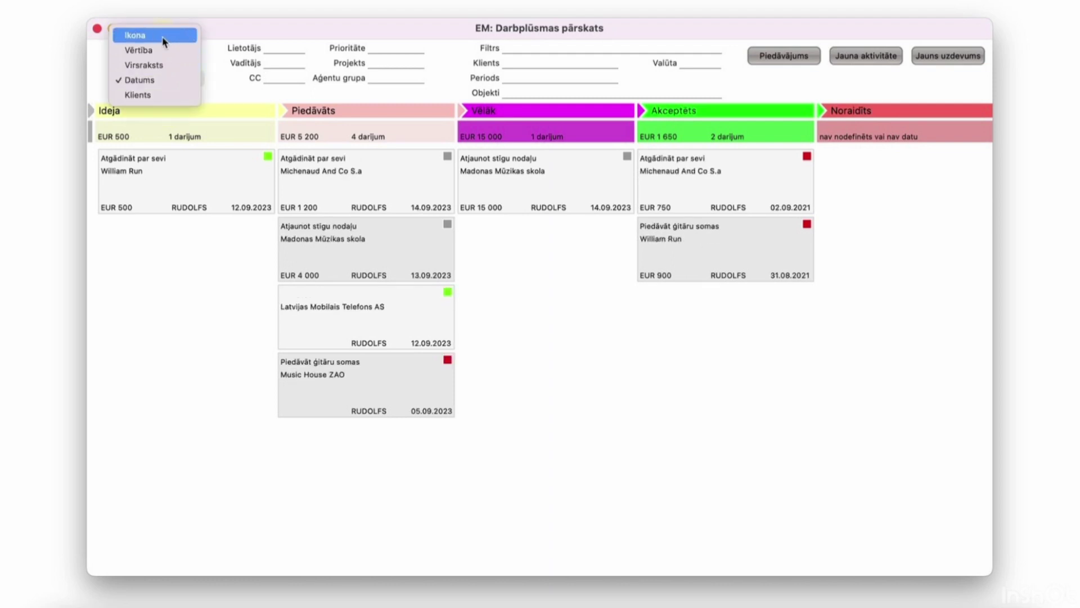
- Examine the overview's Vadītājs, Lietotājs, CC and Prioritāte filters, including the user selection list, without choosing any value
left_click(281, 64)
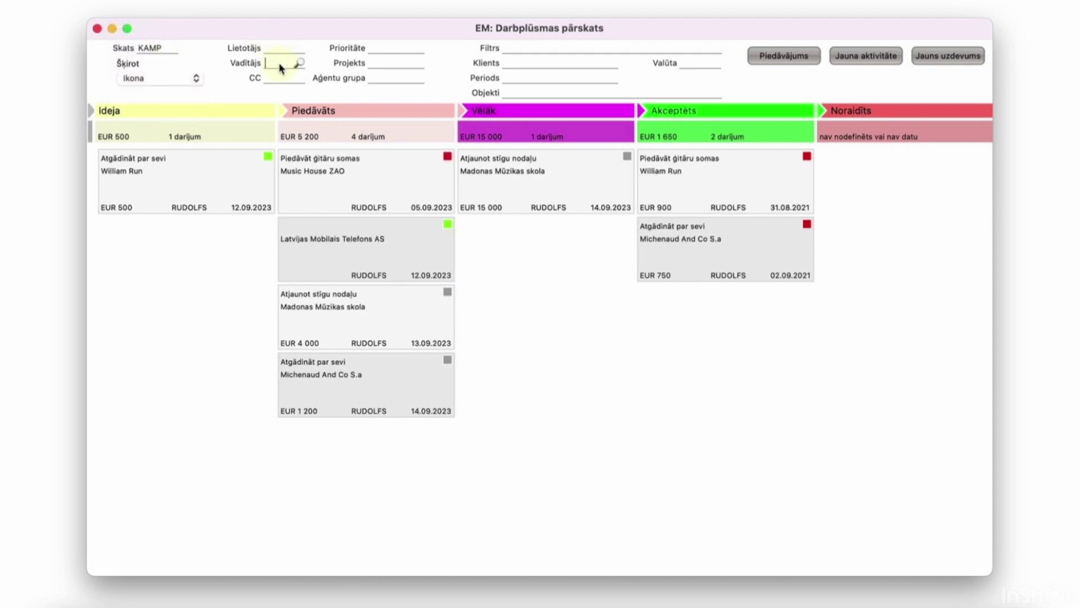
left_click(280, 50)
left_click(299, 48)
key("Escape")
left_click(276, 65)
left_click(280, 82)
left_click(400, 49)
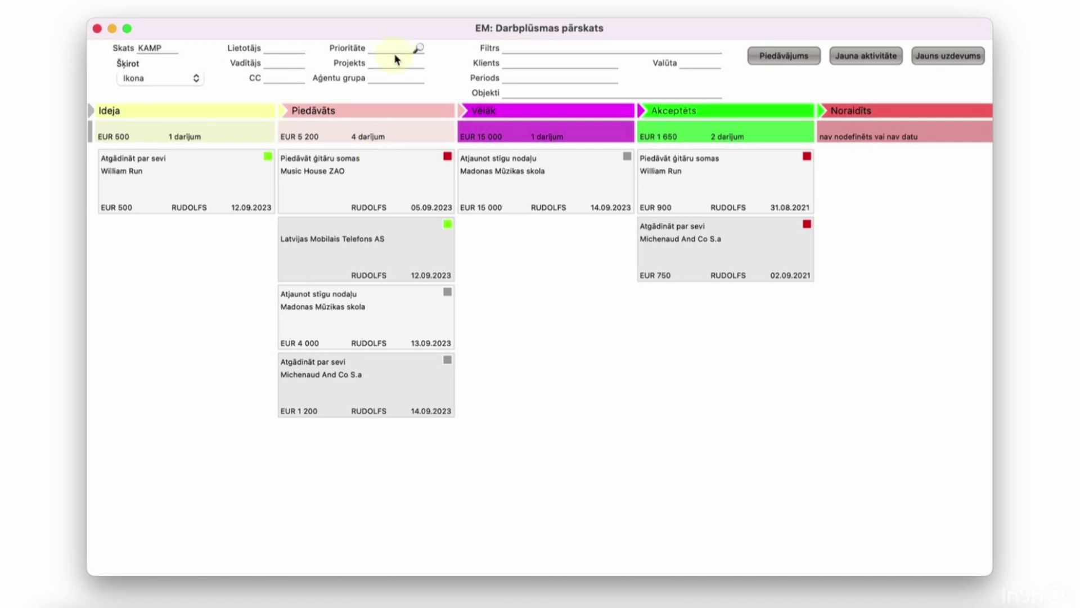
- Examine the project selection list and the Aģentu grupa, Klients and Filtrs filter fields without choosing any value
left_click(383, 63)
double_click(383, 64)
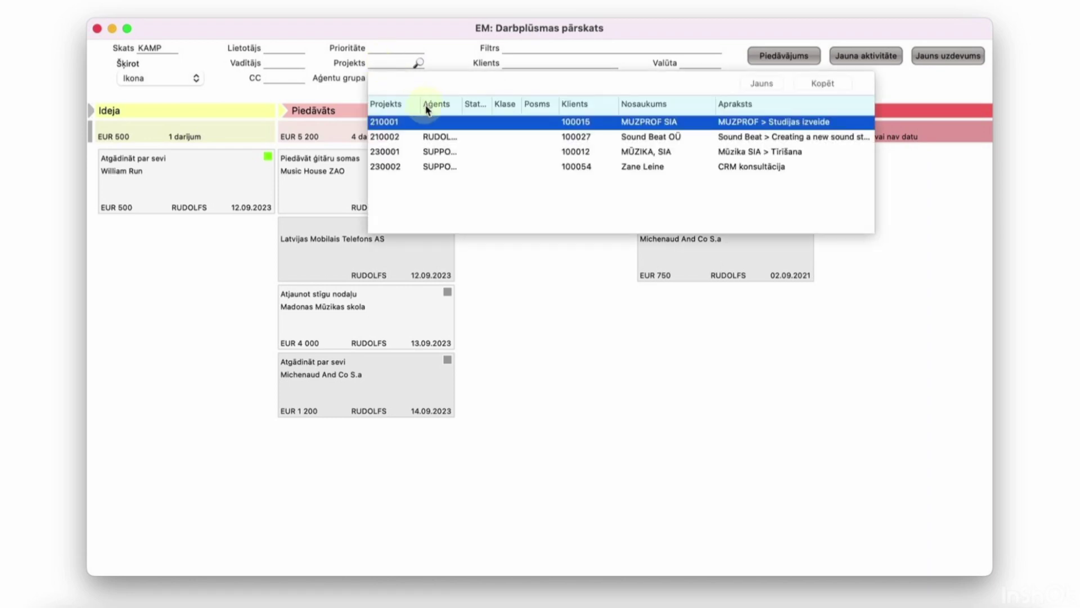
key("Escape")
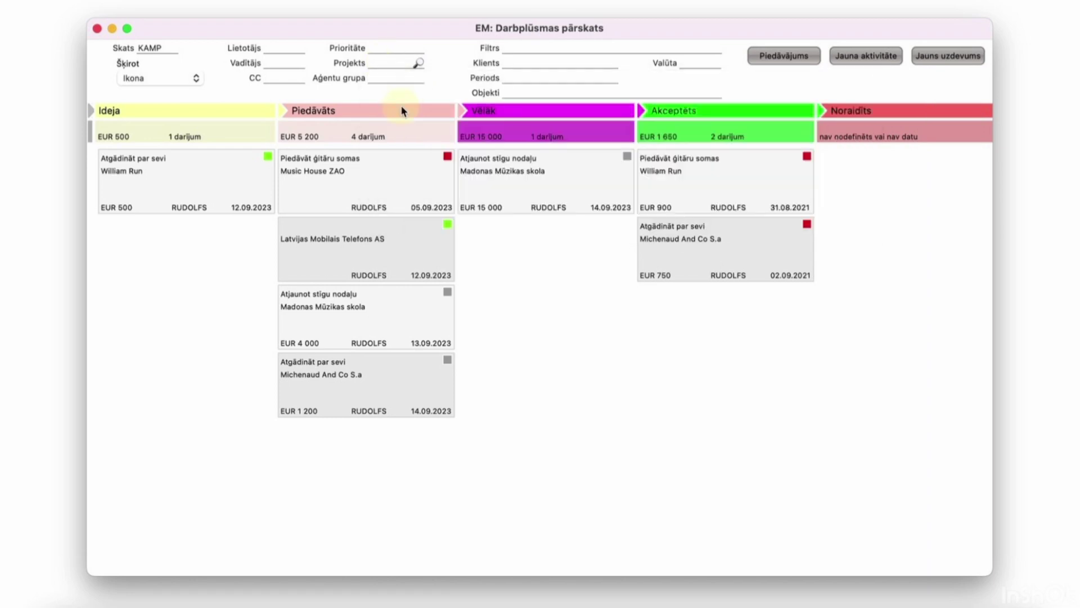
left_click(386, 78)
left_click(516, 65)
left_click(522, 50)
- Search the customers for "latvijas" and filter the overview by Latvijas Mobilais Telefons AS
double_click(529, 66)
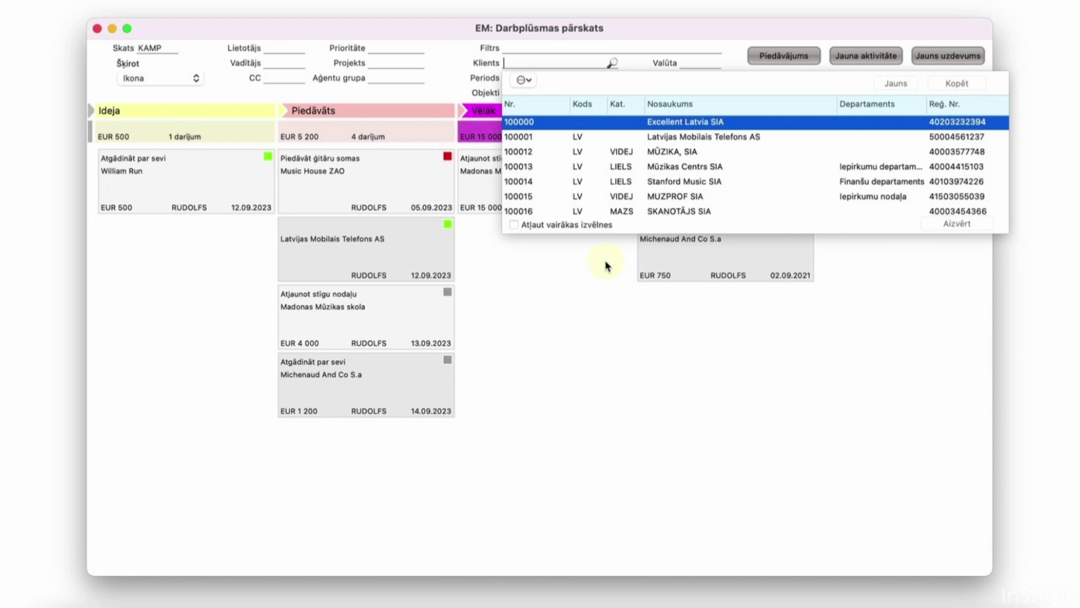
type("latvijas")
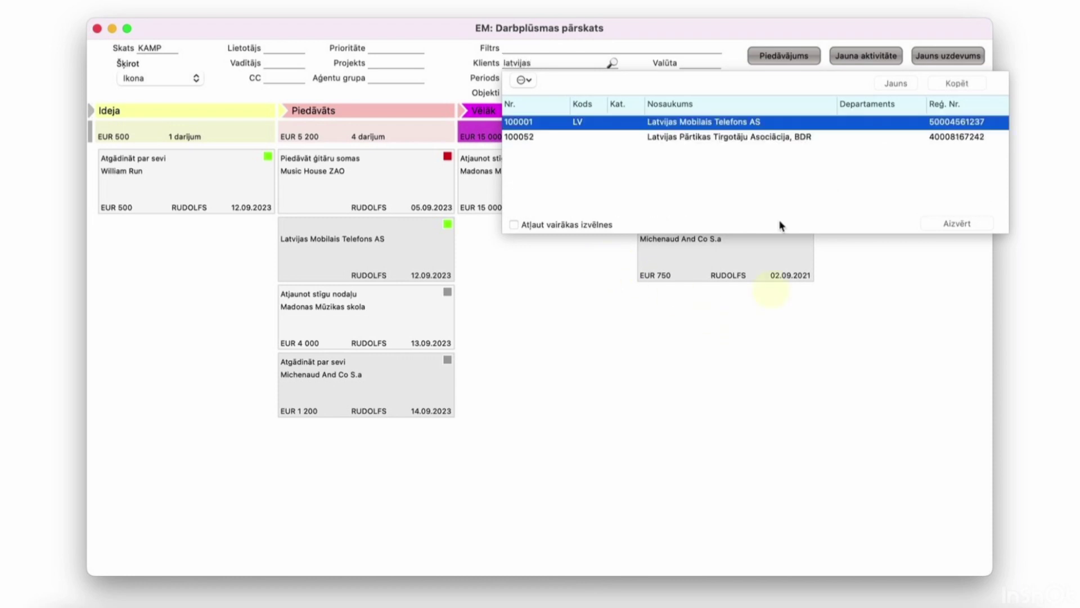
double_click(729, 121)
key("Tab")
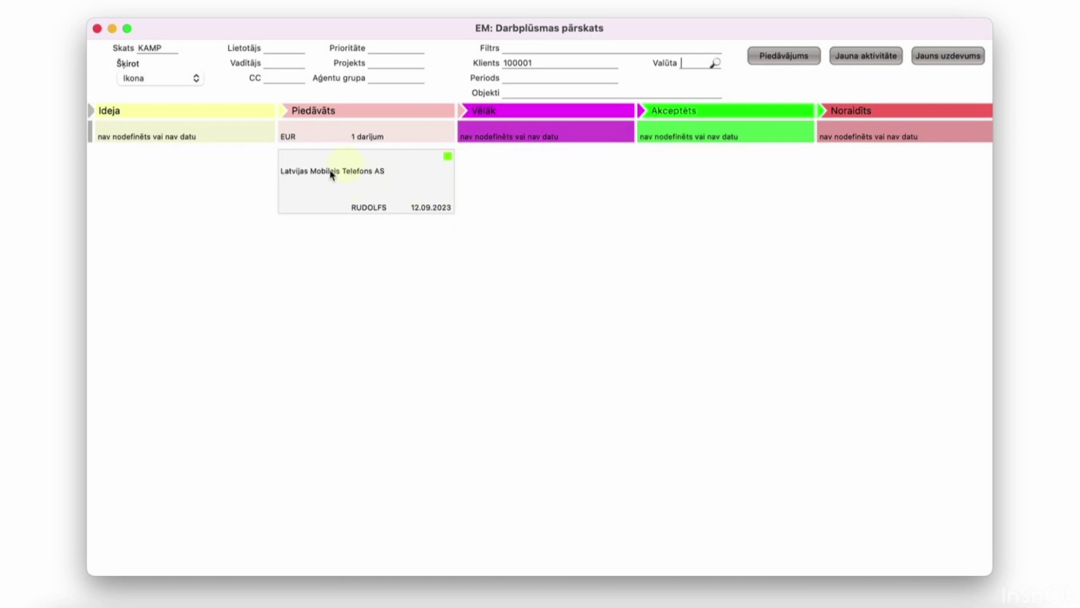
- Clear the customer filter and refresh the workflow overview
double_click(541, 64)
key("BackSpace")
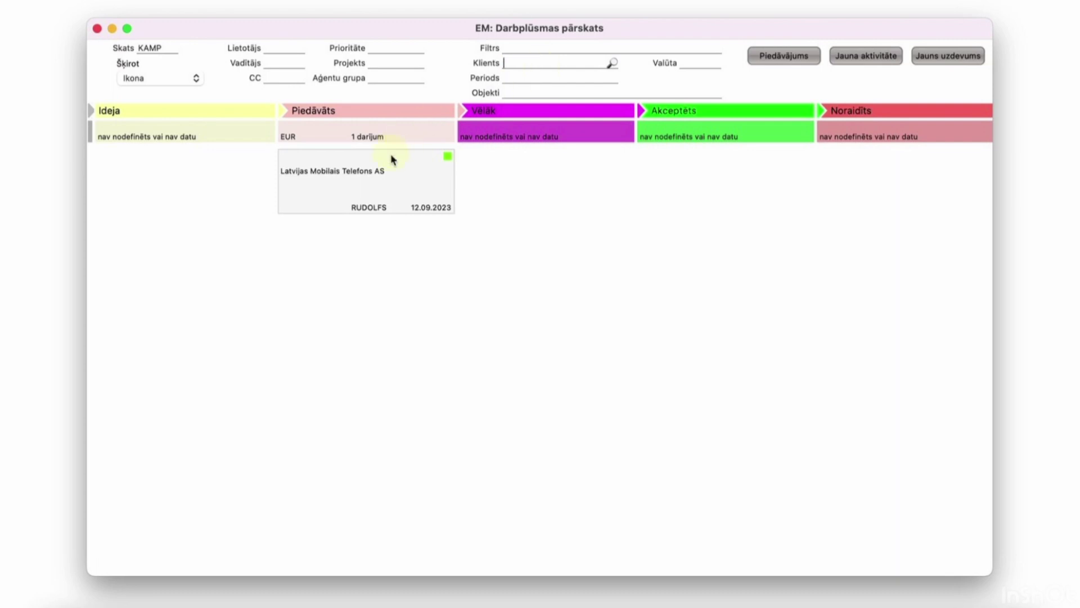
key("super+Return")
left_click(496, 280)
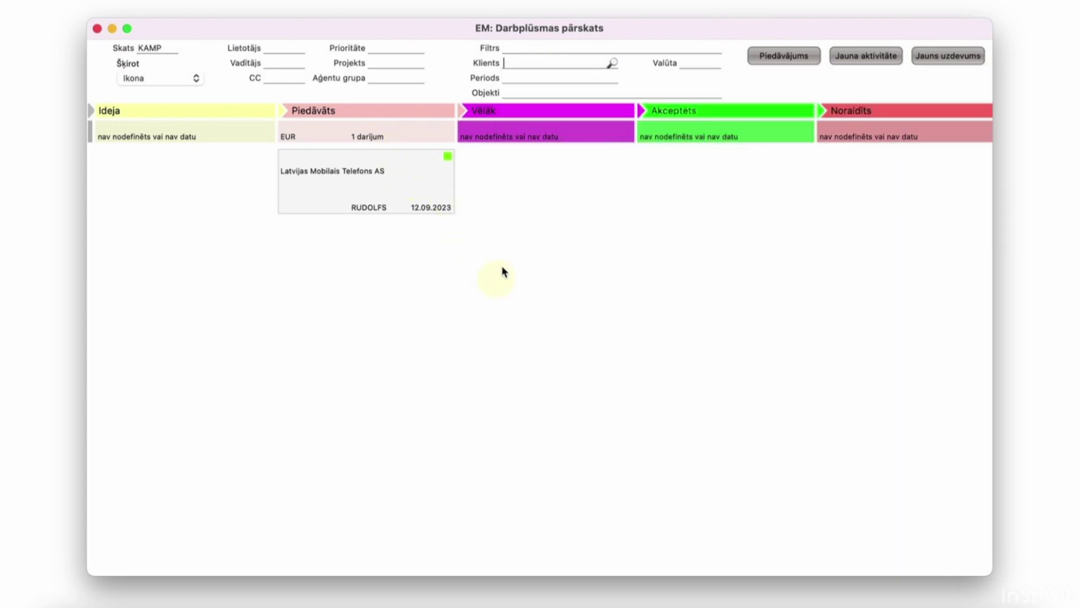
key("Return")
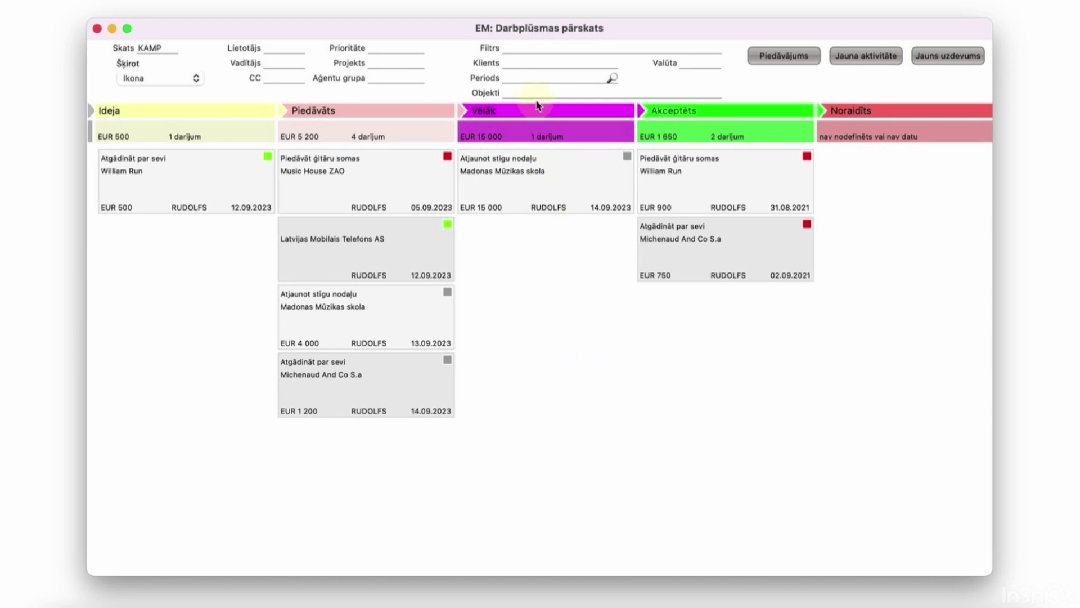
- Filter the workflow overview by the period 01.04.2023:30.04.2023
key("Down")
key("Down")
key("Down")
key("Down")
key("Down")
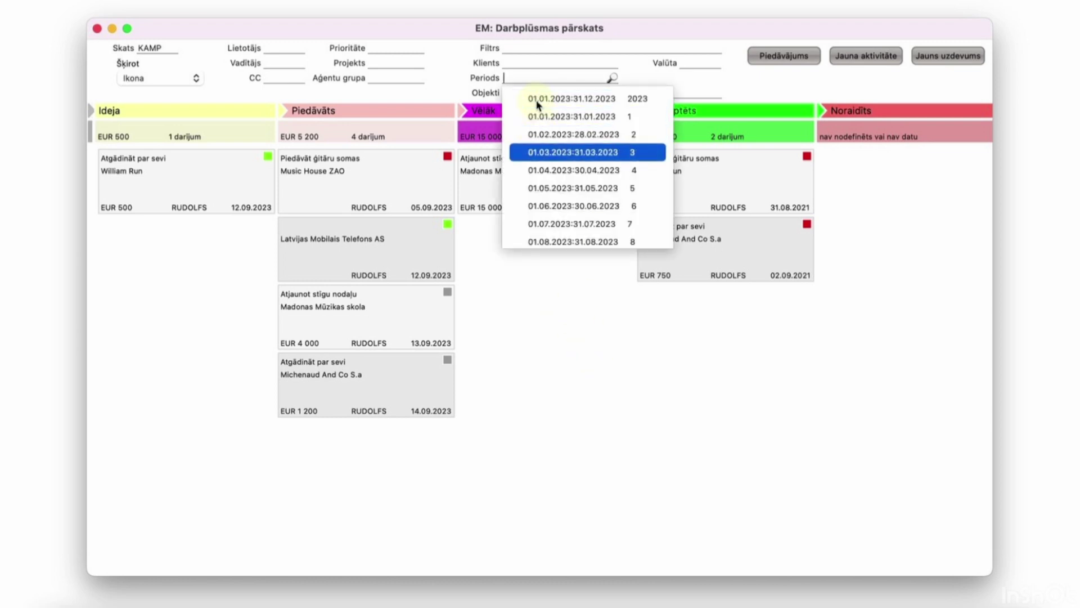
key("Return")
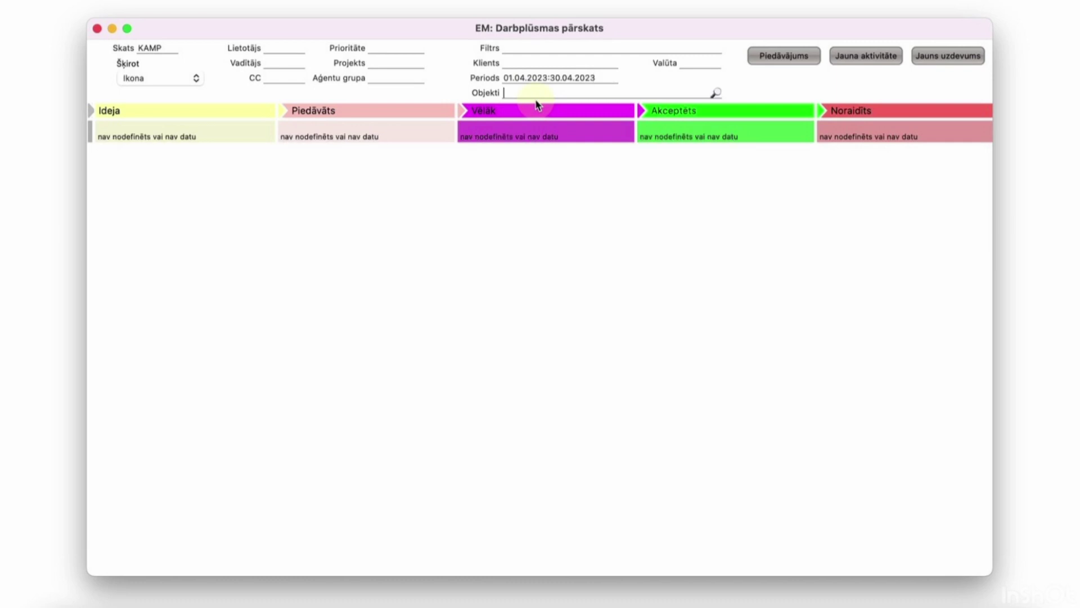
- Clear the period filter of the workflow overview
left_click(551, 79)
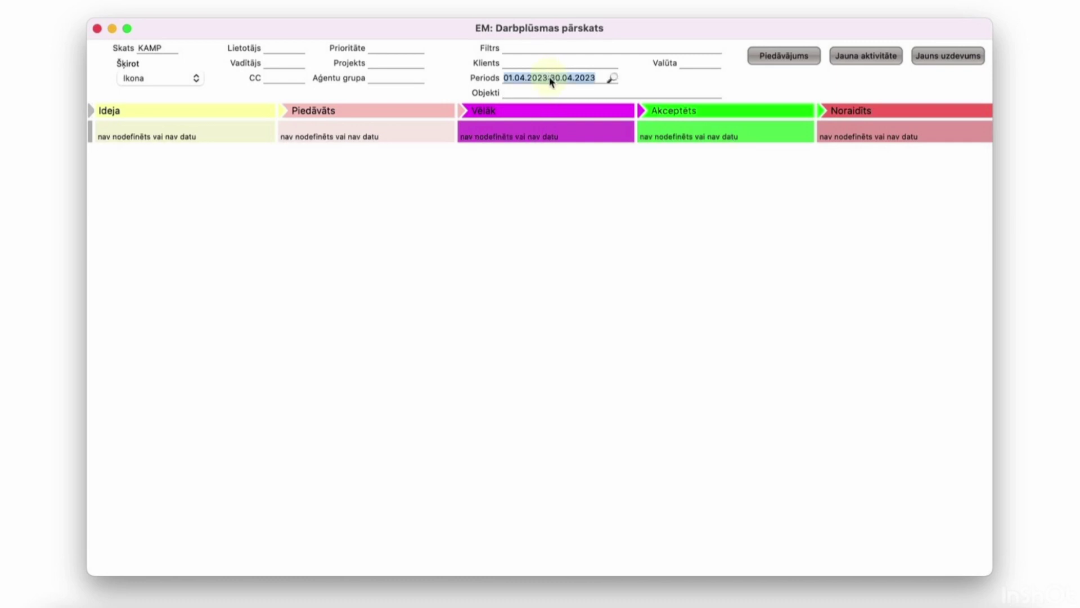
key("BackSpace")
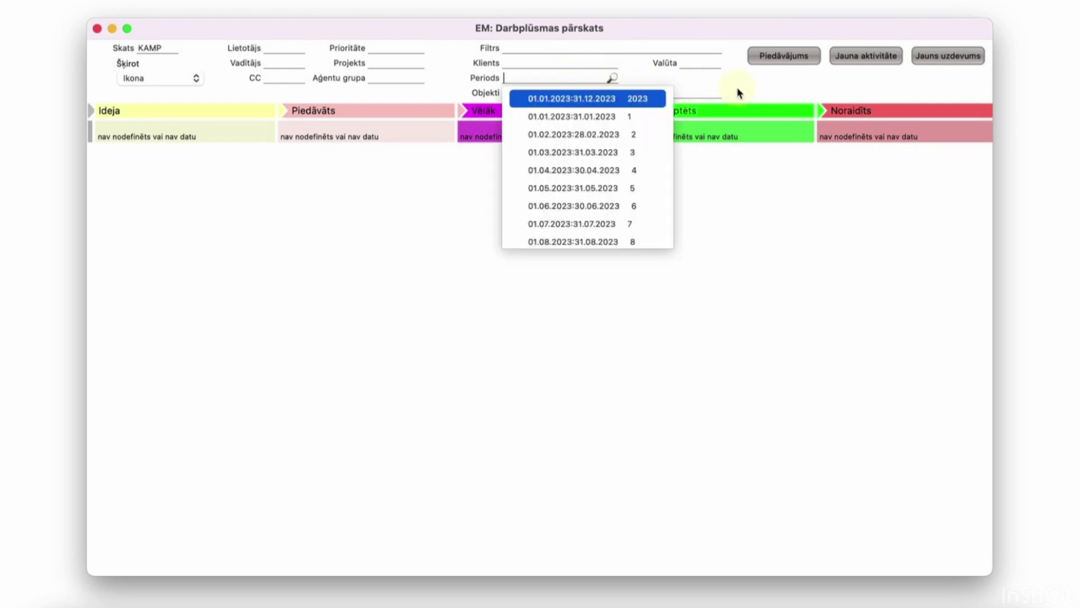
key("Tab")
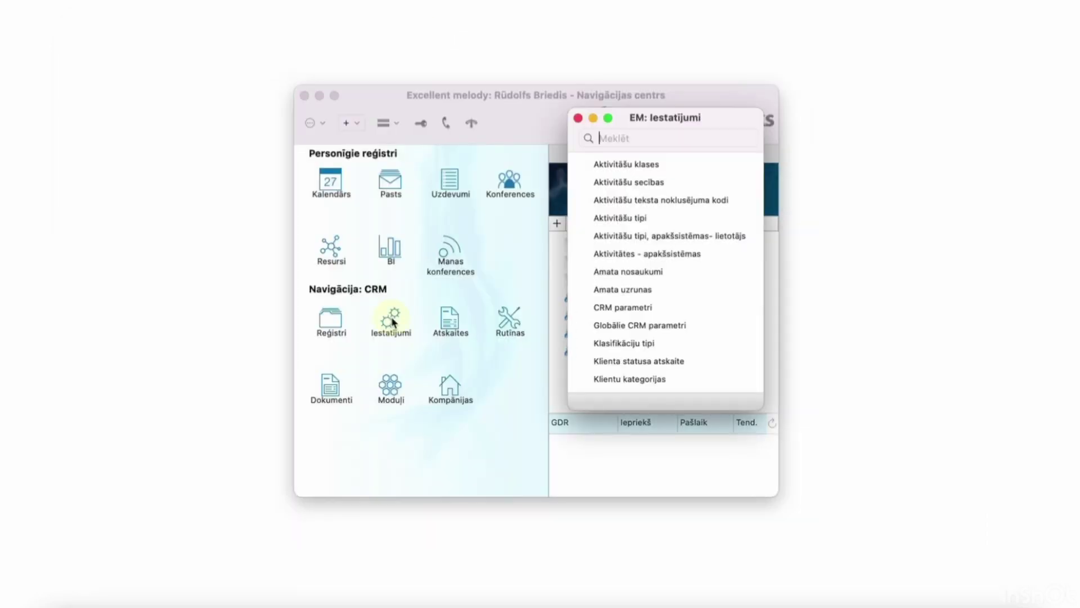
- Search the CRM settings for "ko", open Kompānijas darbplūsmas iestatījumi, and move its window lower to reveal the navigation centre
type("ko")
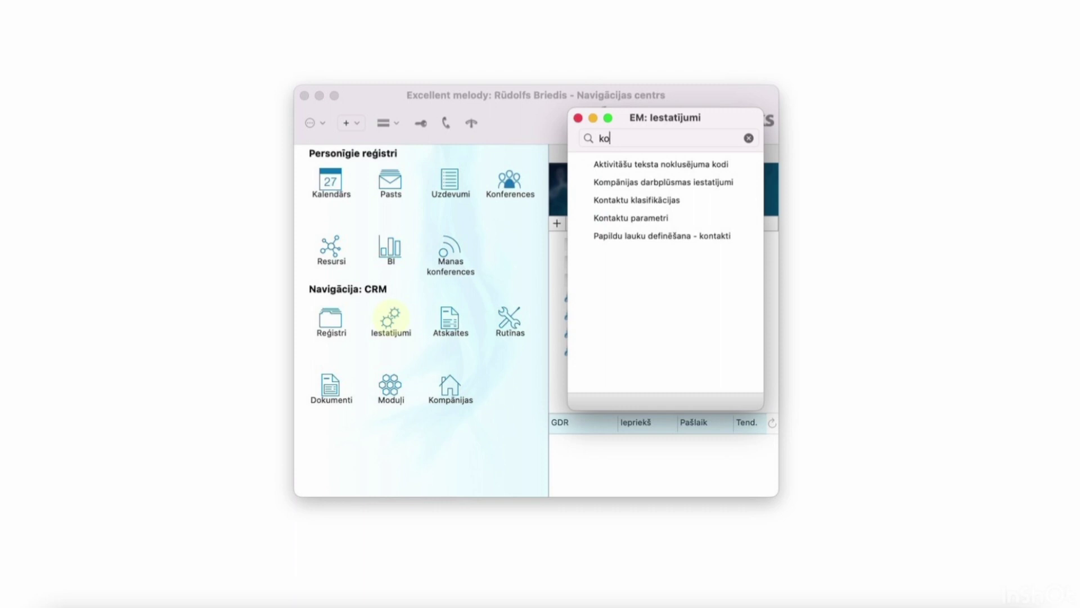
key("Down")
key("Down")
key("Return")
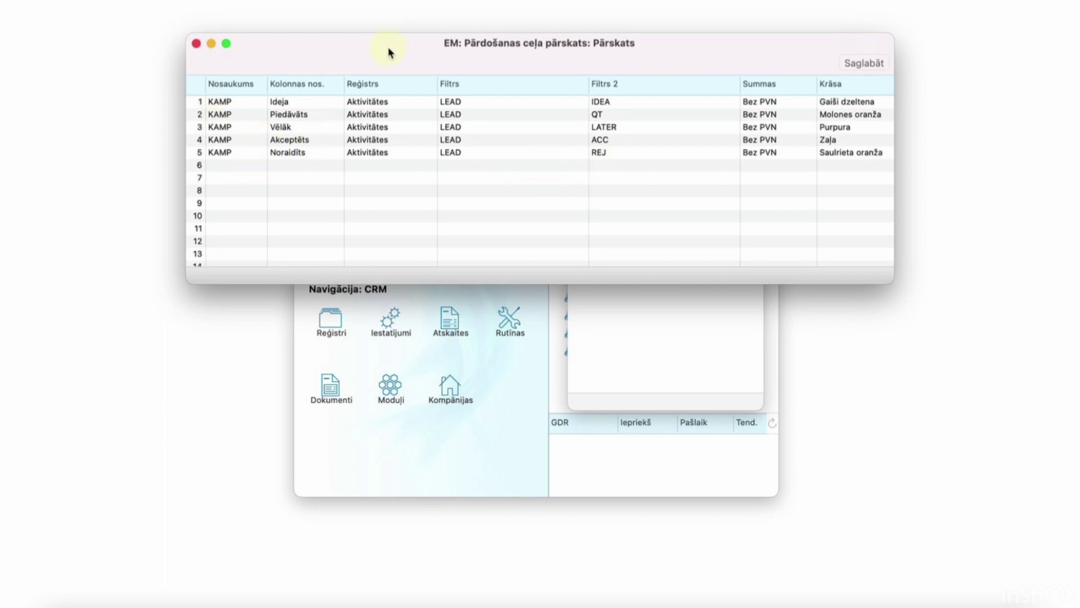
left_click_drag(388, 49, 389, 264)
- Bring up the workflow overview again and close it to return to the company workflow settings
left_click(500, 137)
left_click(474, 126)
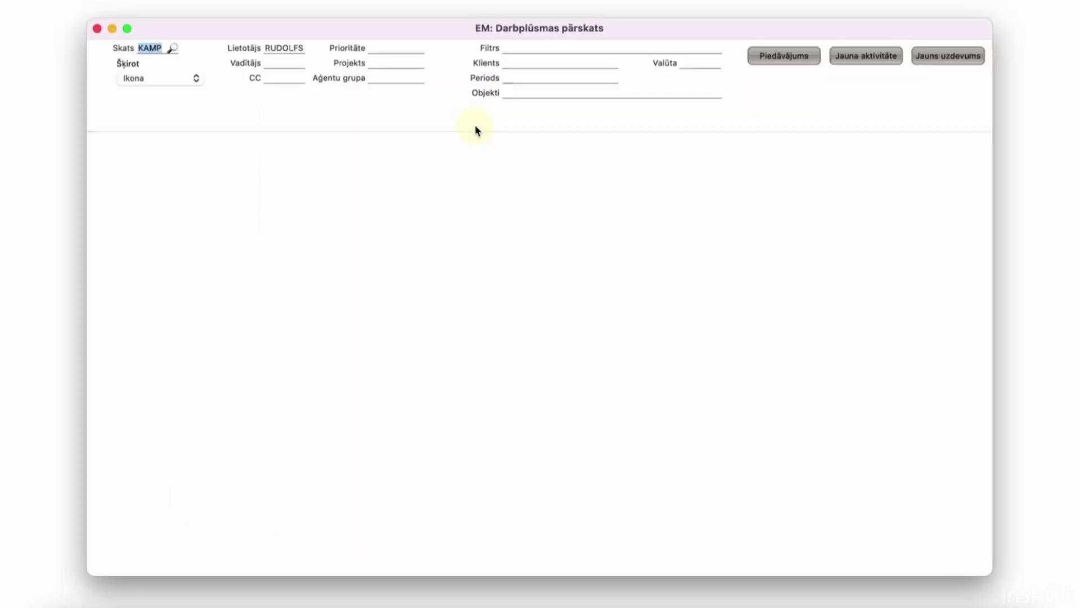
left_click(97, 28)
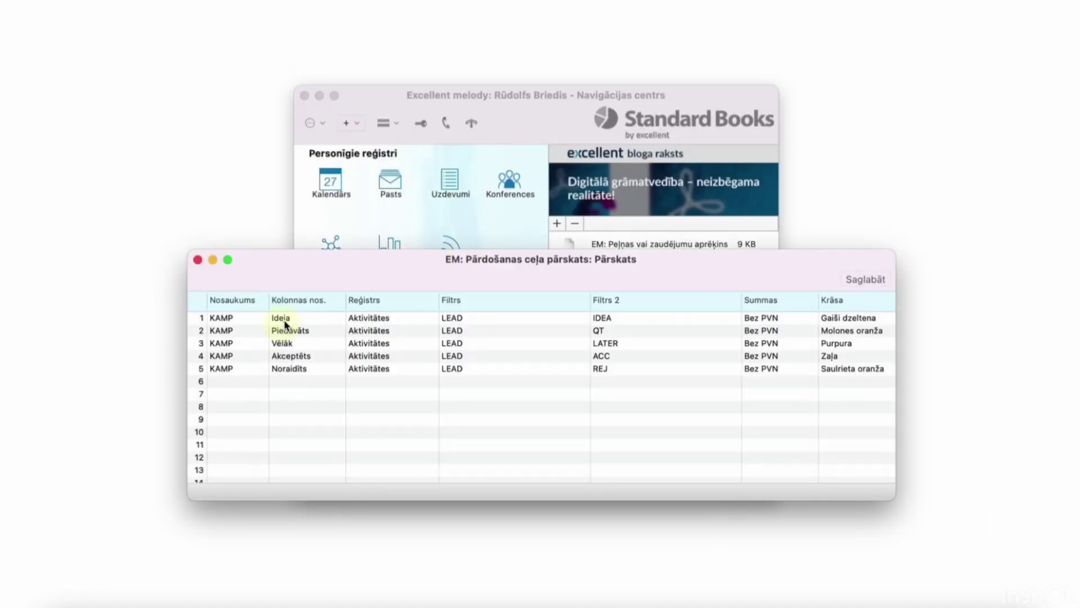
- Add four rows named SALES below the KAMP rows, in rows 6 to 9 of the workflow settings
left_click_drag(335, 275, 353, 185)
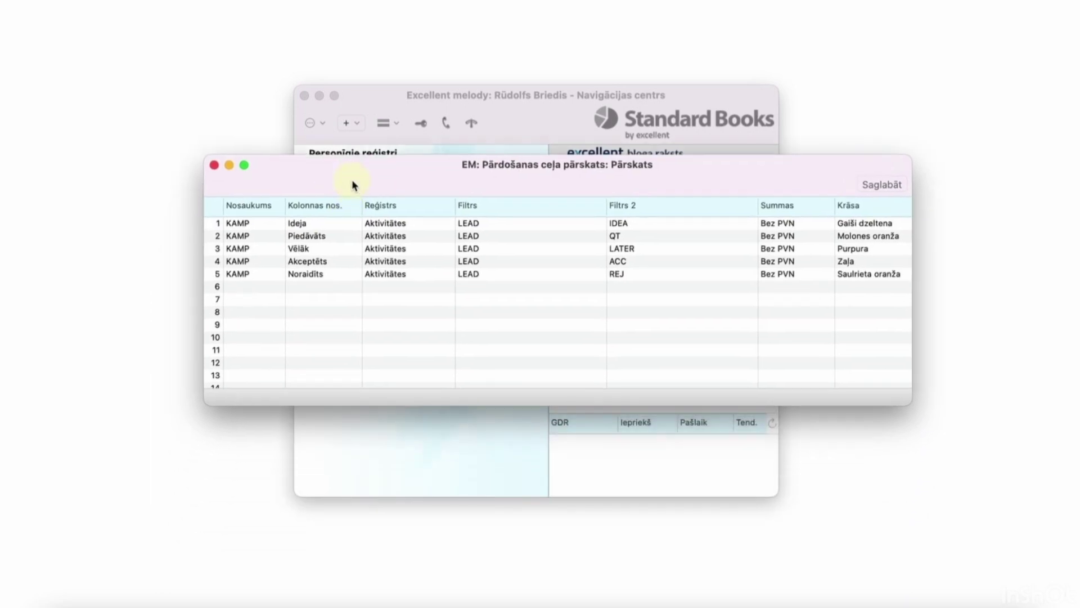
left_click(250, 288)
type("SALES")
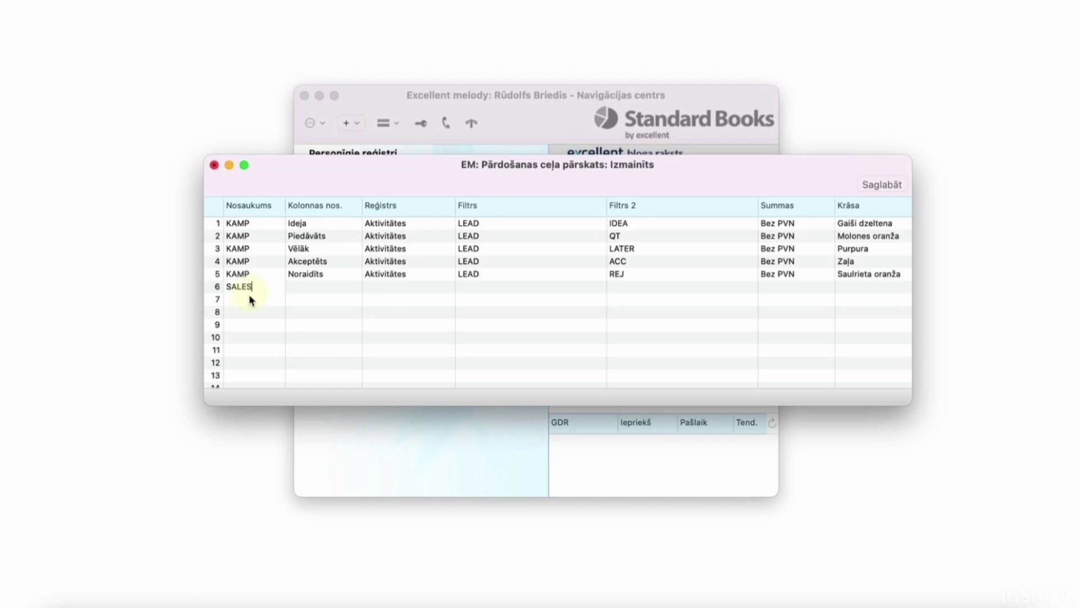
key("Return")
type("SALES")
key("Return")
type("SALES")
key("Return")
type("SALES")
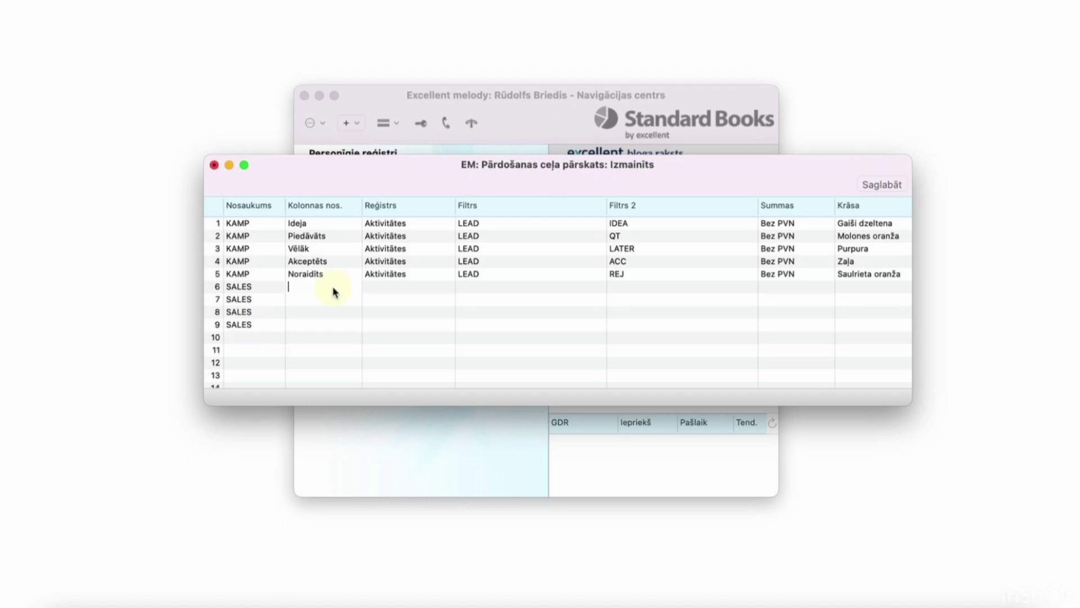
- Name the columns of the four SALES rows 1.zvans, Vizīte, Piedāvājums and Noslēgts darījums, in that order
left_click(334, 292)
type("1.zvans")
left_click(321, 301)
type("v")
key("BackSpace")
type("Vizite")
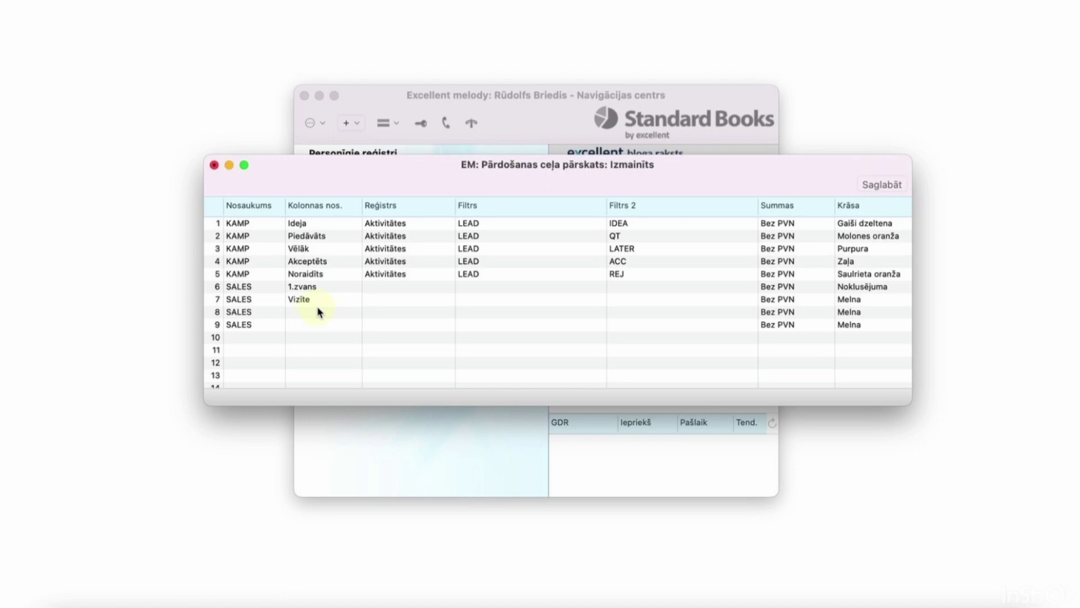
left_click(317, 312)
type("Piedāvājums")
left_click(303, 324)
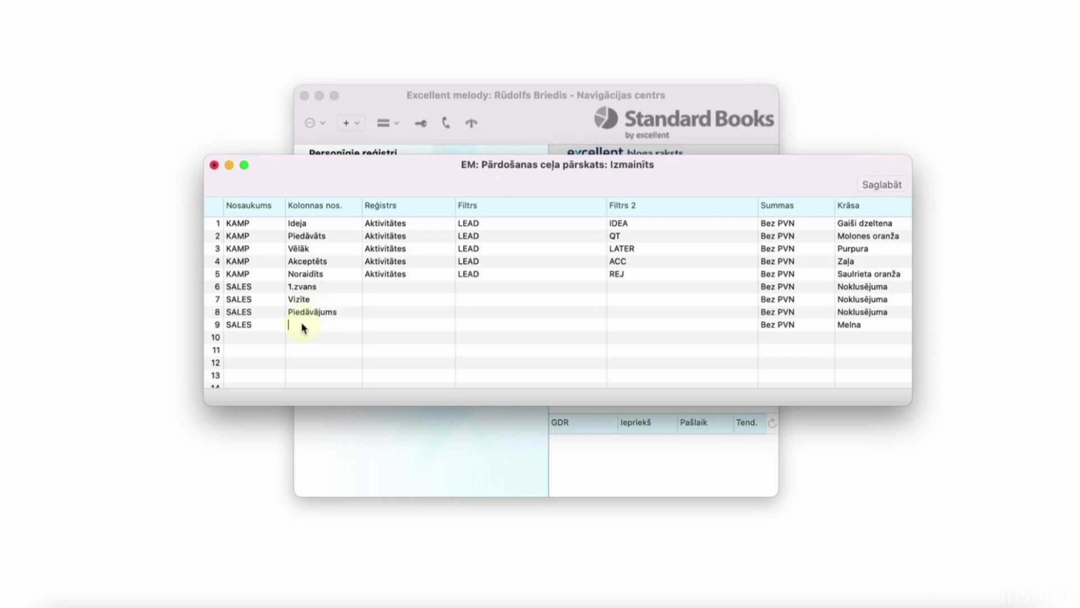
type("Noslēgts darījums")
- Set the register of all four SALES rows to Aktivitātes
left_click(441, 286)
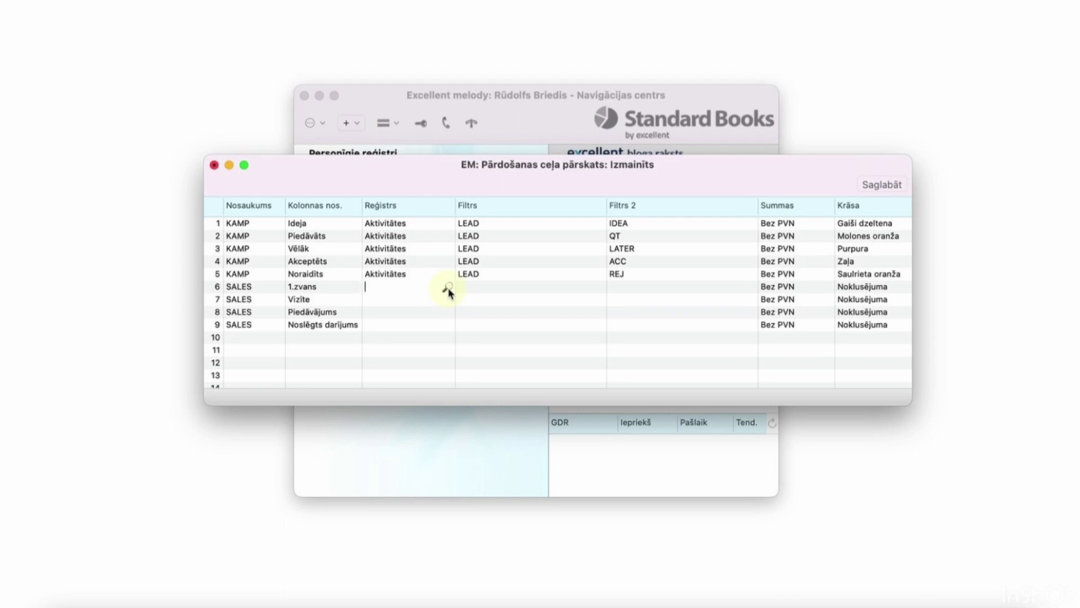
left_click(448, 289)
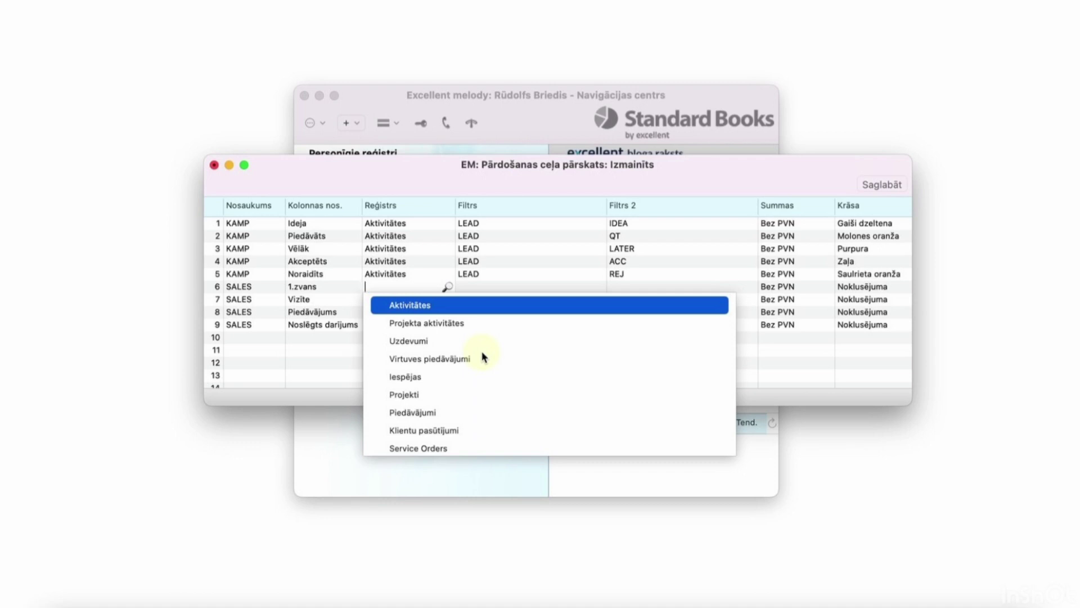
key("Return")
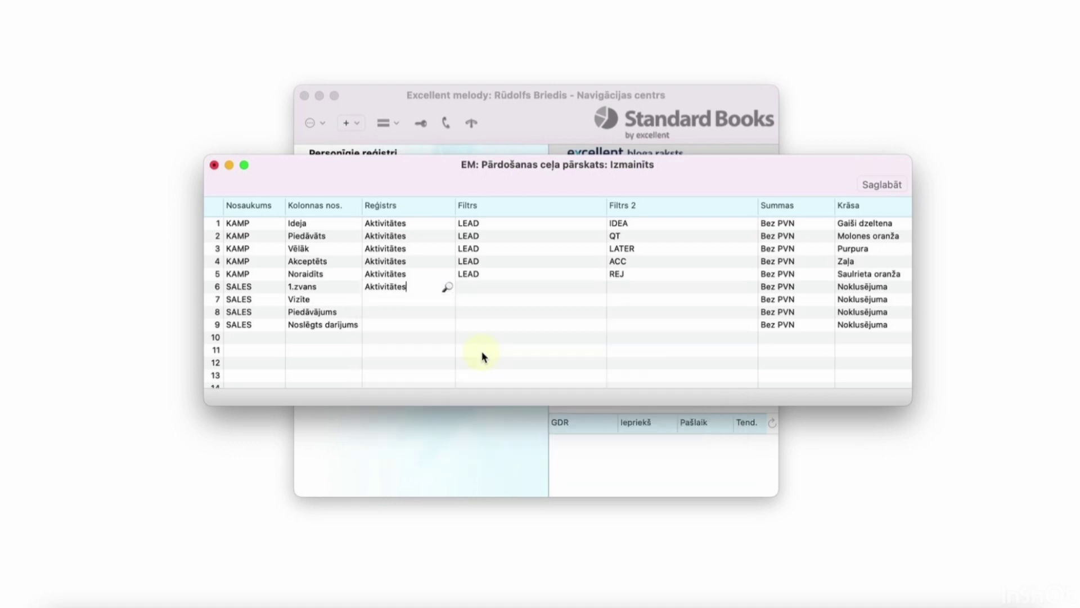
left_click(381, 304)
type("Aktivitātes")
left_click(377, 314)
type("Aktivitātes")
left_click(375, 326)
type("Aktivitātes")
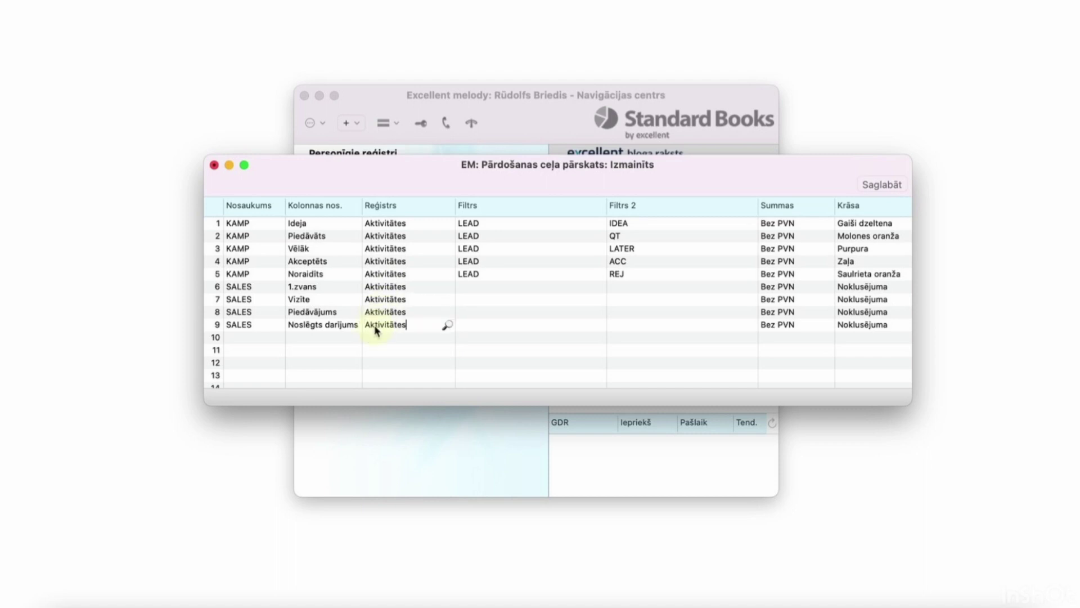
- Create activity type SAL with class SALES and comment Pārdošanas iespēja as the first filter of the 1.zvans row
left_click(475, 290)
key("super+Return")
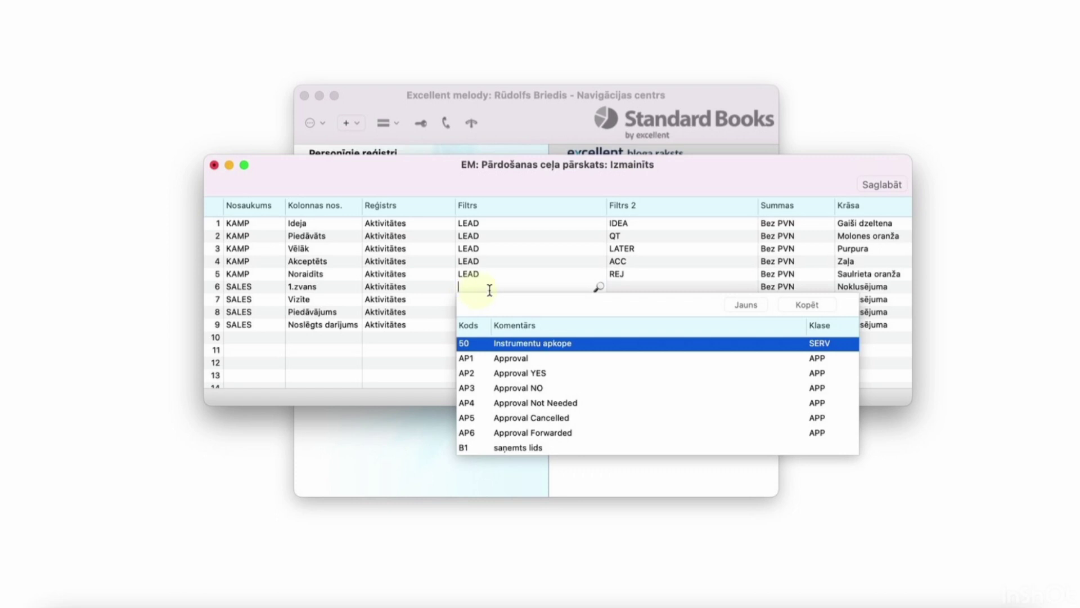
left_click(746, 307)
left_click(650, 228)
type("SAL")
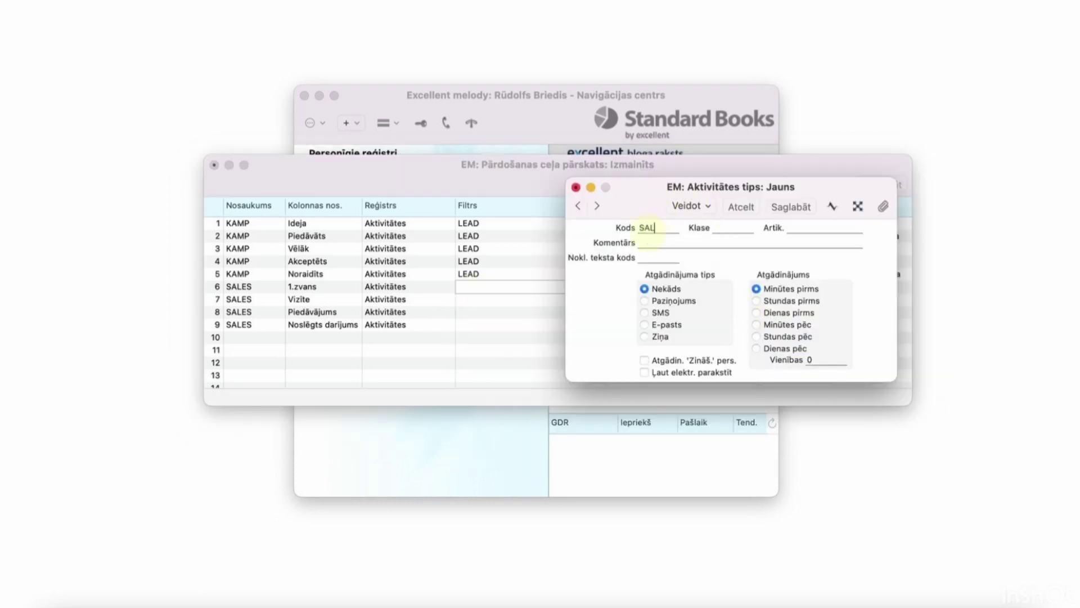
left_click(727, 229)
left_click(727, 231)
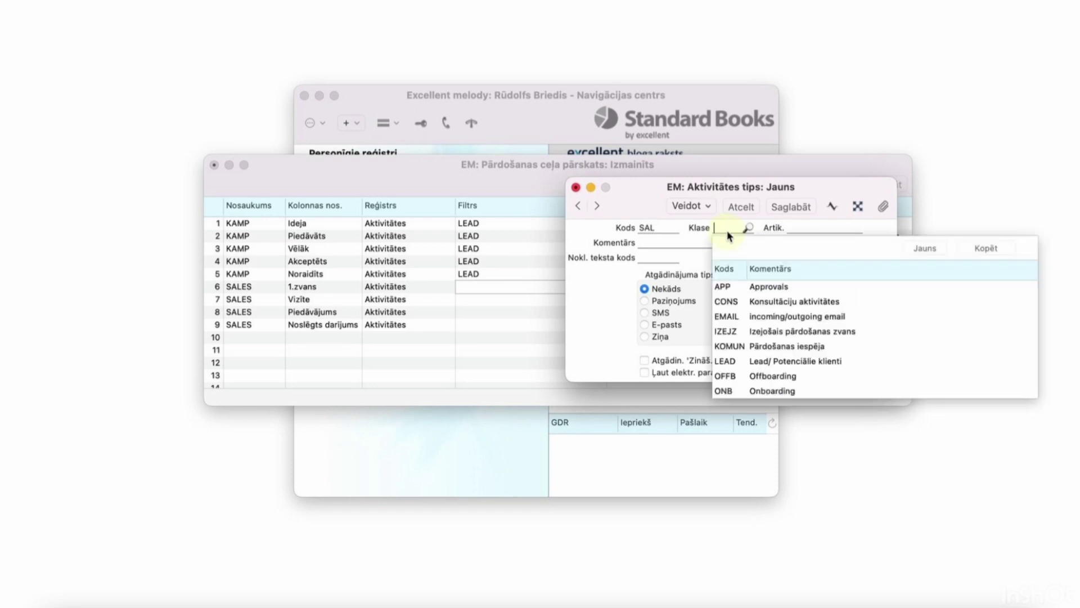
type("sa")
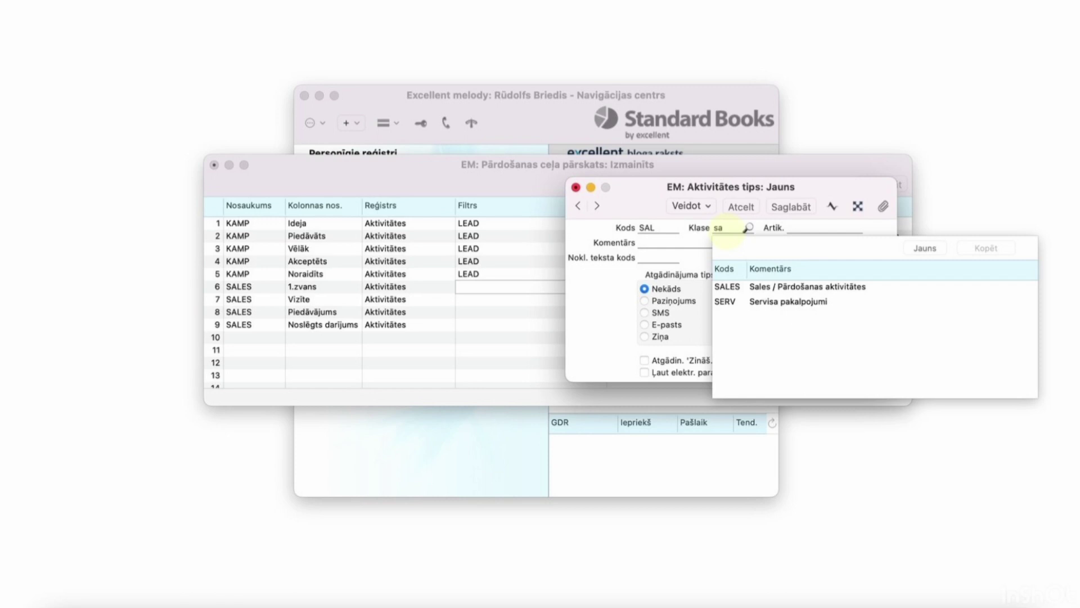
key("Down")
key("Return")
left_click(652, 247)
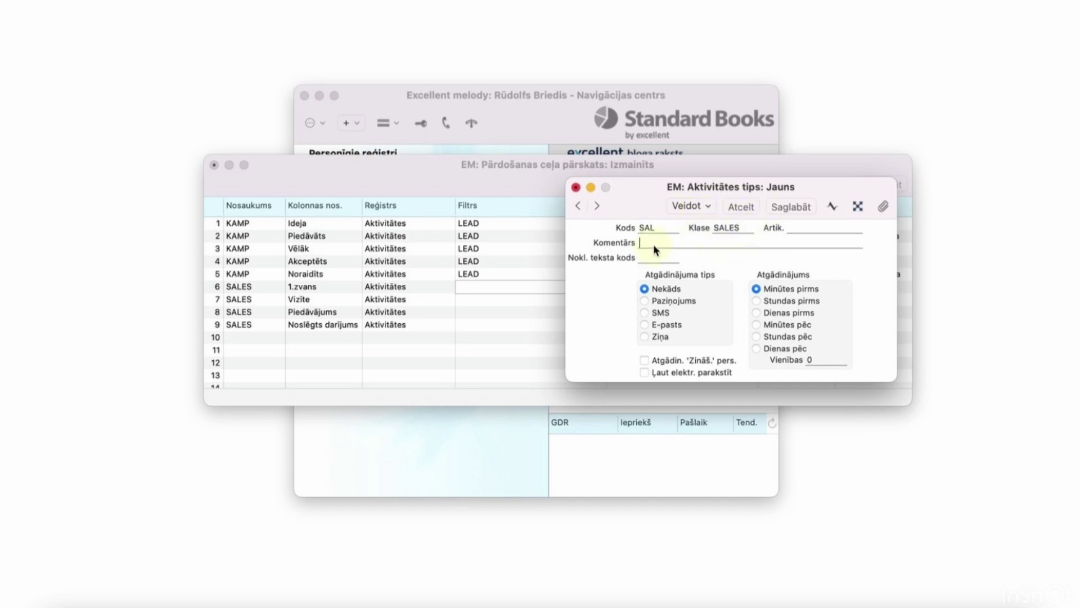
type("Pārdošanas iespēja")
left_click(792, 208)
- Create activity type SAL1 with class SALES and comment Plānota tikšanās ar klientu as the first filter of the Vizīte row
key("super+Return")
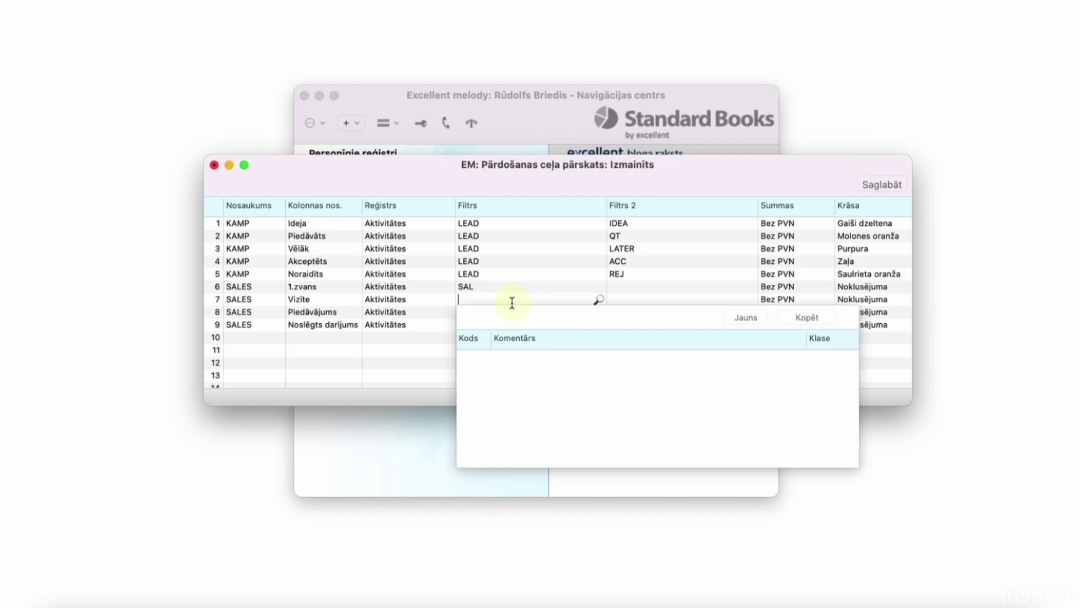
left_click(746, 318)
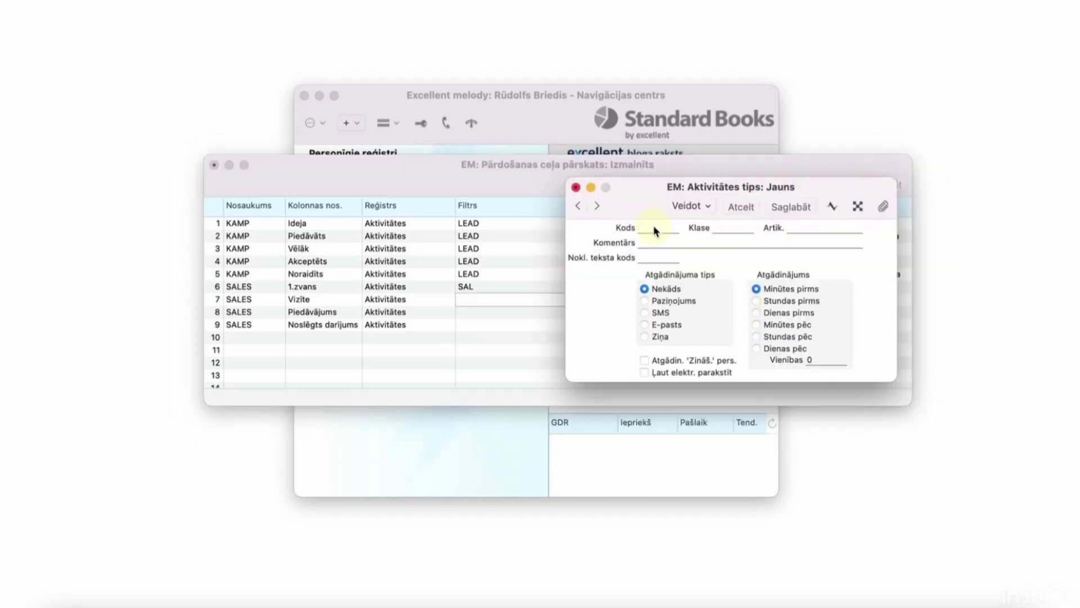
type("SAL1")
left_click(719, 225)
type("sal")
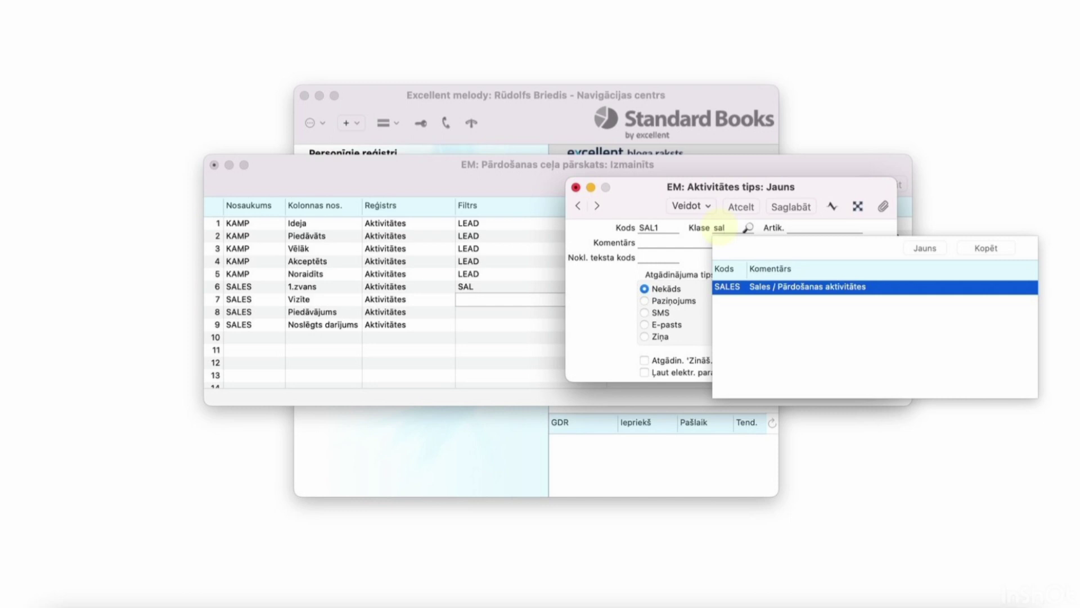
key("Return")
left_click(672, 246)
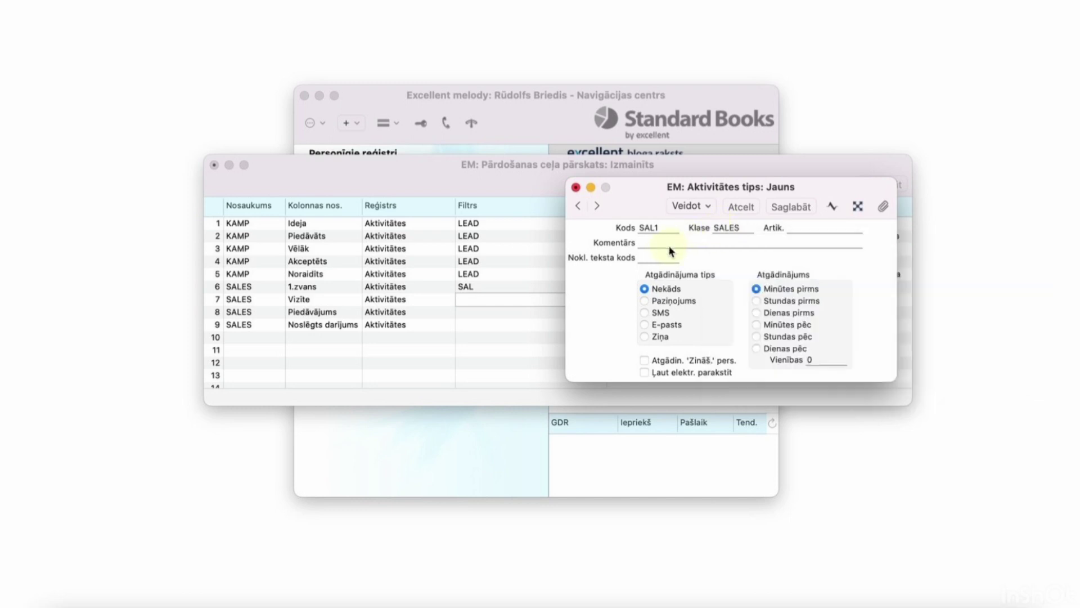
type("Plānota tikšanās ar klientu")
left_click(791, 206)
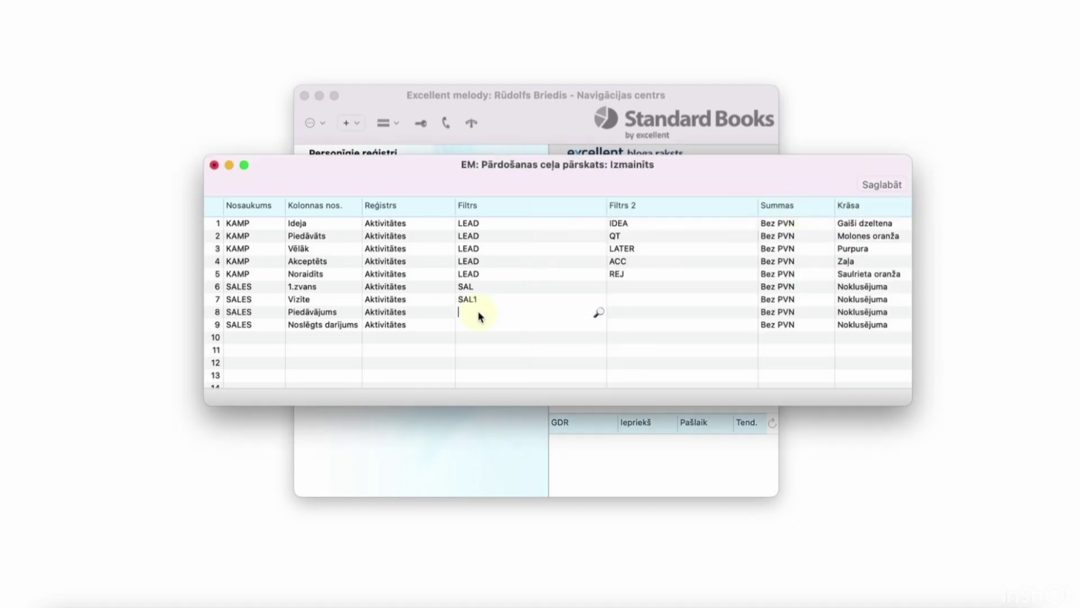
- Create activity type SAL2 with class SALES and comment Piedāvājuma sagatavoš as the first filter of the SALES Piedāvājums row
double_click(478, 310)
left_click(746, 331)
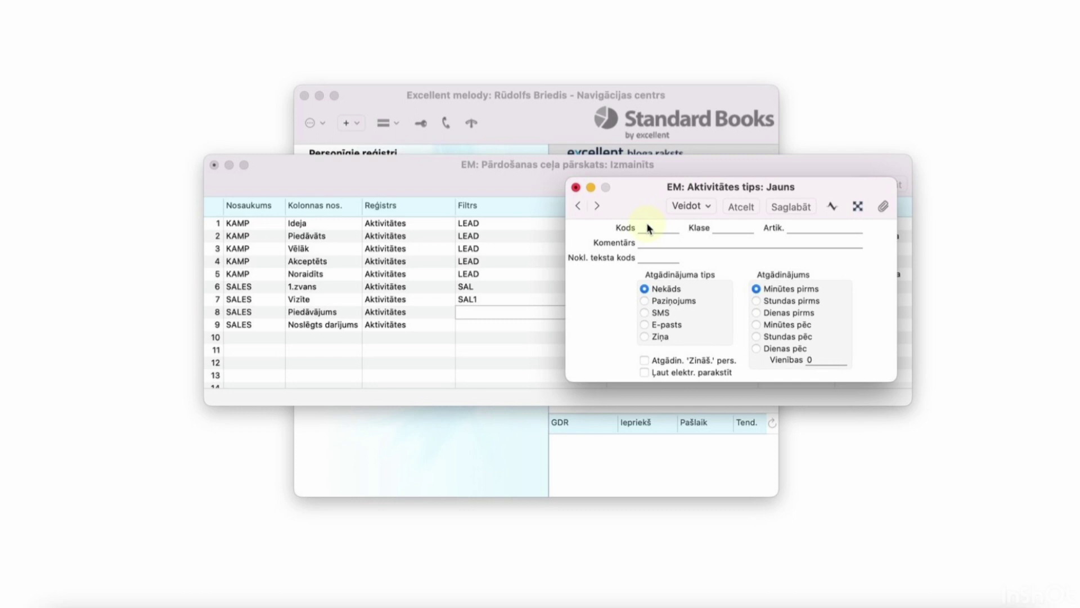
type("SAL2")
double_click(728, 231)
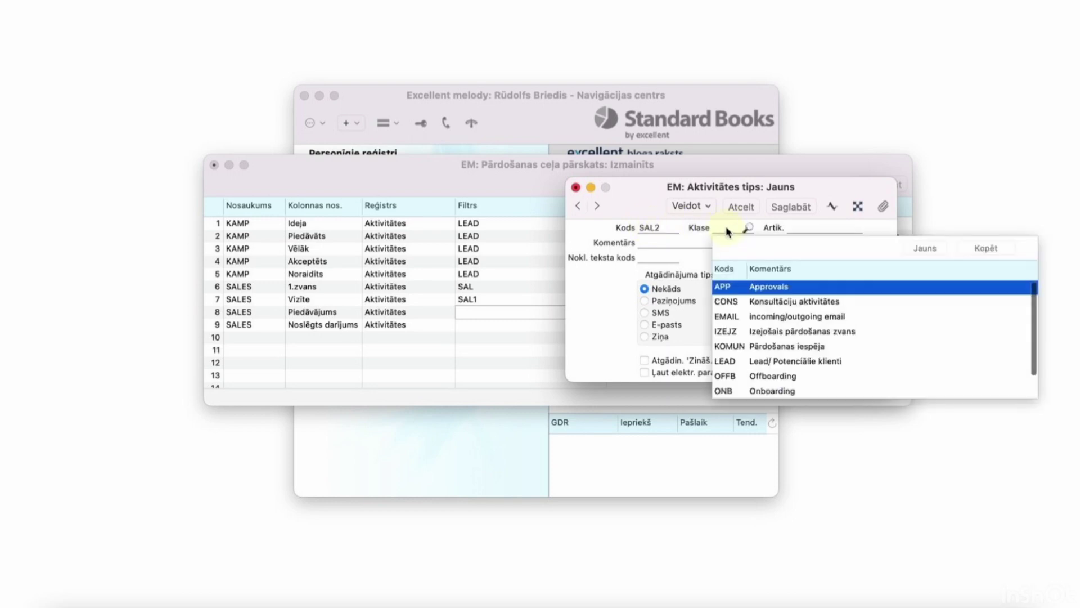
type("SA")
key("Return")
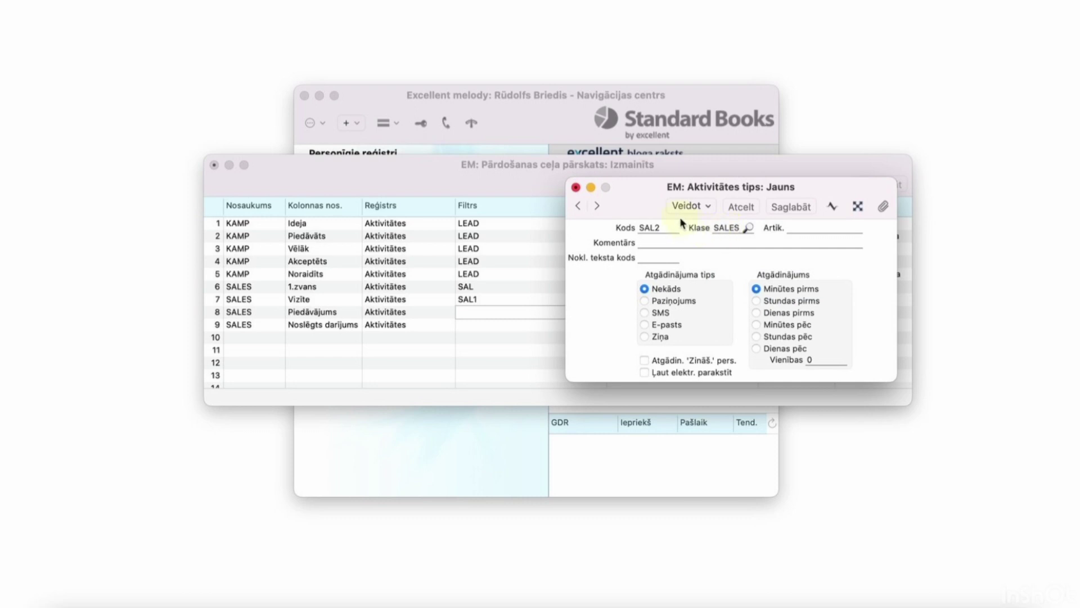
left_click(659, 246)
type("Piedāvājuma sagatavoš")
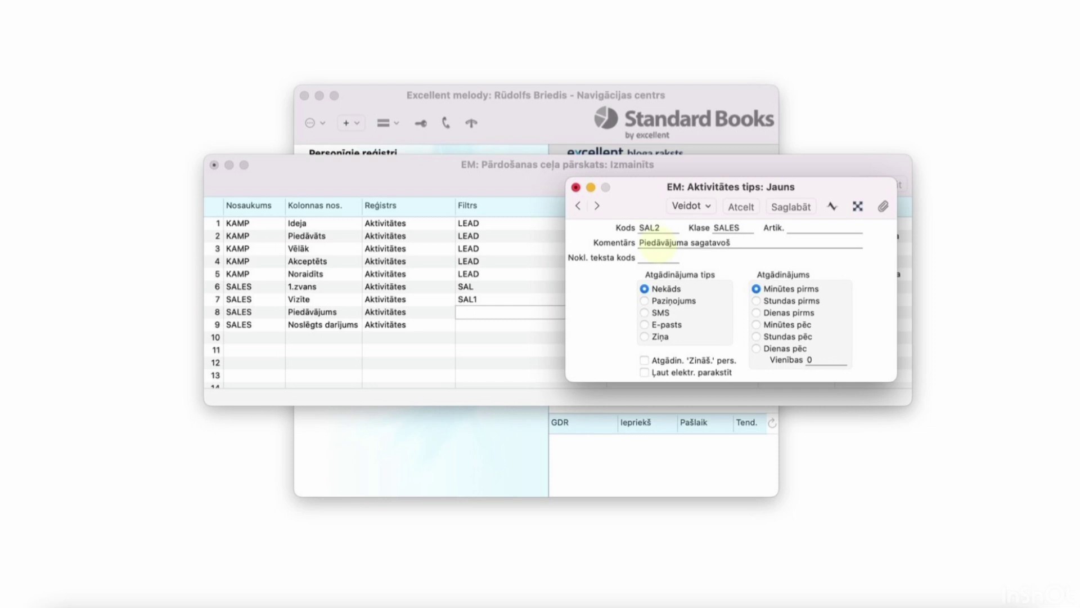
key("super+s")
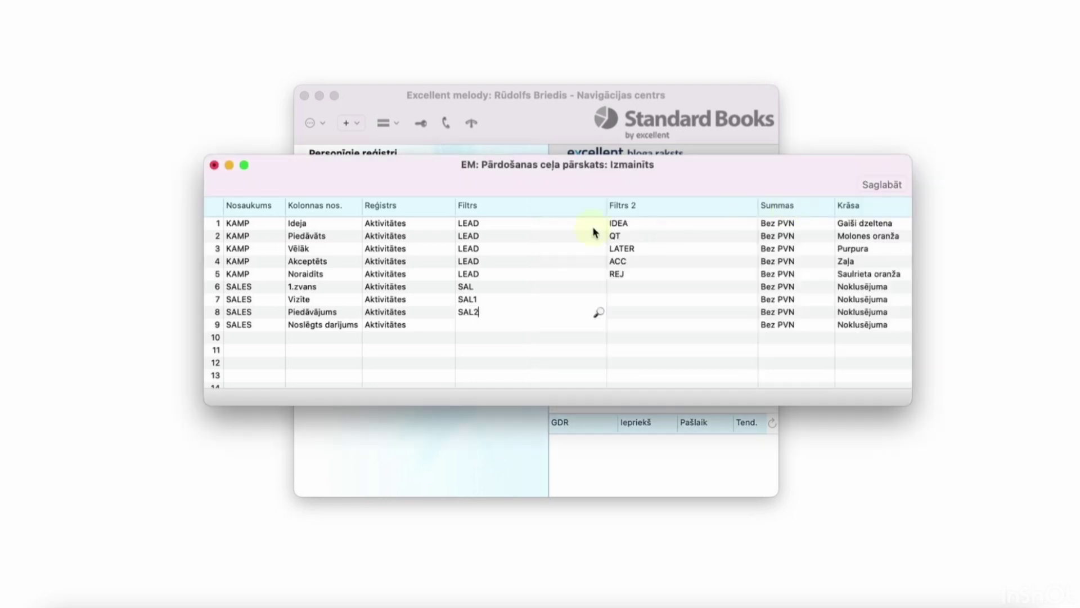
- Create activity type SAL4 with class SALES and comment KL. piekrīt piedāvājumam as the first filter of the Noslēgts darījums row
left_click(492, 325)
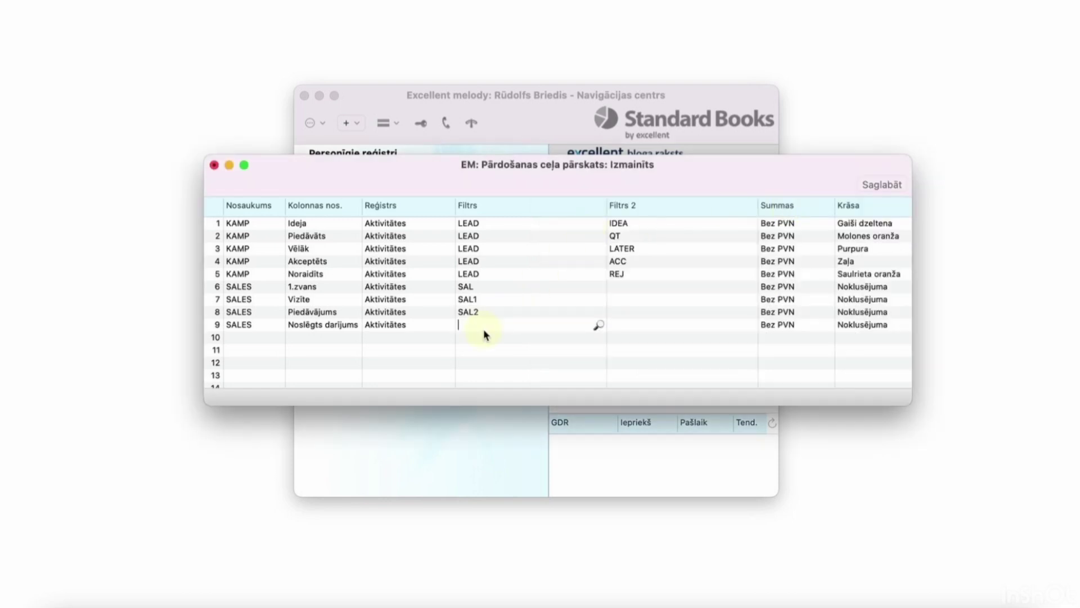
double_click(482, 328)
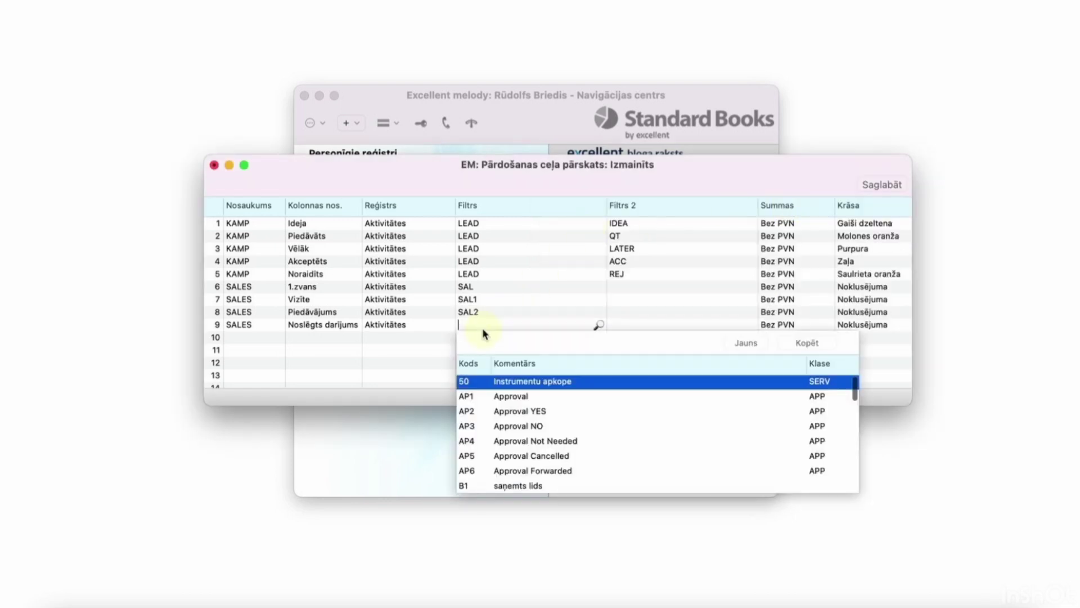
left_click(745, 343)
type("SAL4")
left_click(716, 229)
type("sale")
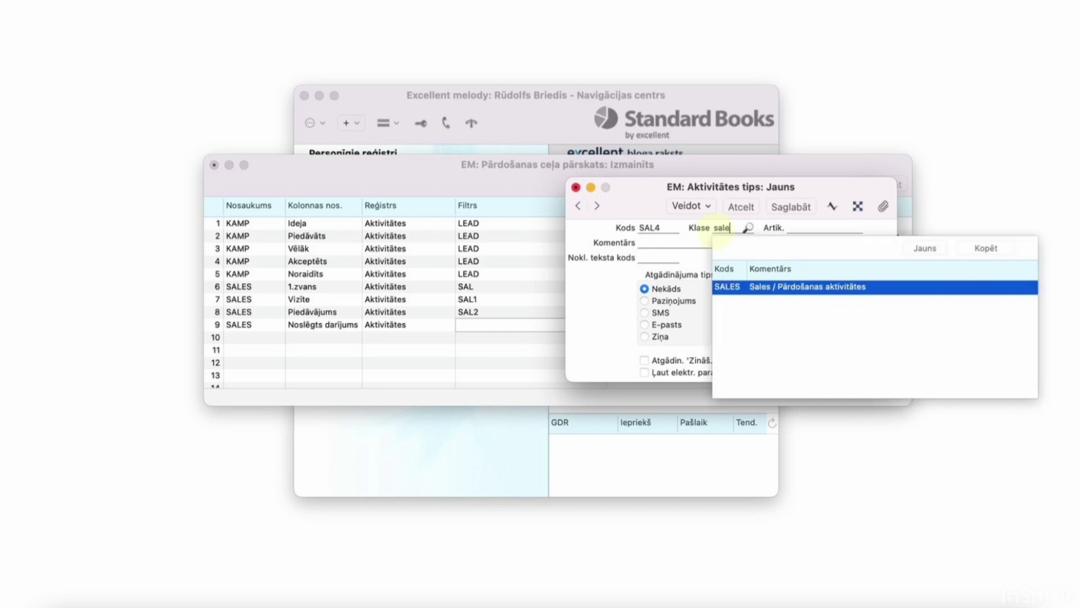
key("Return")
left_click(644, 244)
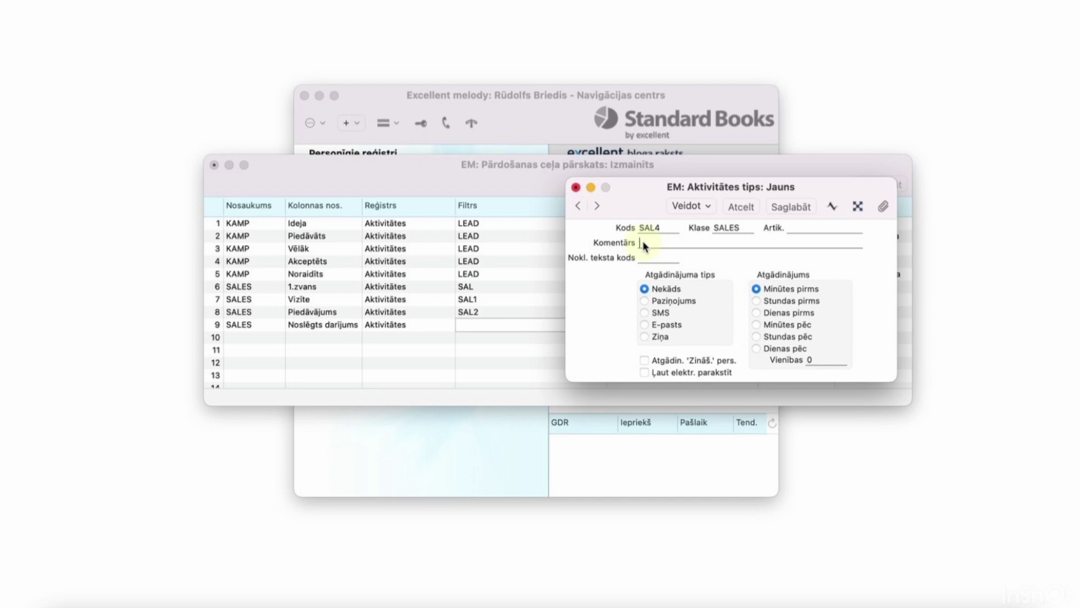
type("KL. piekrīt piedāvājumam")
left_click(799, 208)
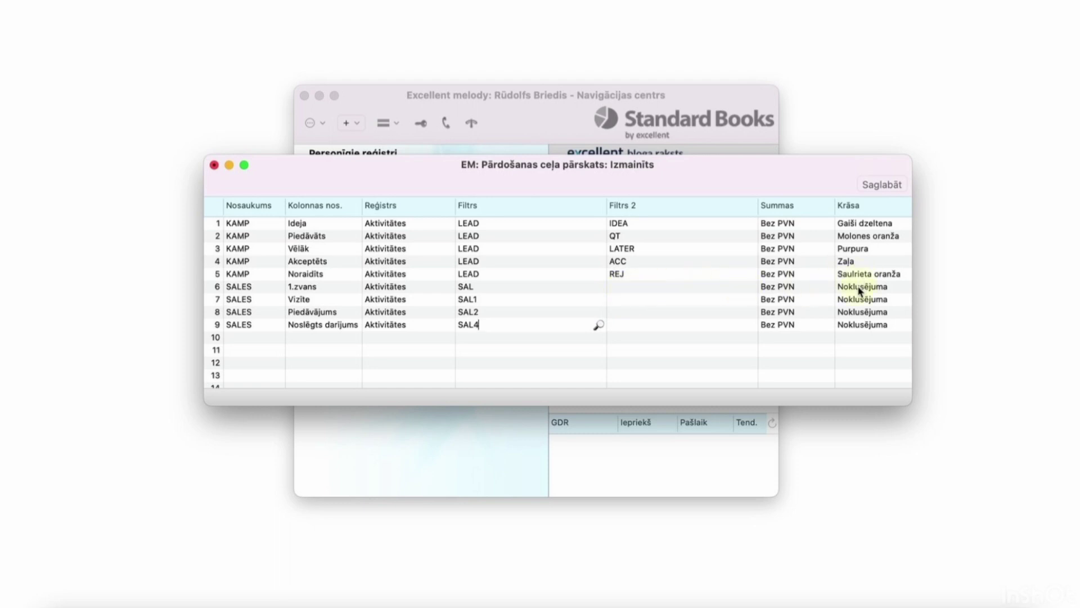
- Check the Summas options of the 1.zvans row without changing them, and set its colour to Molones oranža
double_click(791, 287)
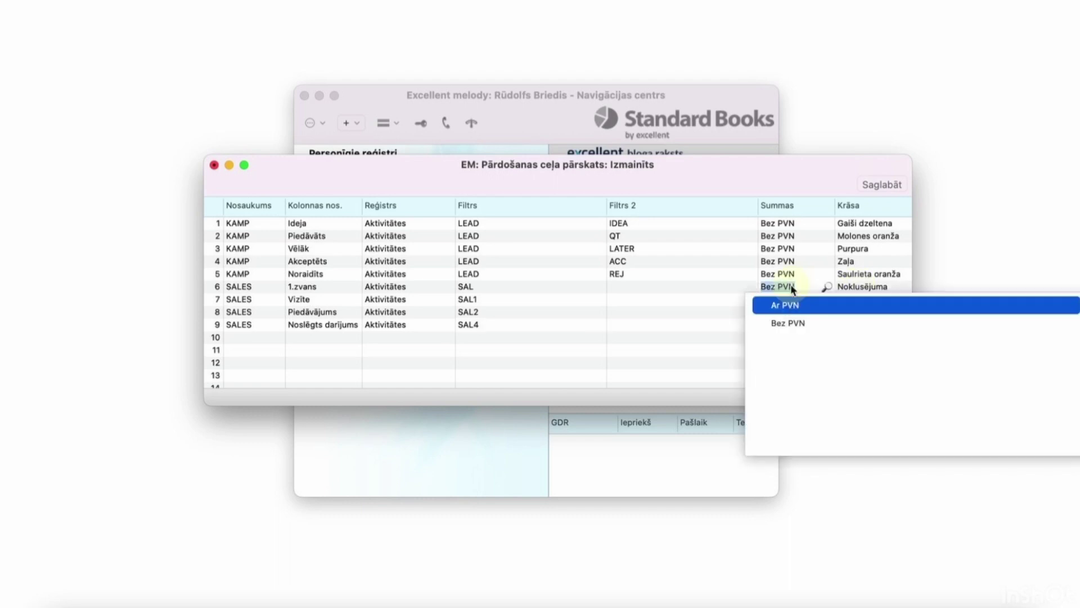
key("Escape")
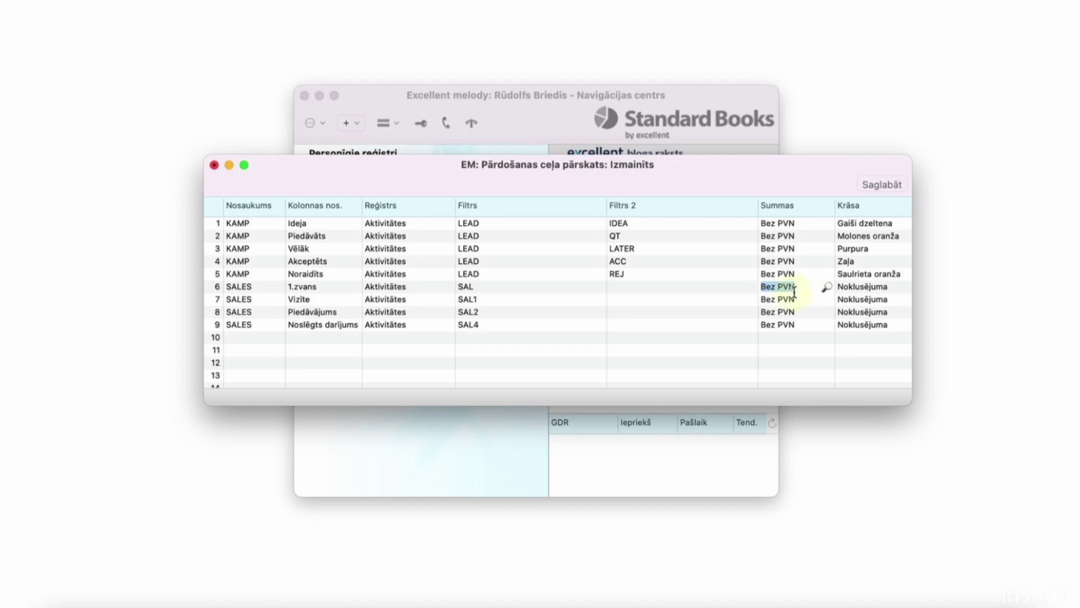
left_click(859, 288)
left_click(859, 289)
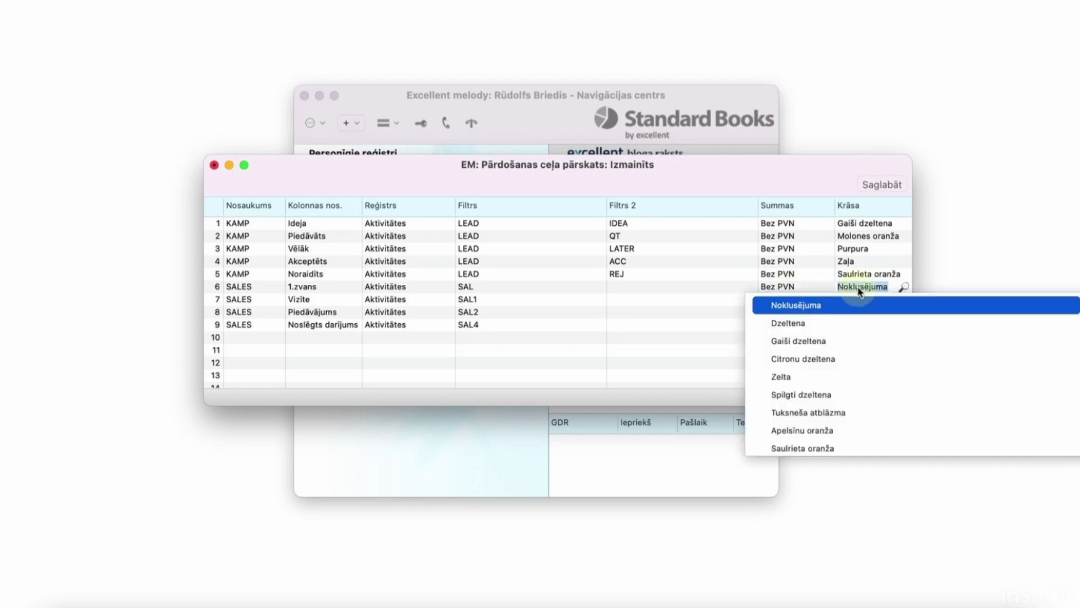
key("Down")
key("Down")
key("Down")
key("Down")
key("Down")
key("Down")
key("Down")
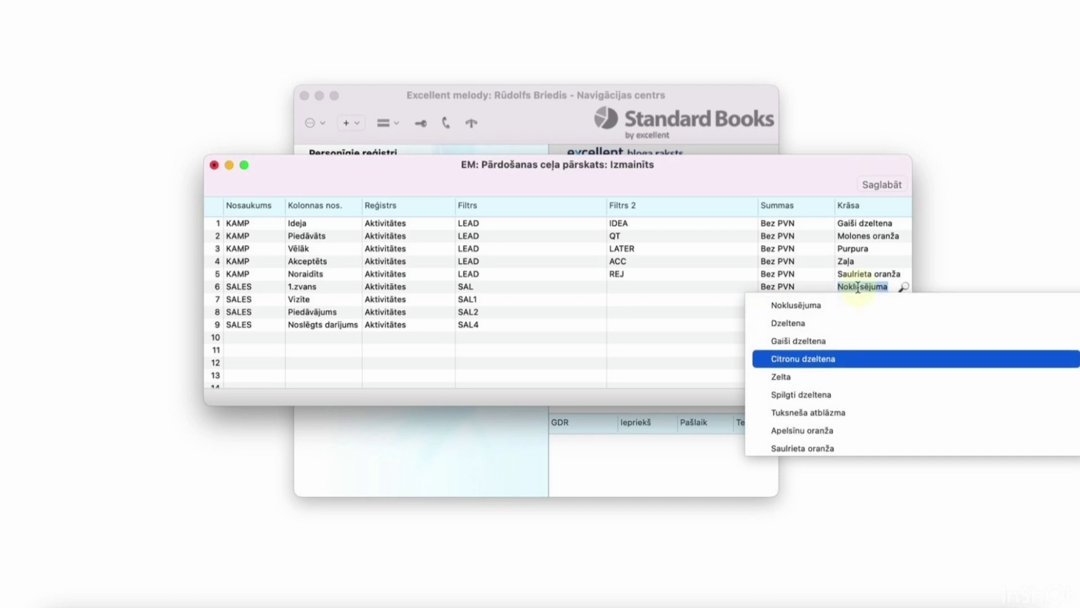
key("Down")
key("Down")
key("Down")
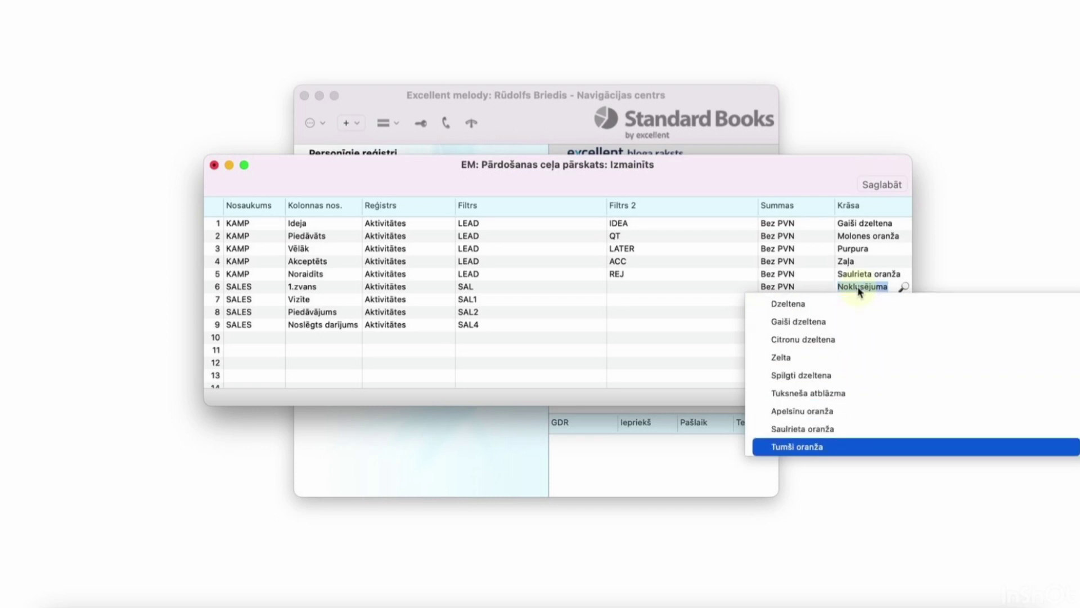
key("Return")
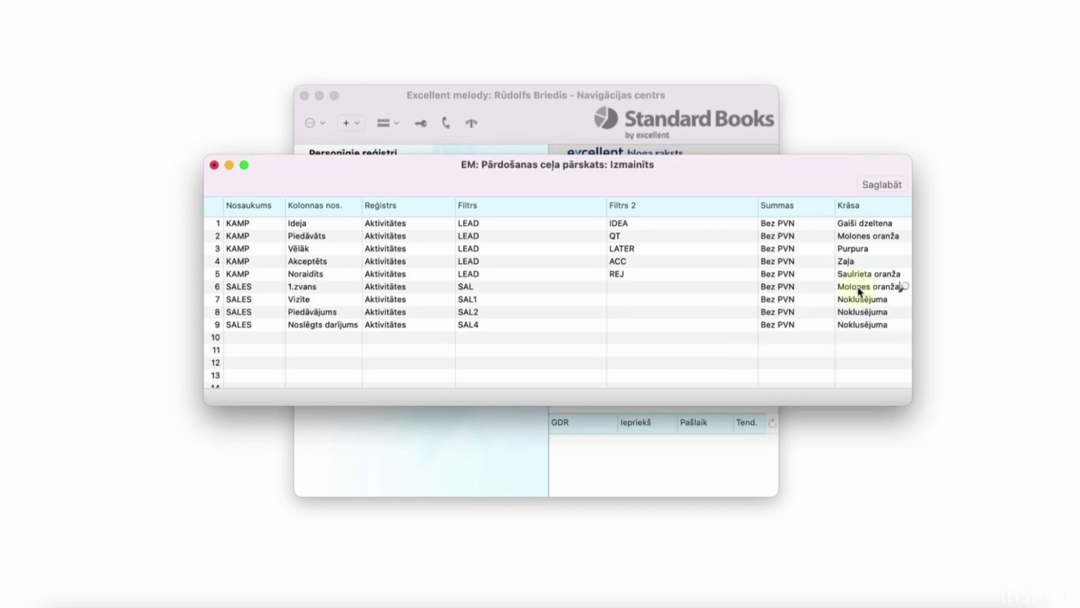
- Set the colour of the SALES Vizīte row to Rozā
left_click(858, 301)
left_click(857, 302)
key("Down")
key("Down")
key("Down")
key("Down")
key("Down")
key("Down")
key("Down")
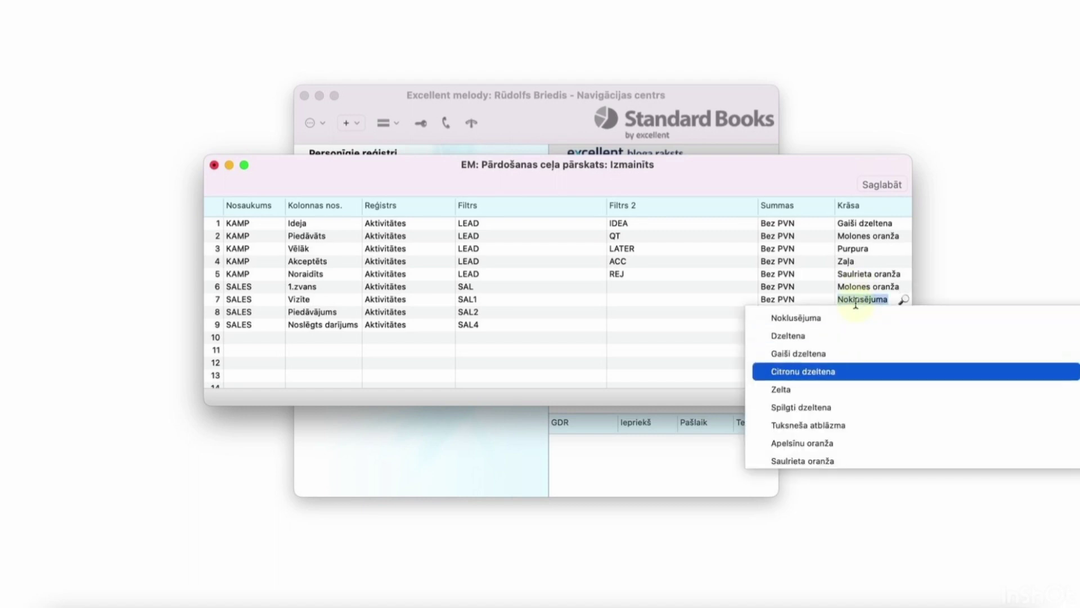
key("Down")
key("Down")
key("Down")
key("Down")
key("Down")
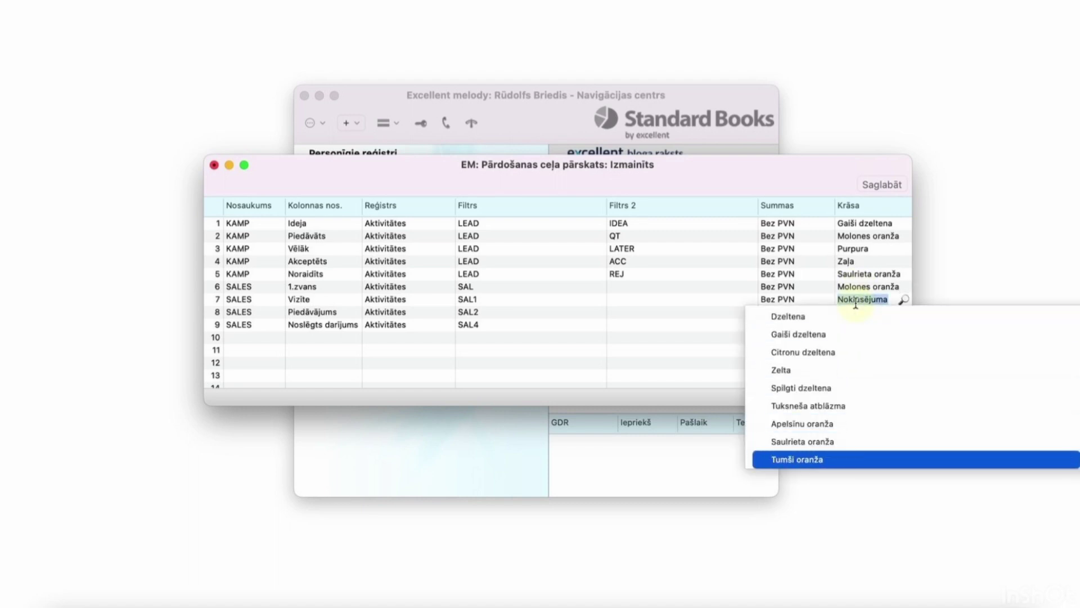
key("Return")
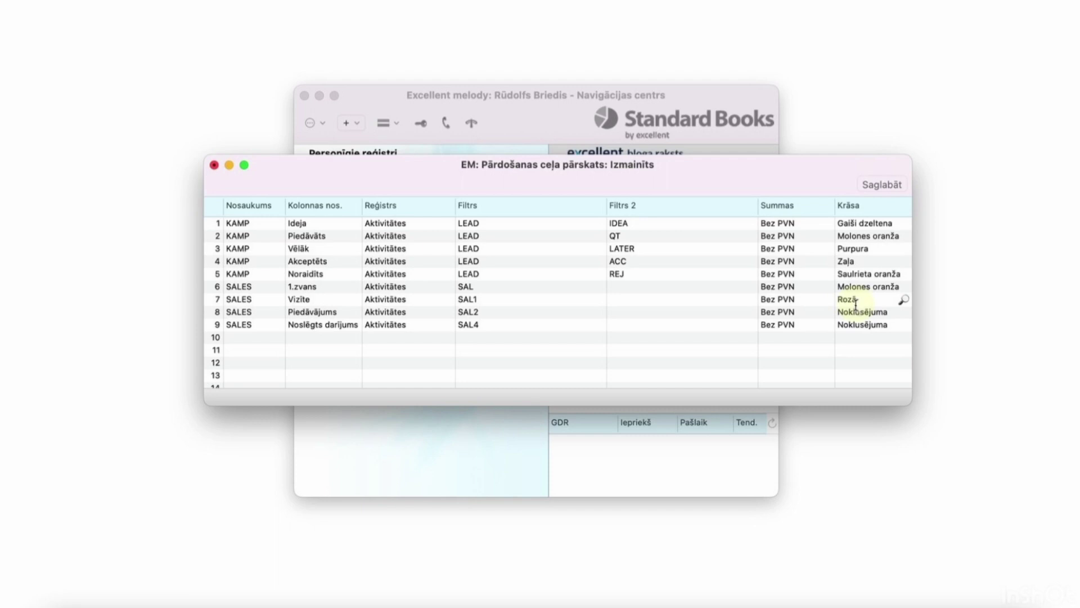
- Set the colour of the SALES Piedāvājums row to Zemeņu
left_click(857, 312)
key("Down")
key("Down")
key("Down")
key("Down")
key("Down")
key("Down")
key("Down")
key("Down")
key("Down")
key("Down")
key("Down")
key("Down")
key("Down")
key("Down")
key("Down")
key("Down")
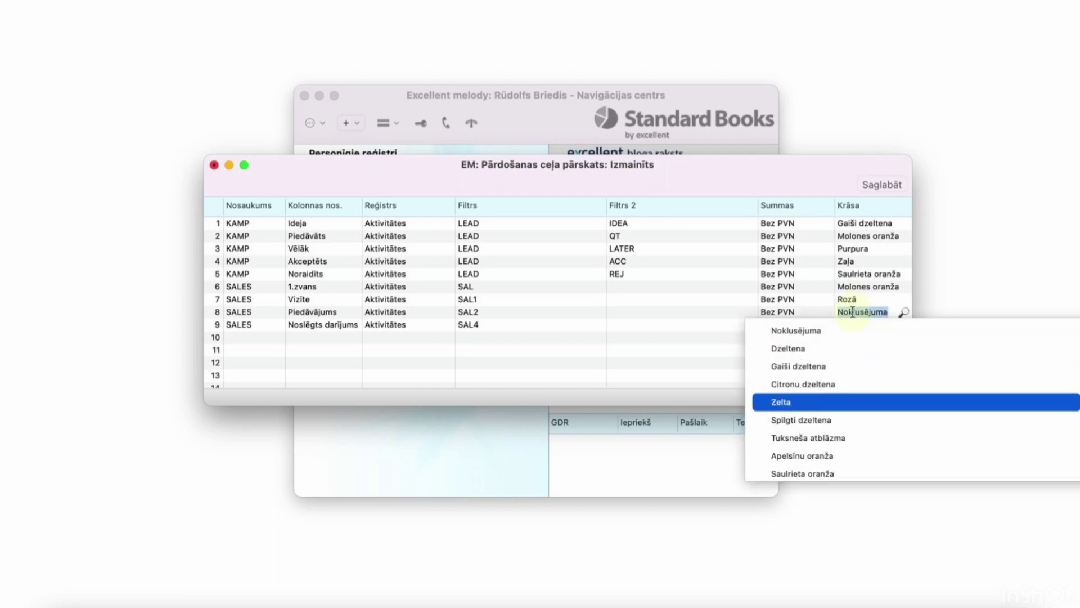
key("Down")
key("Down")
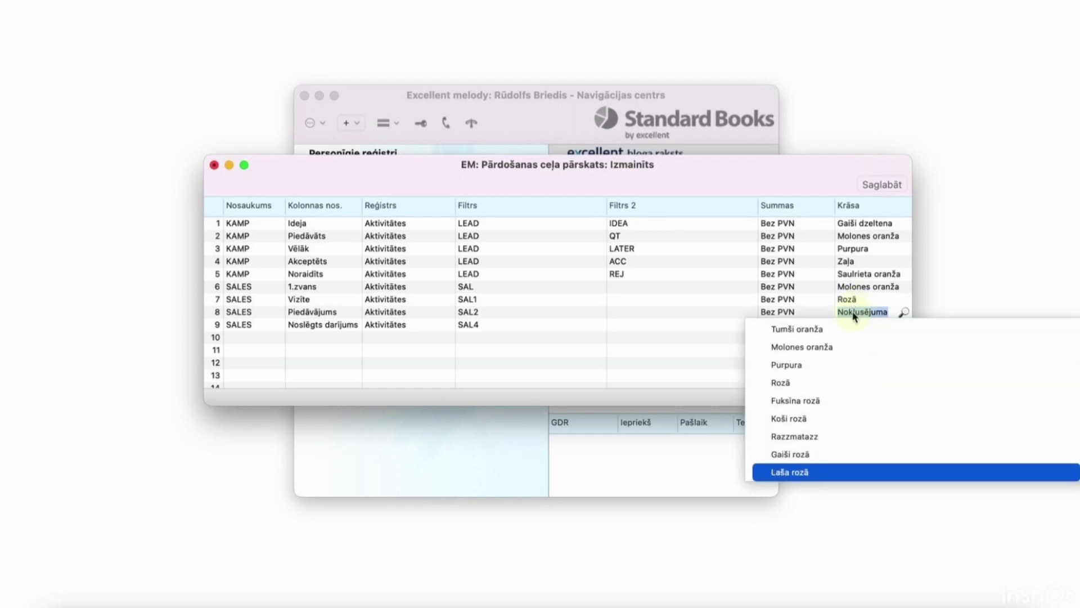
key("Down")
key("Down")
key("Return")
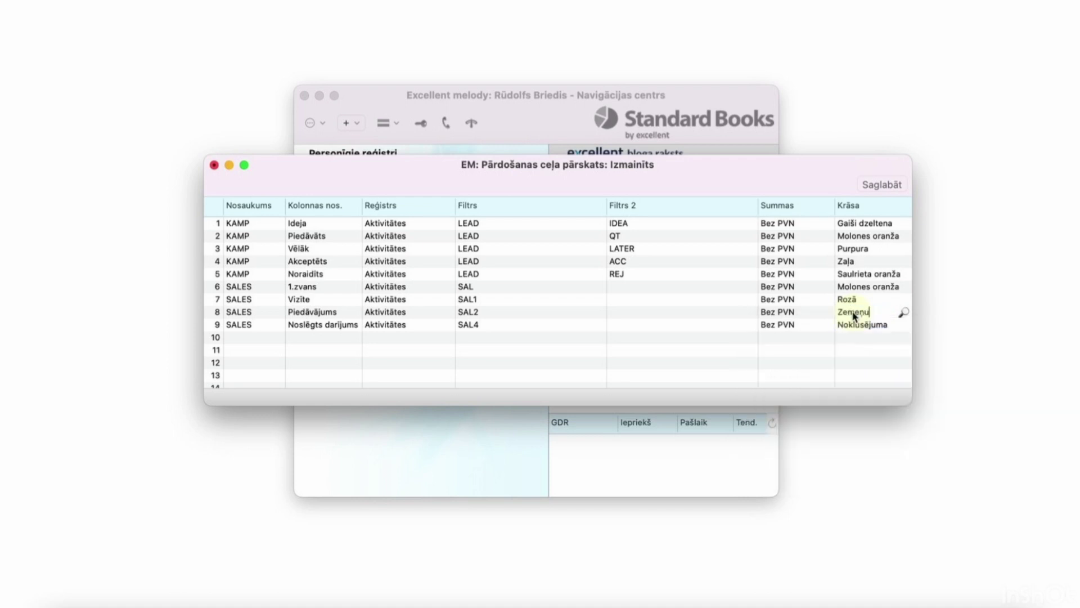
- Set the colour of the Noslēgts darījums row to a green shade and save the workflow settings
left_click(852, 326)
scroll(792, 403, "down", 10)
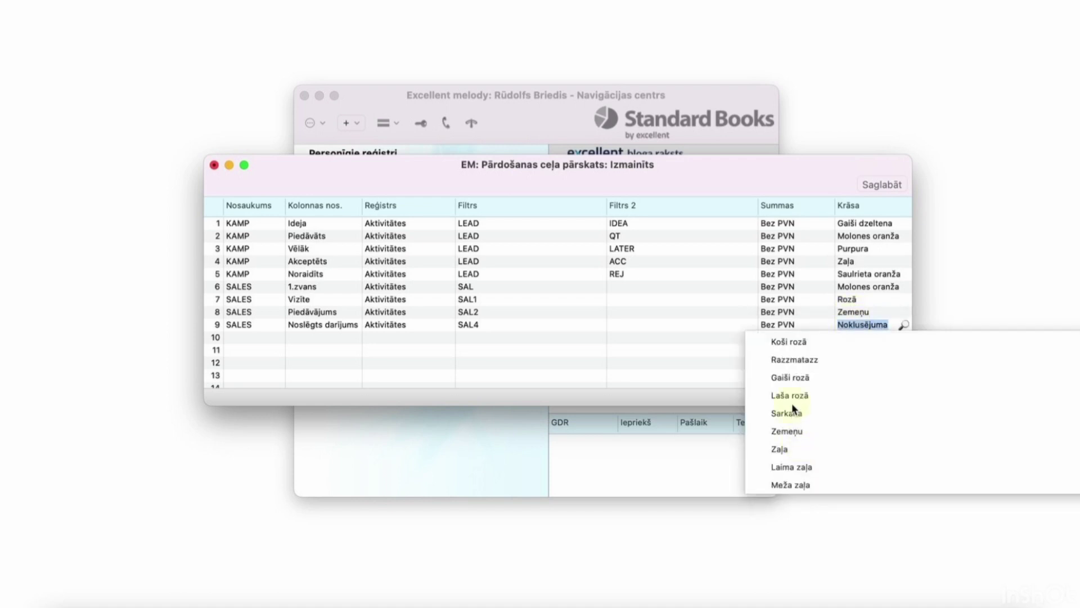
left_click(783, 397)
left_click(878, 183)
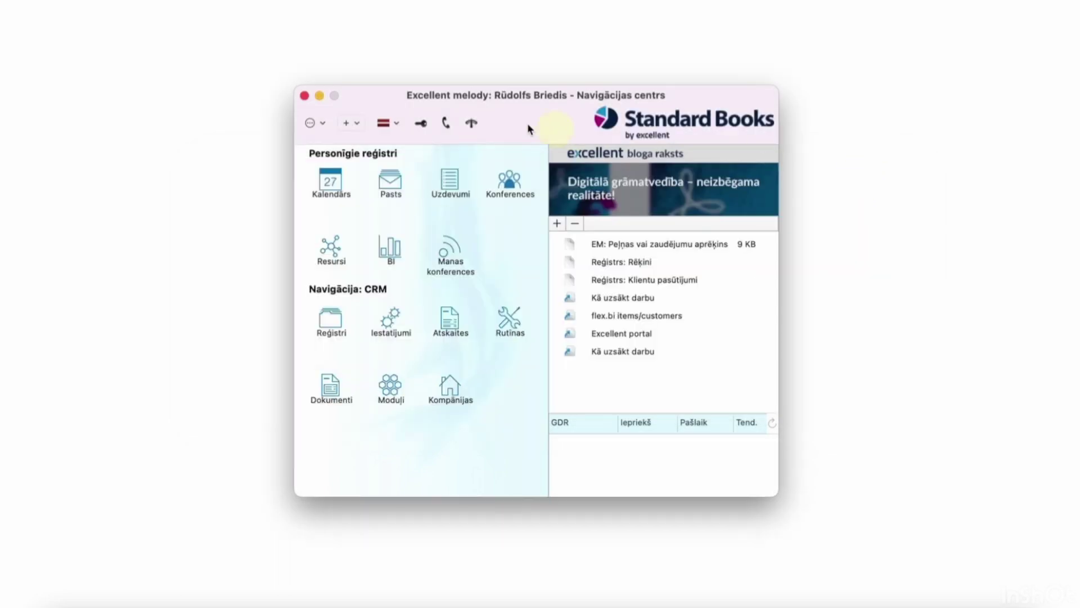
- Open the workflow overview and switch its view from KAMP to the new SALES workflow
left_click(472, 123)
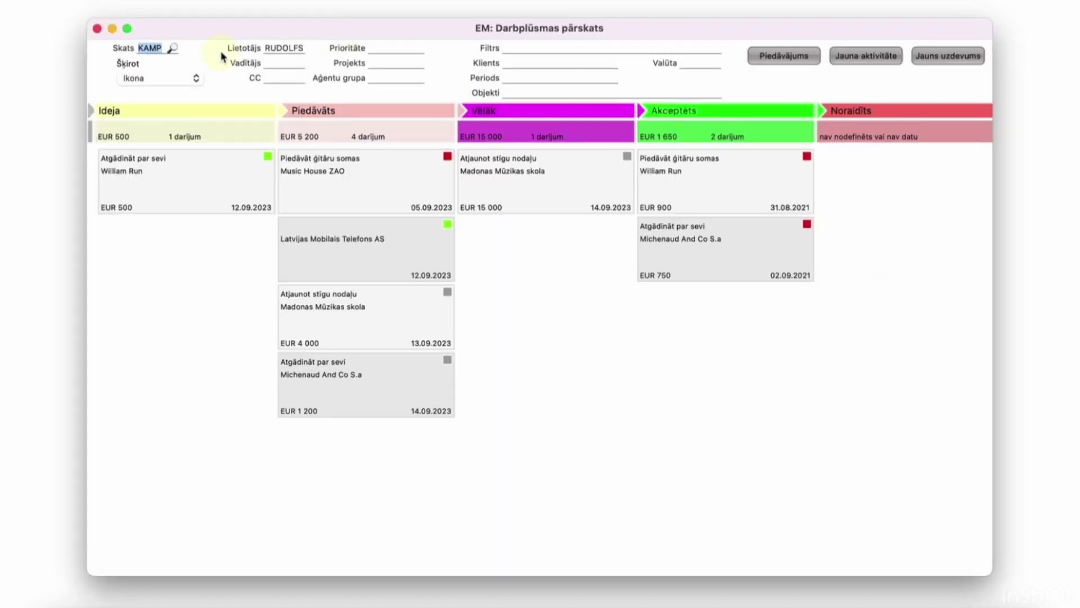
left_click(174, 48)
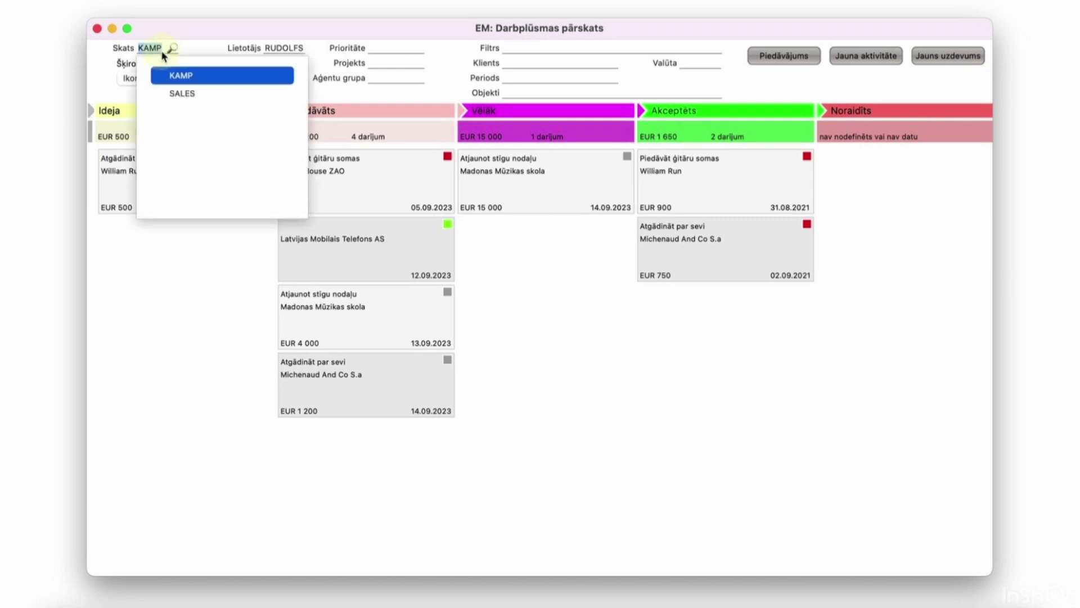
key("Down")
key("Return")
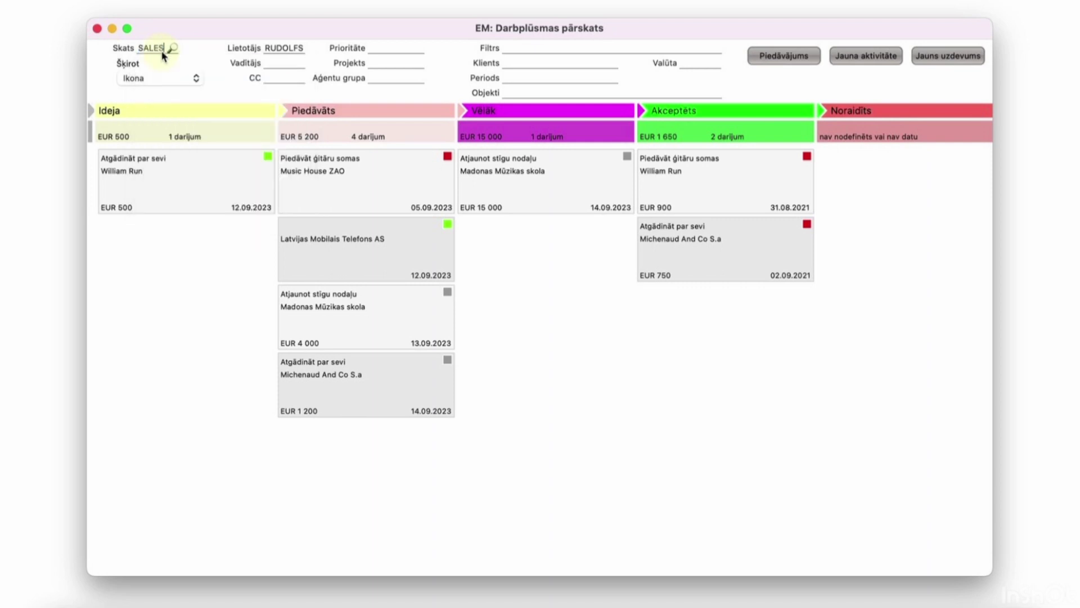
key("Tab")
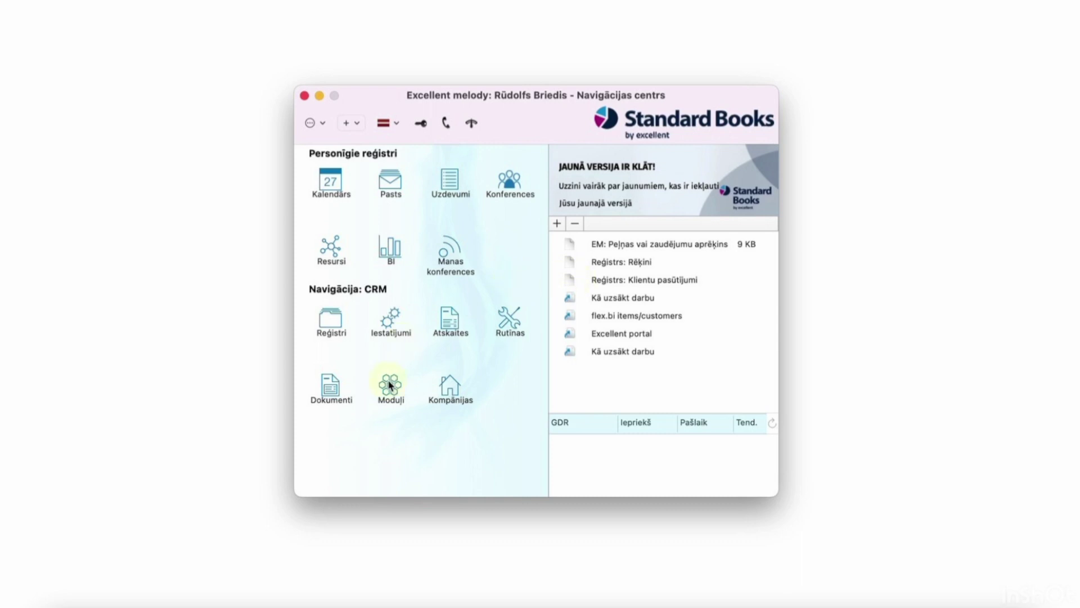
- Open the Excellent Latvia SIA contact record and create a workflow activity from it
left_click(331, 322)
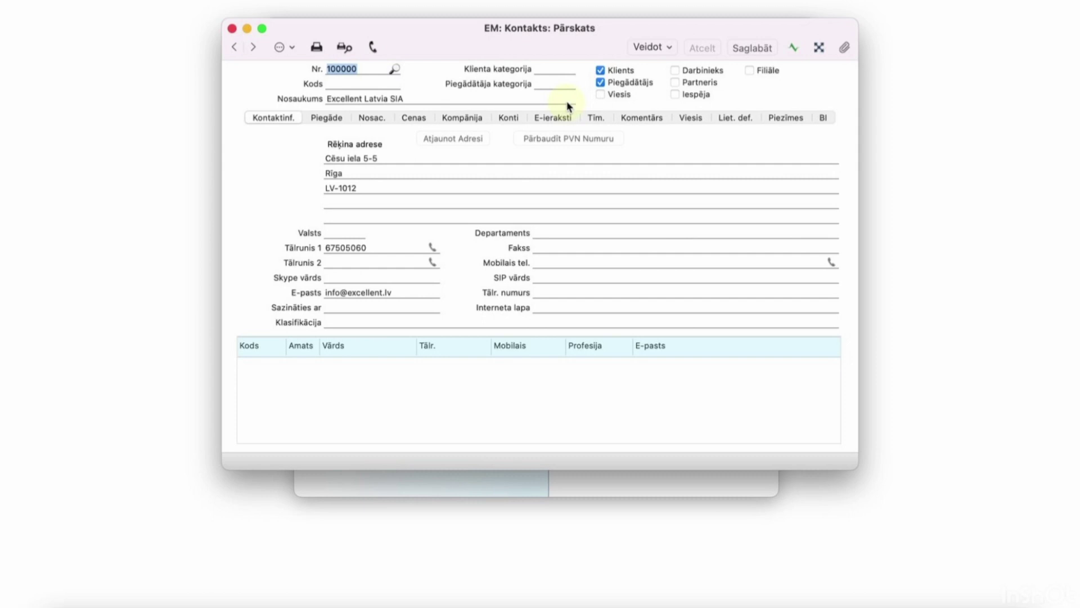
left_click(654, 49)
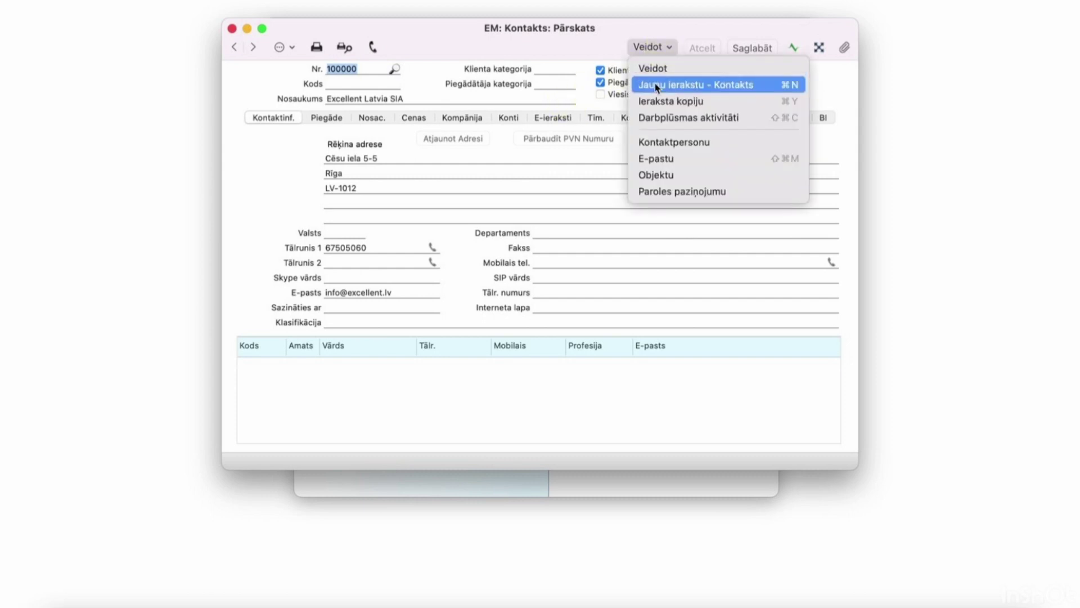
left_click(657, 118)
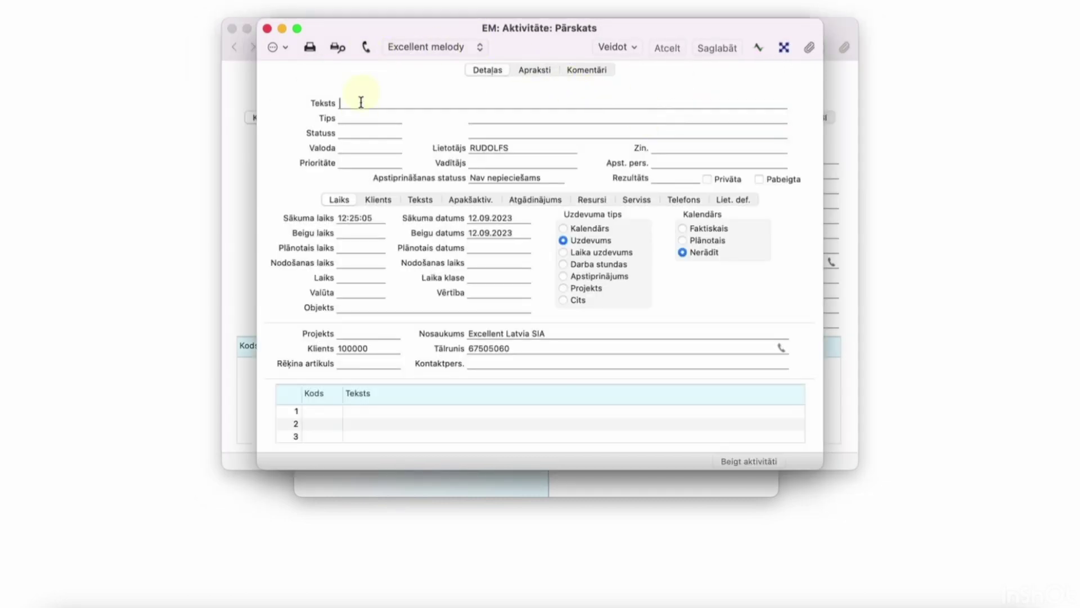
- Enter Jāsazinās as the activity's text and choose SAL (Pārdošanas iespēja) as its type
type("Jāsazinās")
left_click(354, 117)
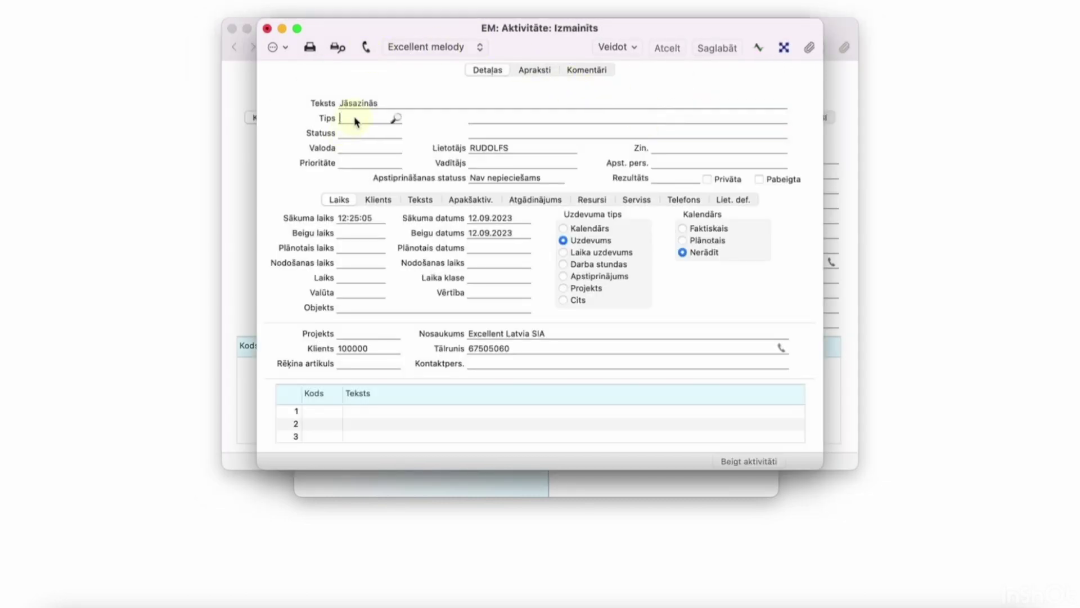
double_click(355, 117)
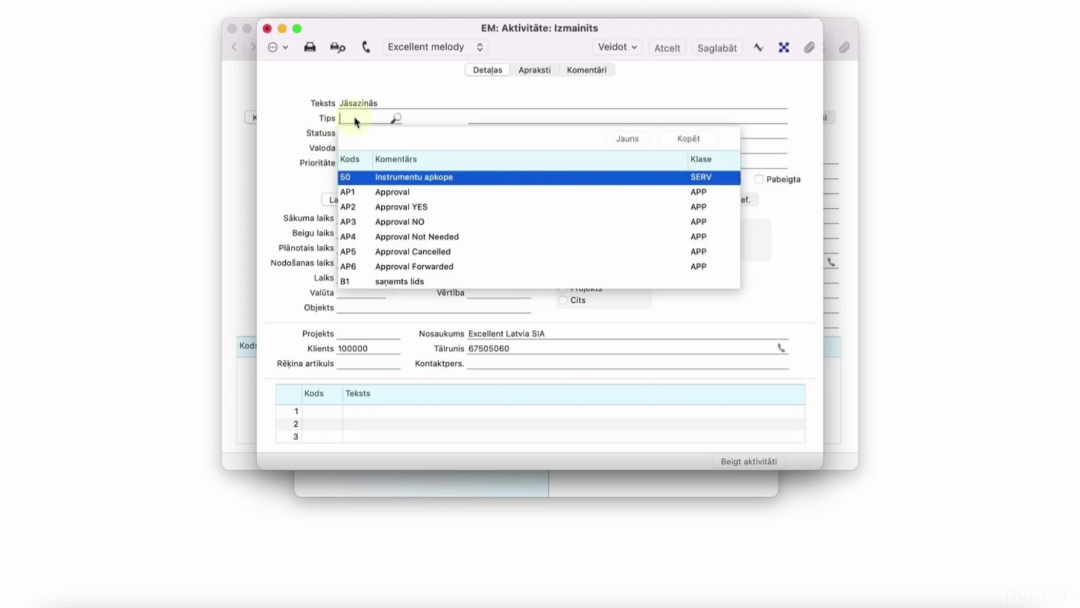
type("sal")
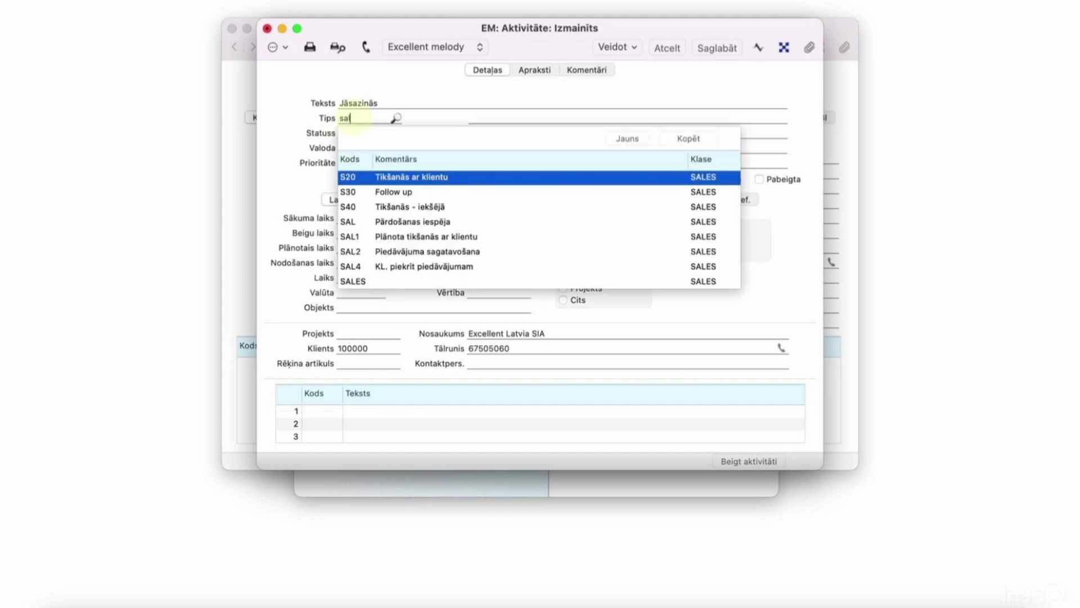
double_click(385, 221)
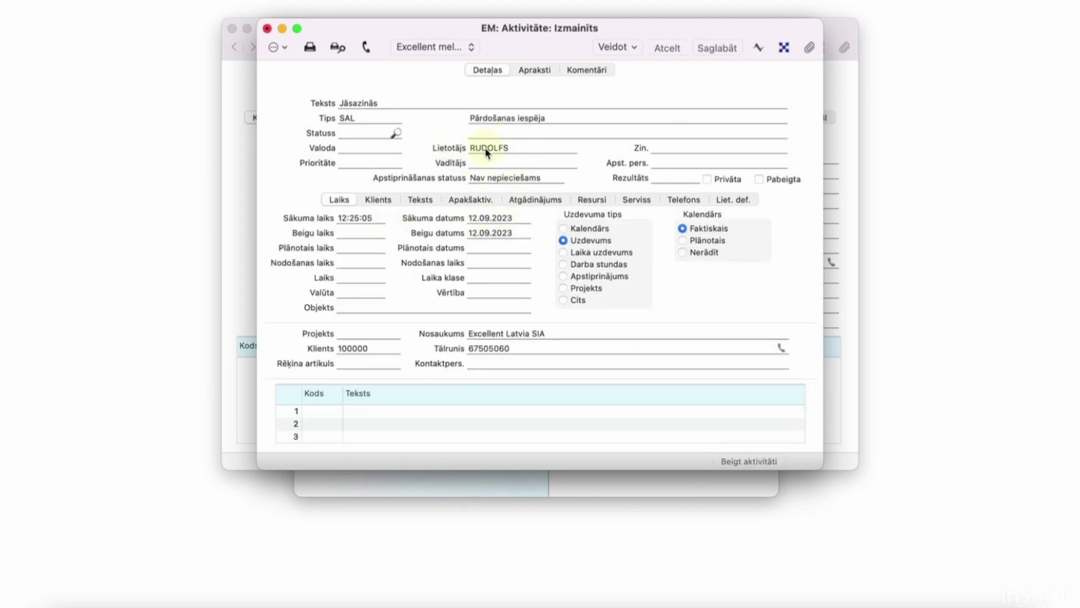
- Check the available users for the activity without changing the assigned one, and save the activity
left_click(501, 149)
key("super+Return")
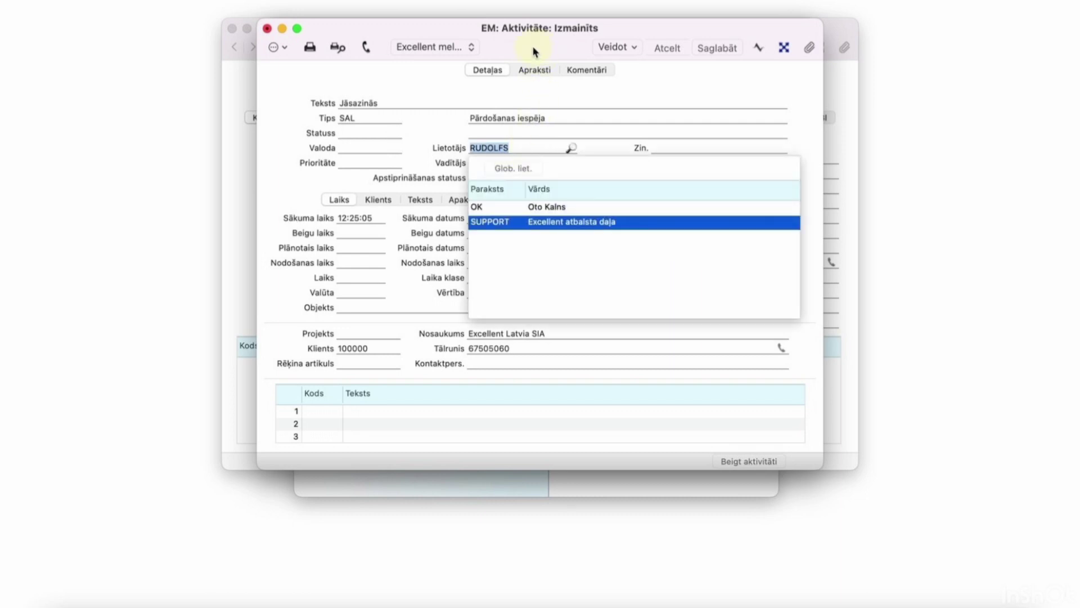
key("Escape")
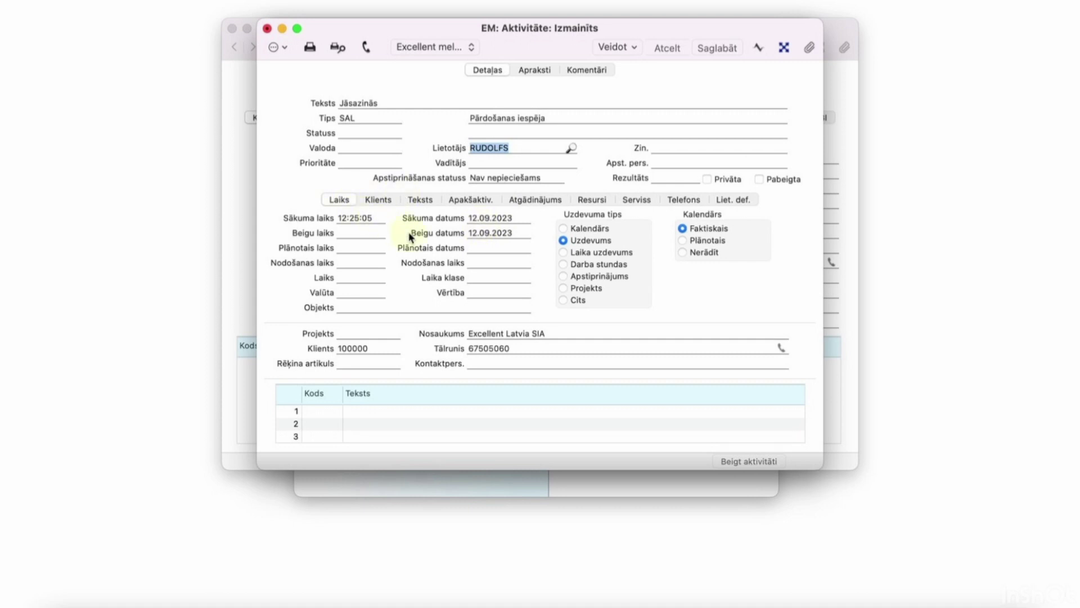
left_click(721, 49)
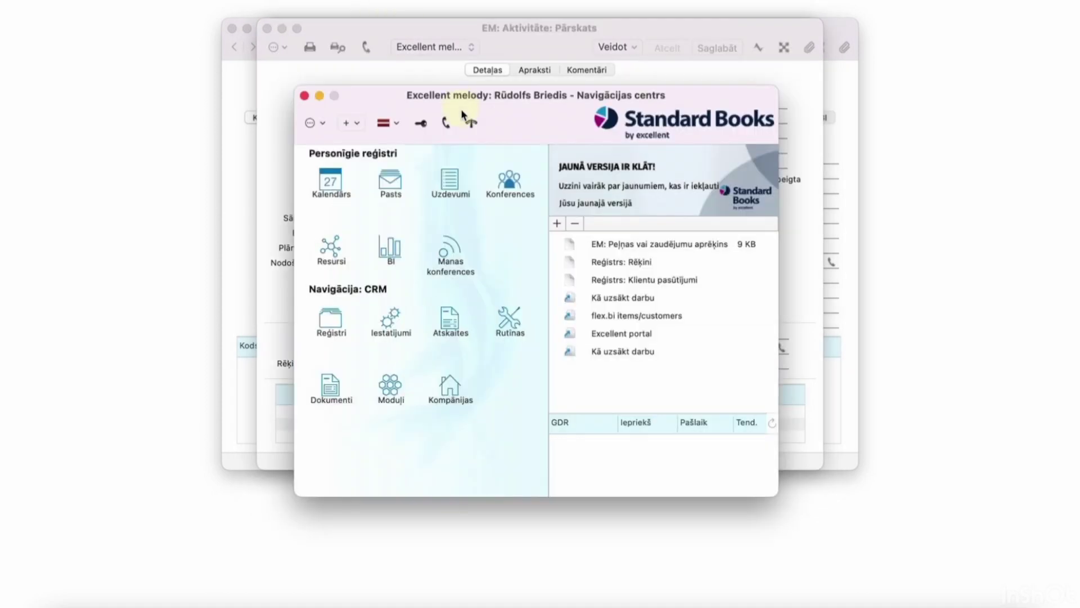
- Reopen the workflow overview and show the SALES view to check the Jāsazinās activity's card
left_click(481, 126)
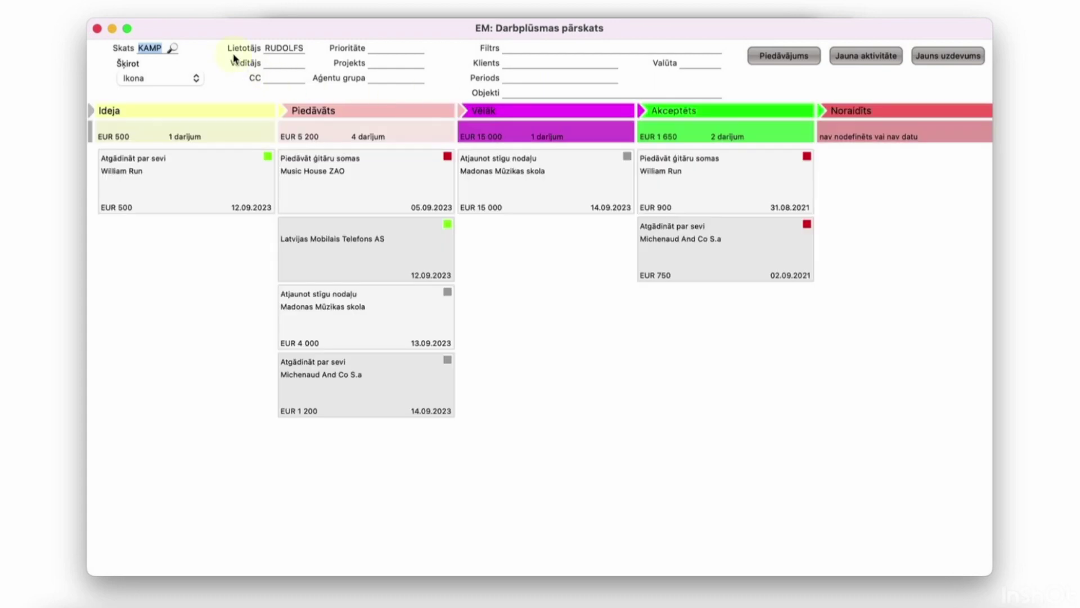
key("super+Return")
key("Down")
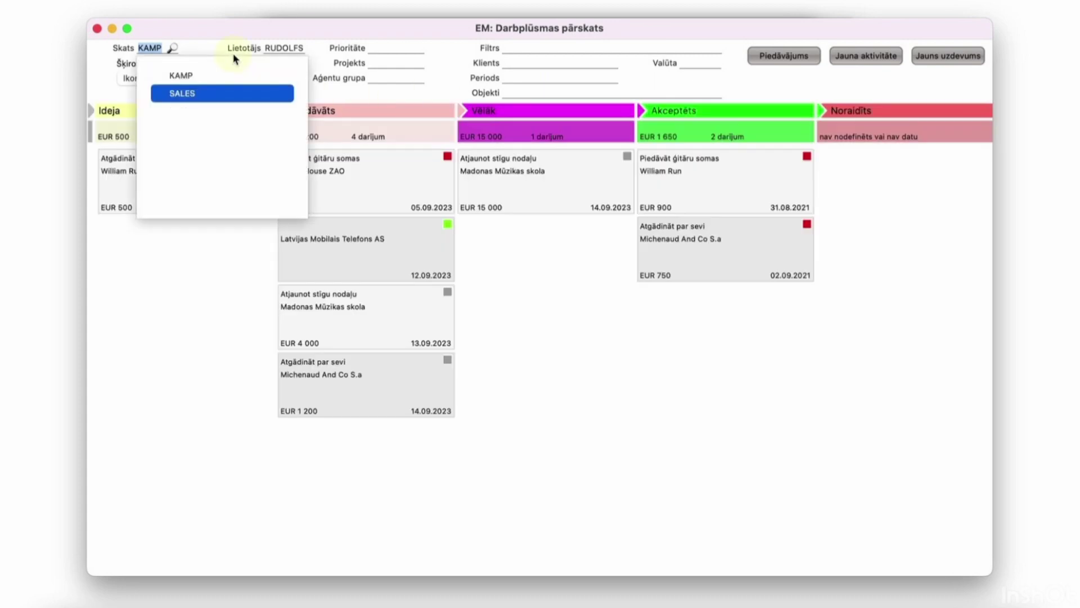
key("Return")
key("Tab")
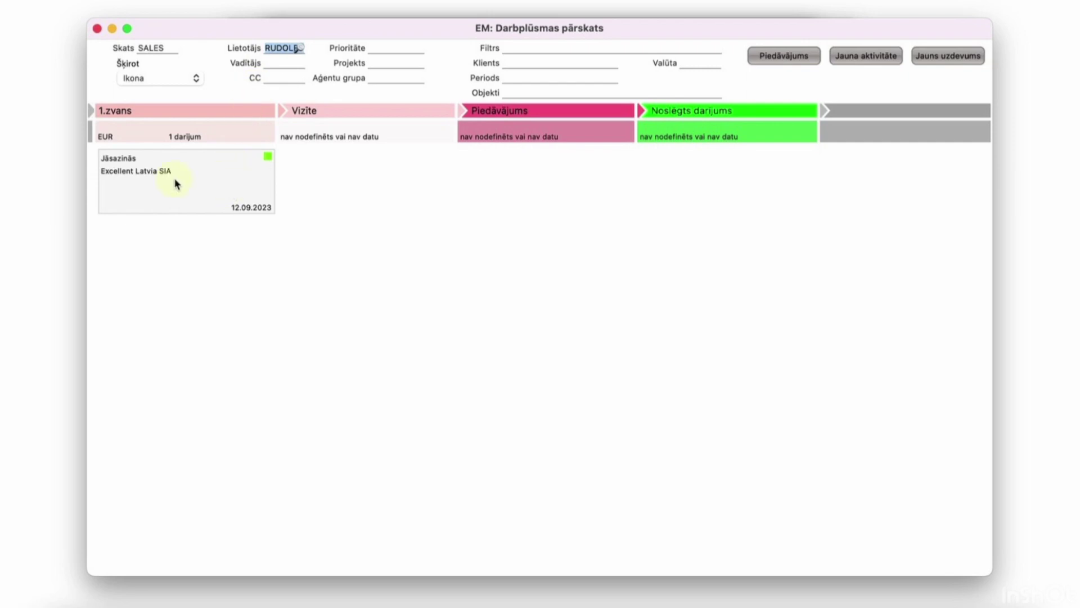
- Add a linked activity to Jāsazinās with the row text "ar klientu esmu sazinājies, vienojāmies par tikšanos.", save it and return to the overview
double_click(231, 172)
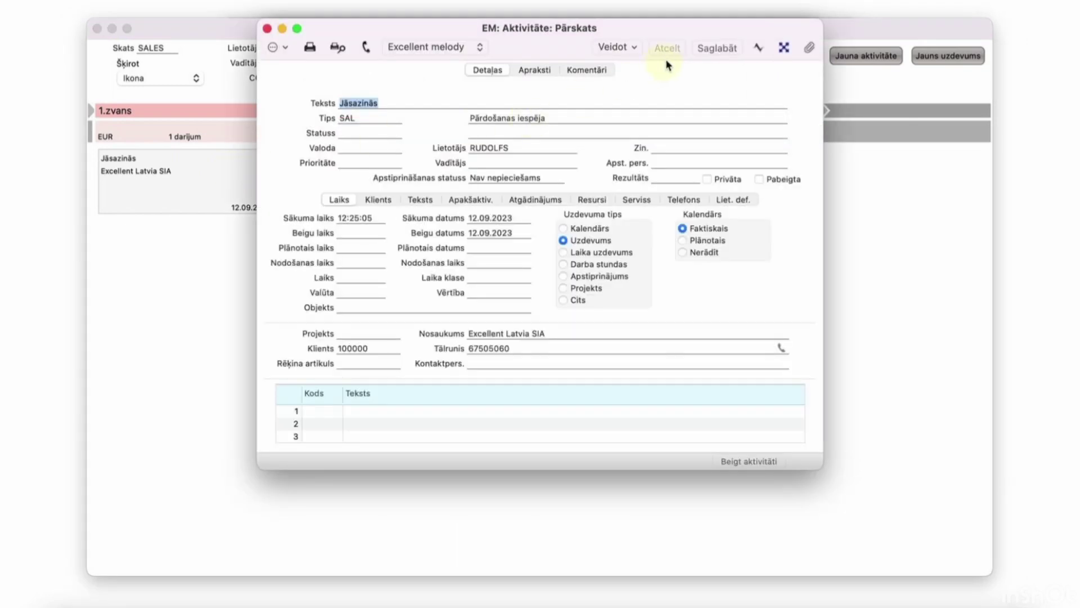
left_click(764, 48)
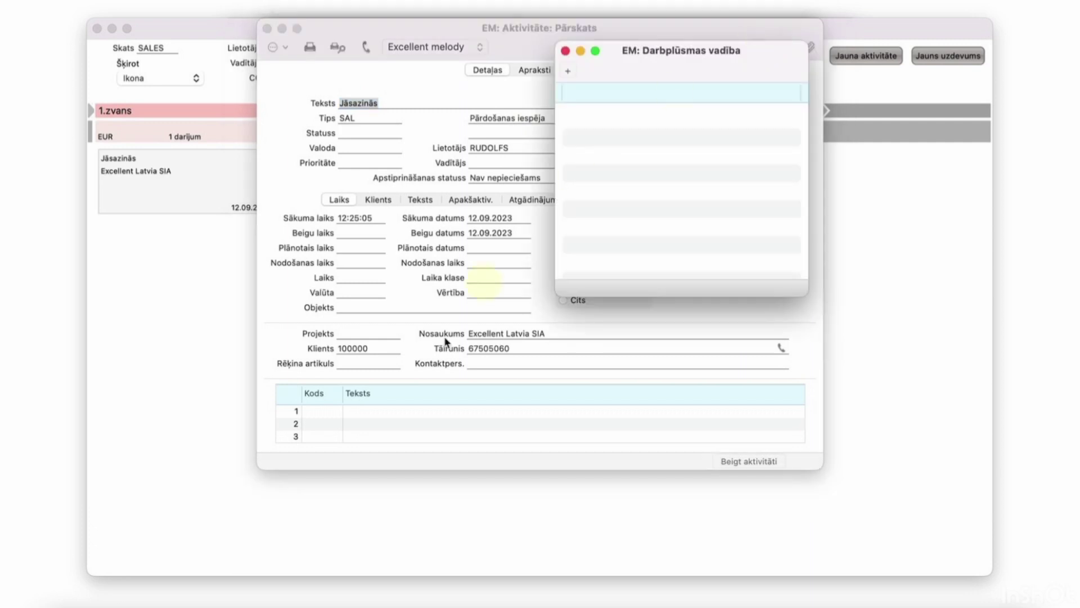
left_click(569, 71)
left_click(363, 411)
type("ar klientu ")
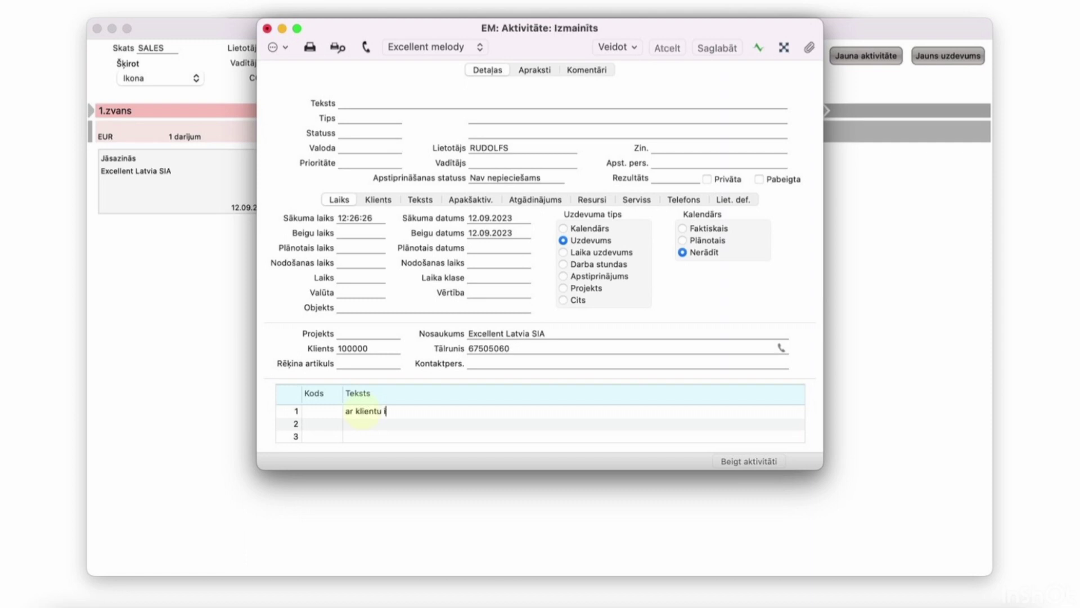
type("esmu sazinājies, vienojāmies par tikšanos.")
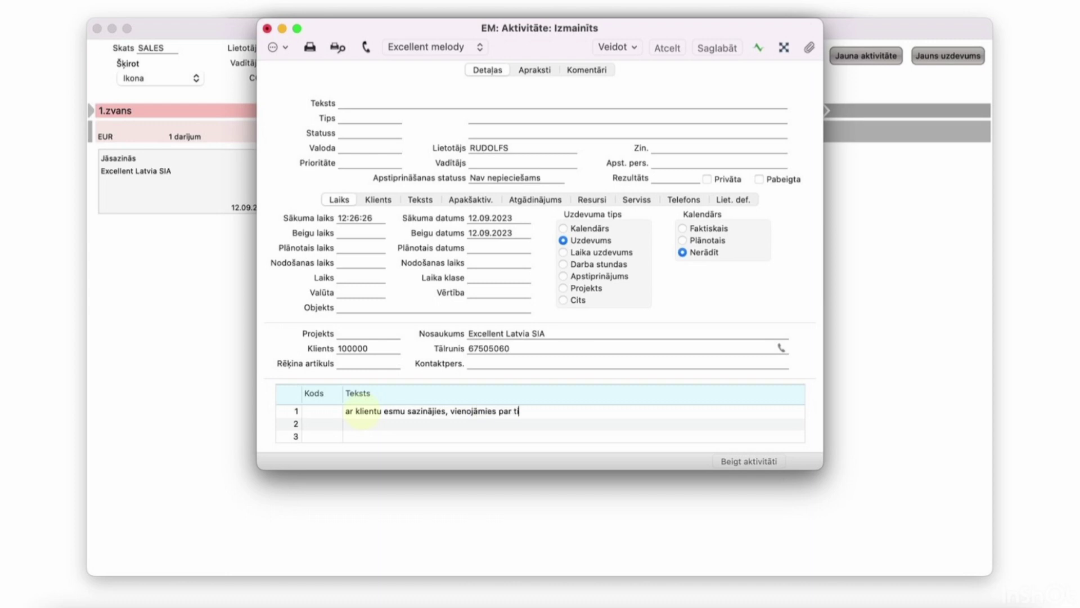
key("super+s")
key("Escape")
key("Escape")
key("Escape")
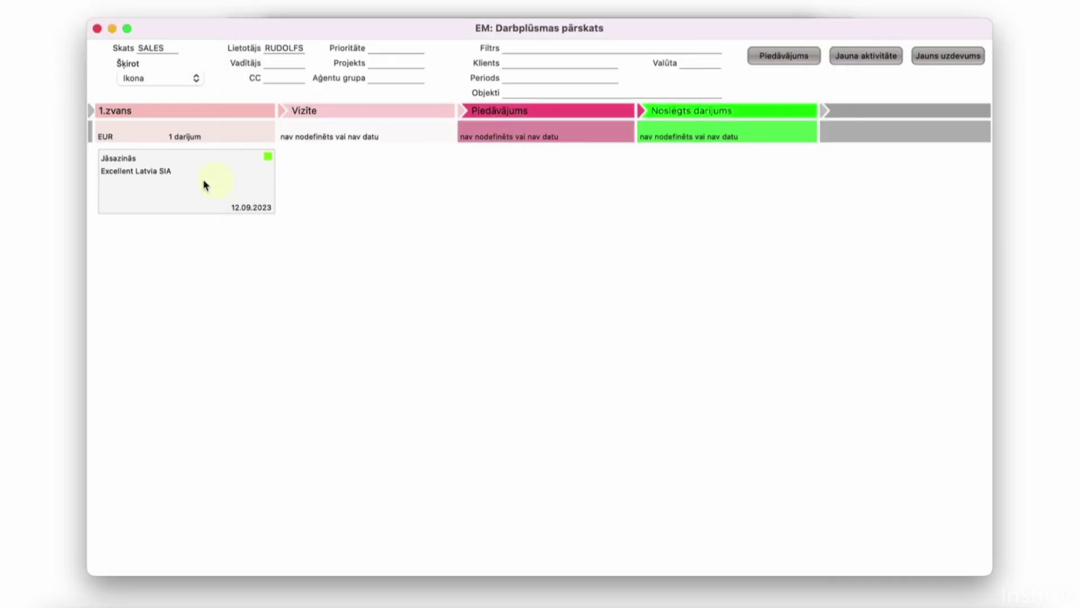
- Move the Jāsazinās card from 1.zvans to the Vizīte column and set the activity's start date to 15.09.2023
left_click_drag(194, 181, 364, 186)
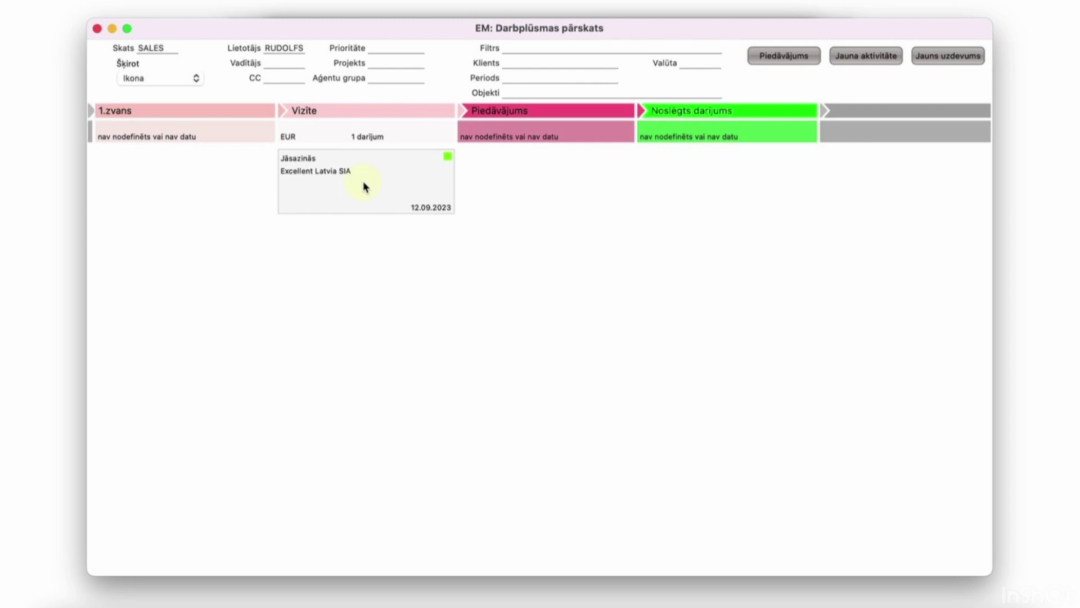
double_click(364, 187)
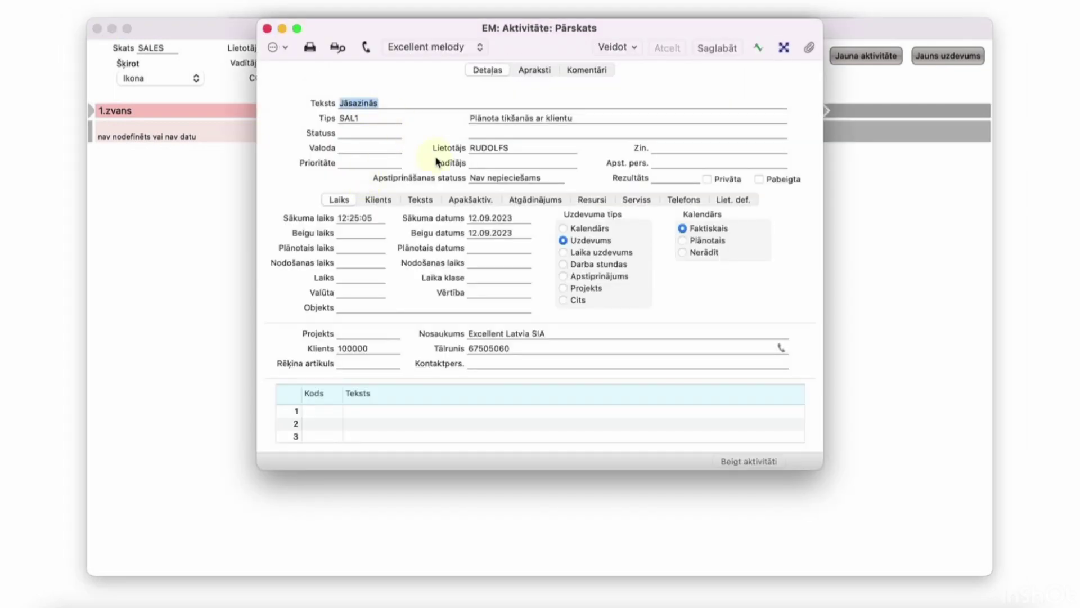
left_click(476, 219)
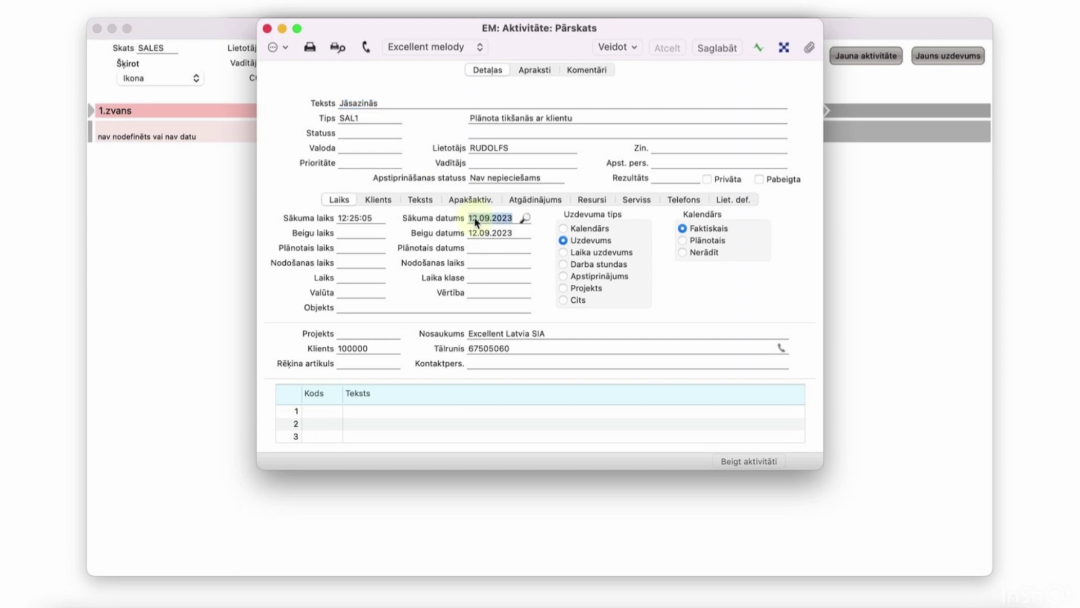
key("Right")
key("Right")
key("Right")
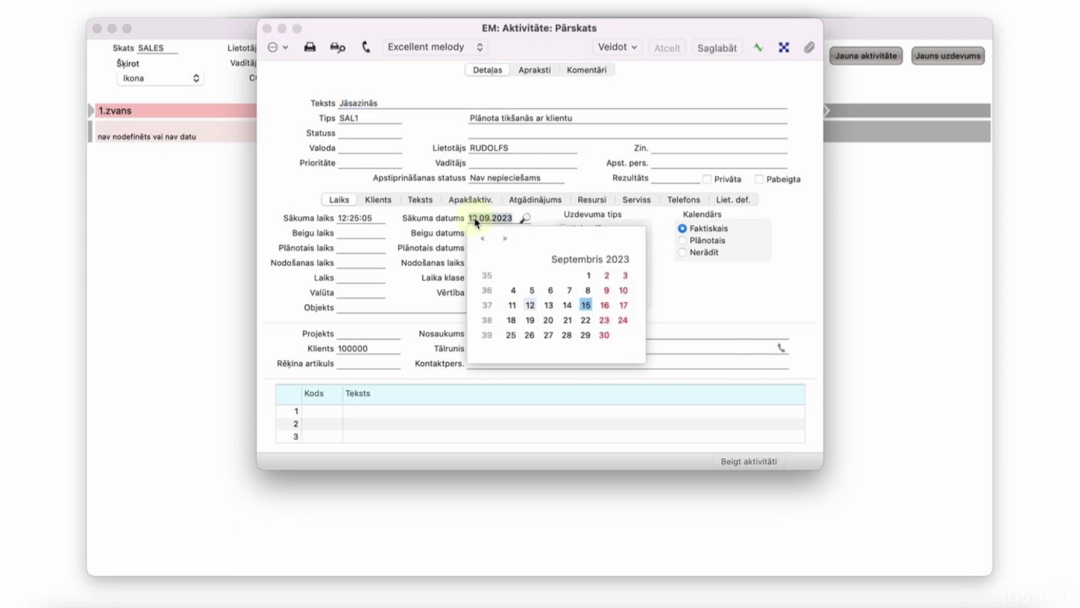
key("Return")
key("Tab")
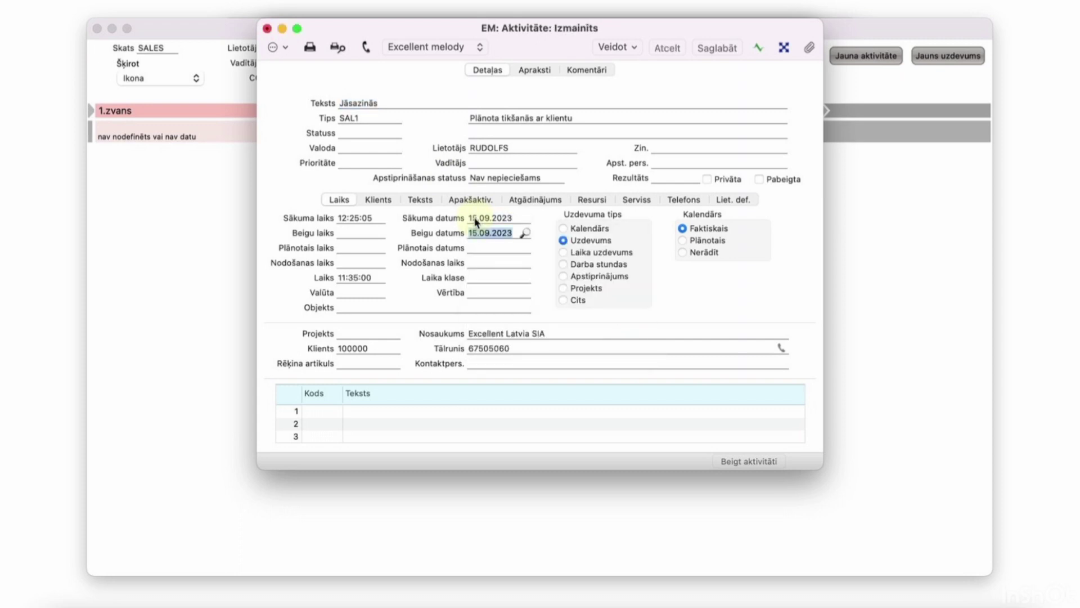
- Set the activity's start time to 12:27:03, add the row text "Vienošanās ar klietnu par tikšanos", save it and return to the overview
left_click(351, 220)
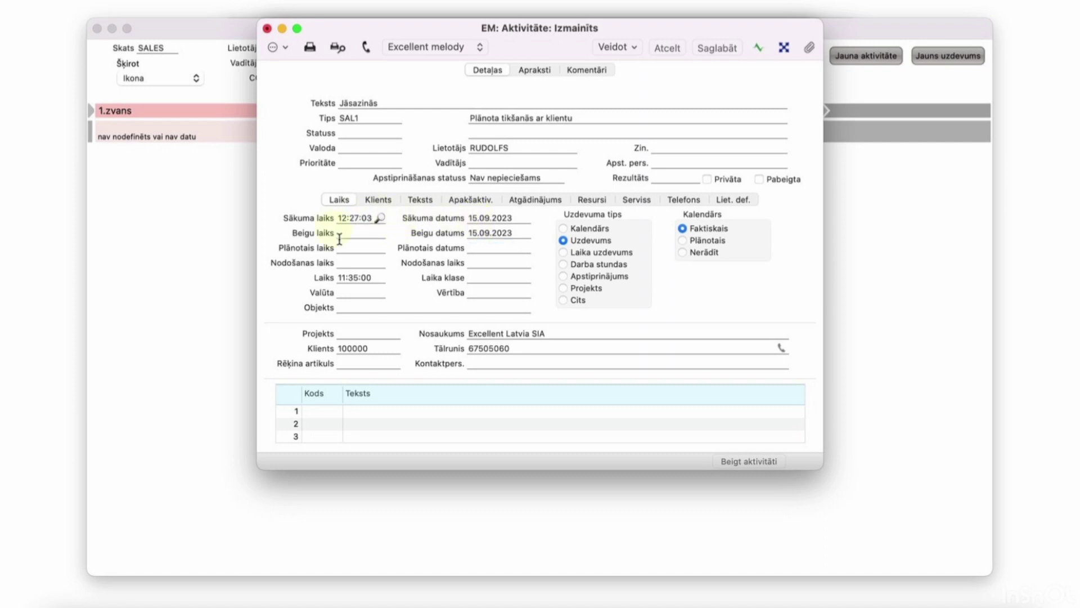
left_click(367, 412)
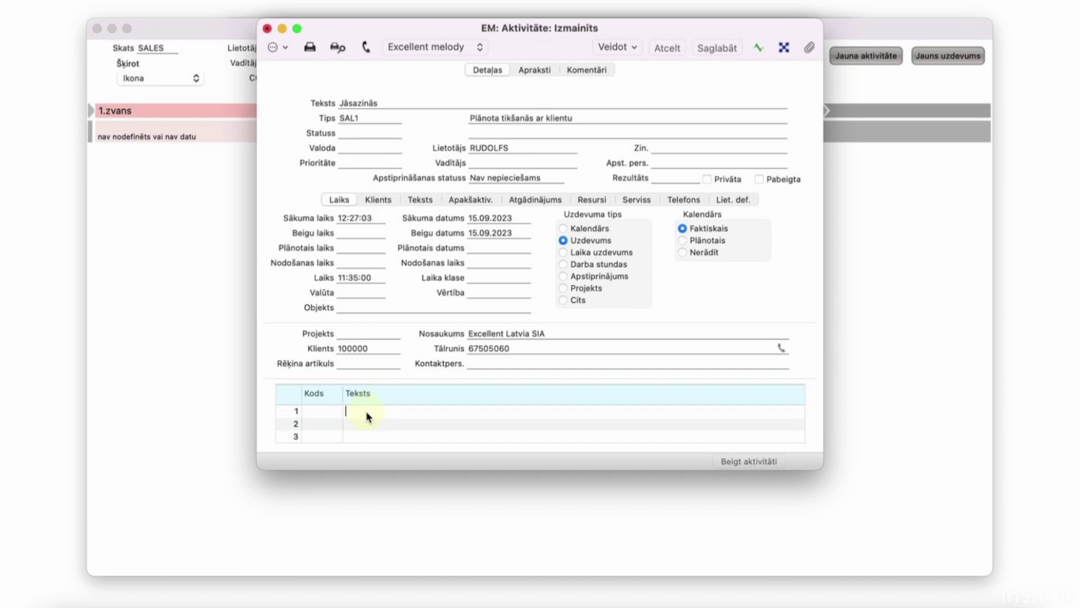
type("Vienošanās ar klietnu par tikšanos")
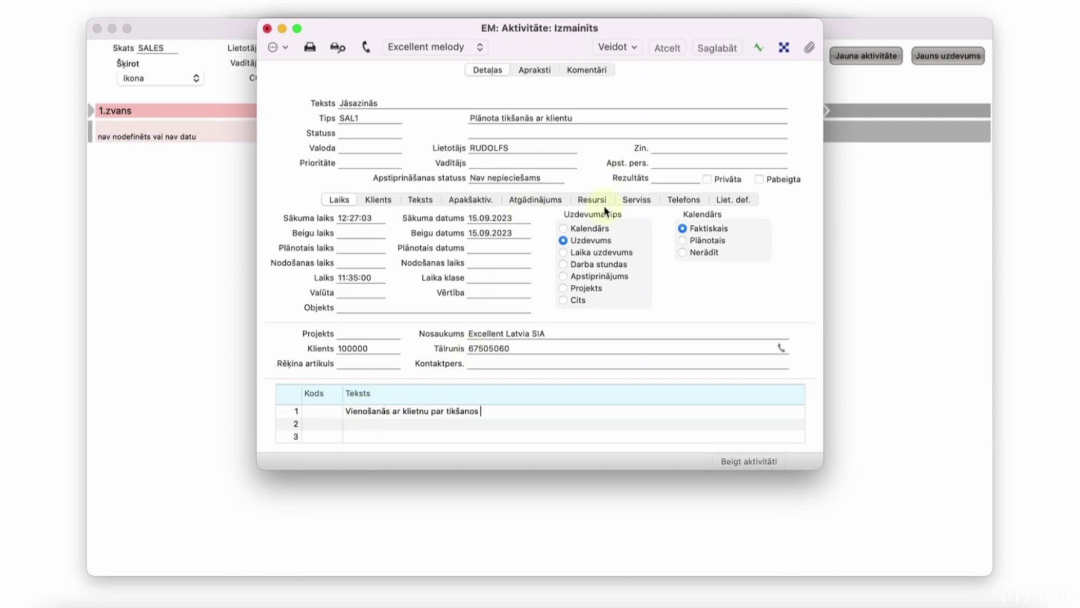
key("super+s")
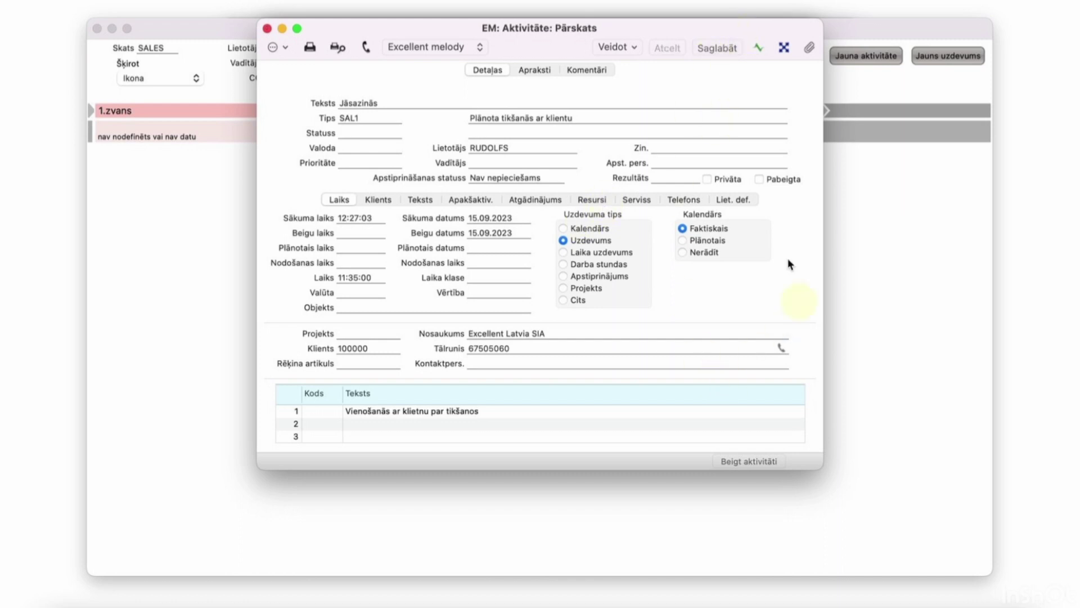
key("super+w")
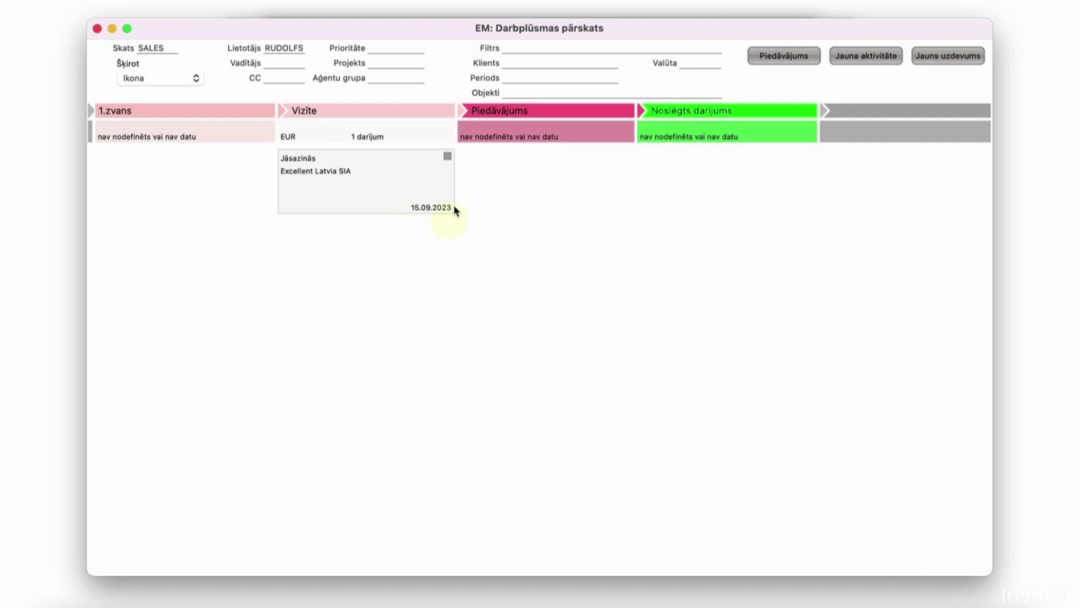
- Change the start date of the Jāsazinās activity in the Vizīte column to 11.09.2023, save it and check the card
double_click(401, 193)
left_click(485, 217)
left_click(487, 219)
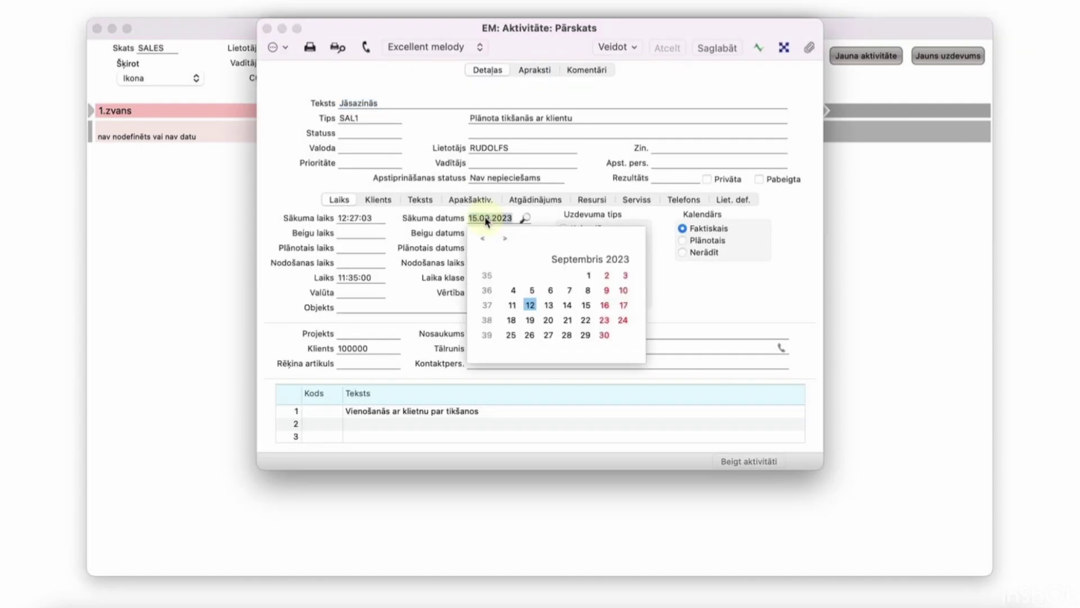
key("Left")
key("Return")
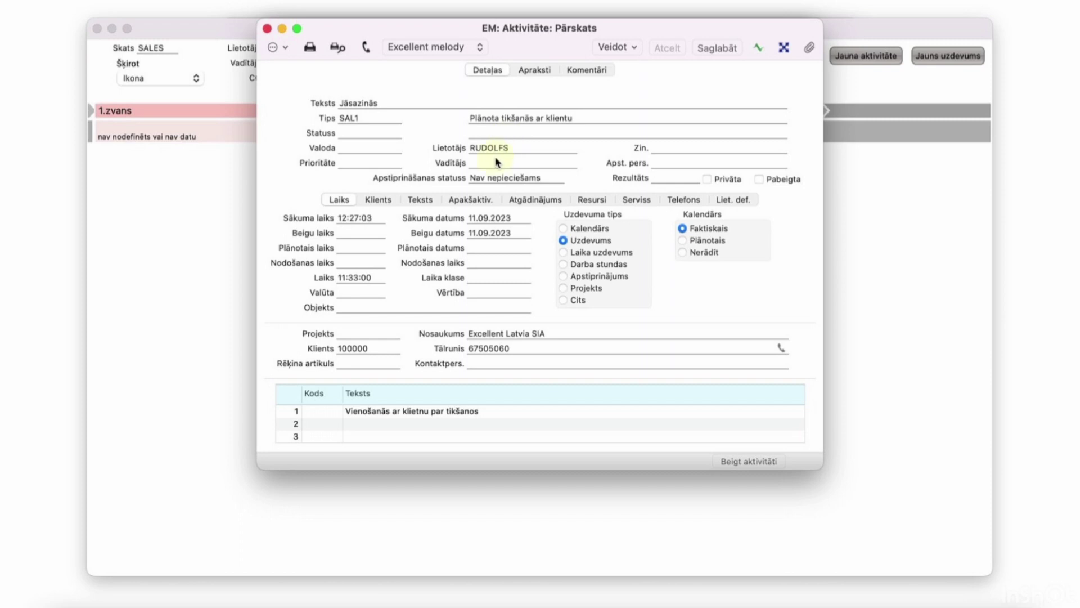
key("Escape")
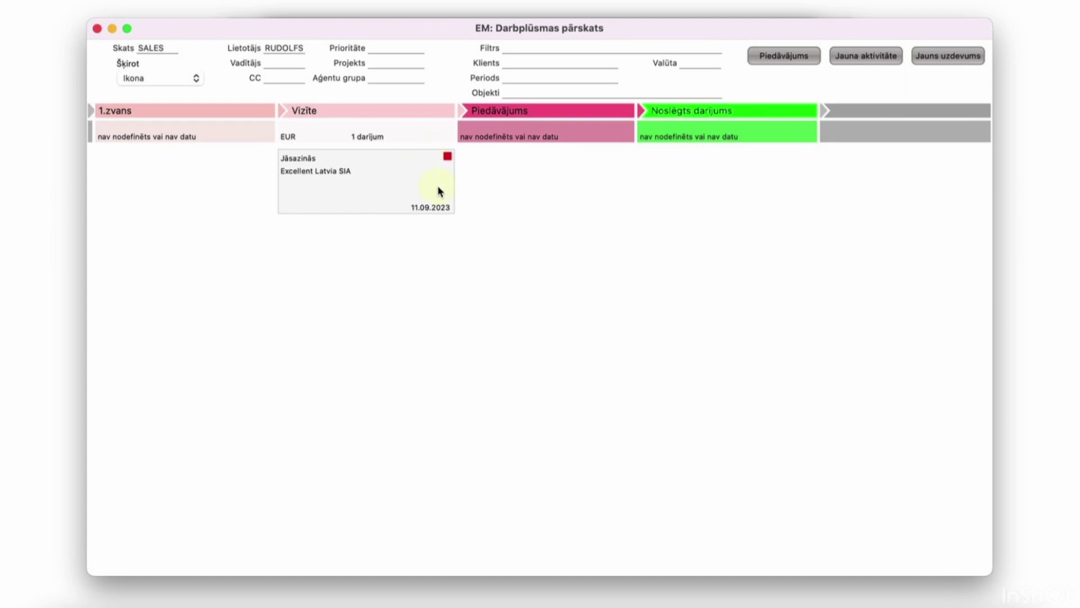
double_click(388, 176)
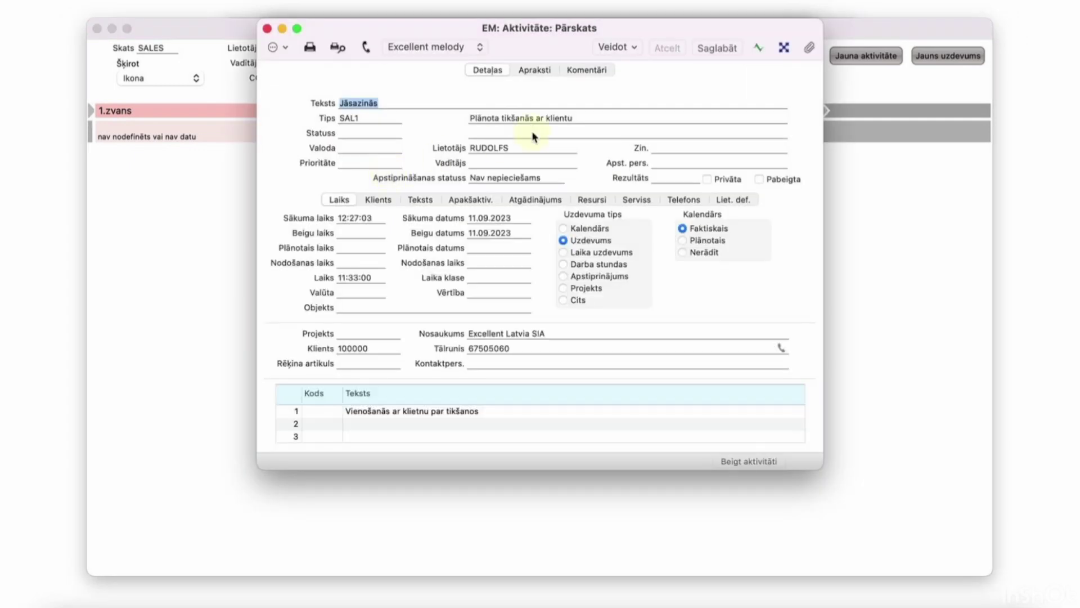
key("Escape")
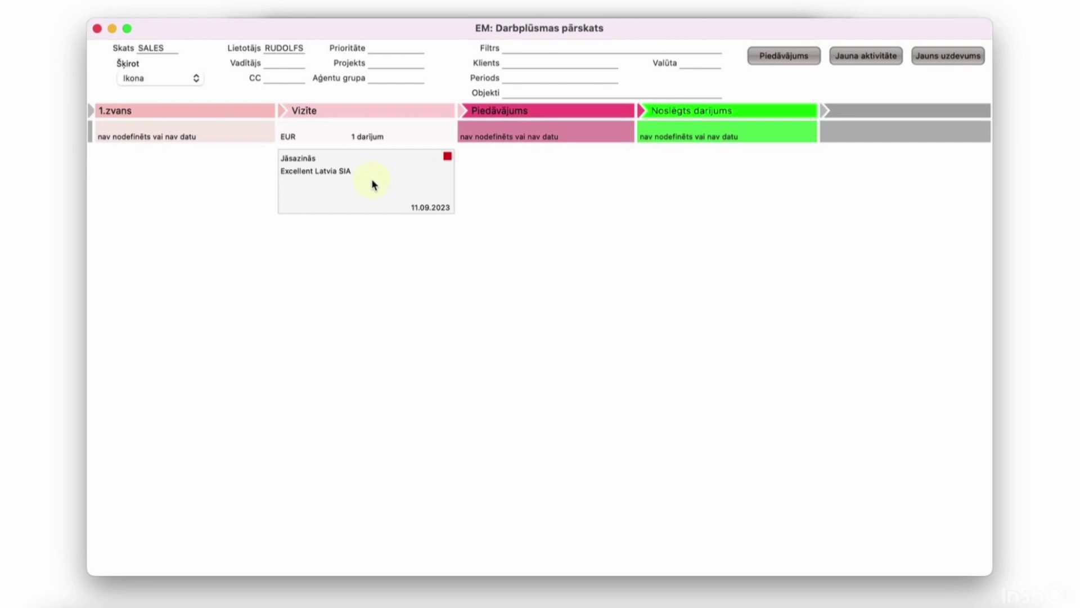
- Move the Jāsazinās card to Piedāvājums and save a linked activity with the row text "piedāvājums ir nosūtīts - gaidām ziņas no klienta."
left_click_drag(373, 184, 550, 179)
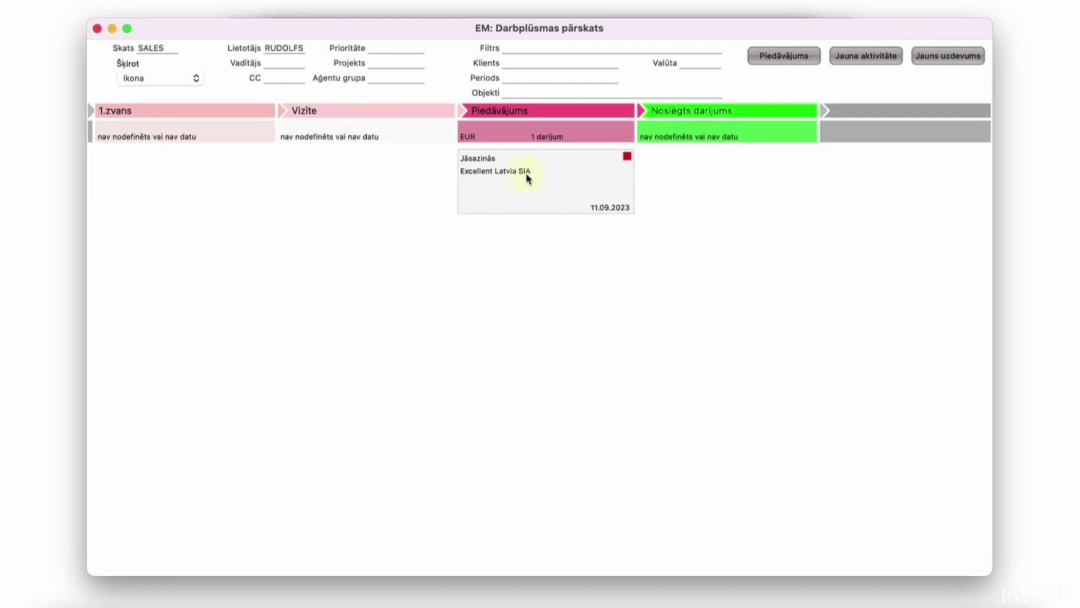
double_click(527, 178)
left_click(762, 48)
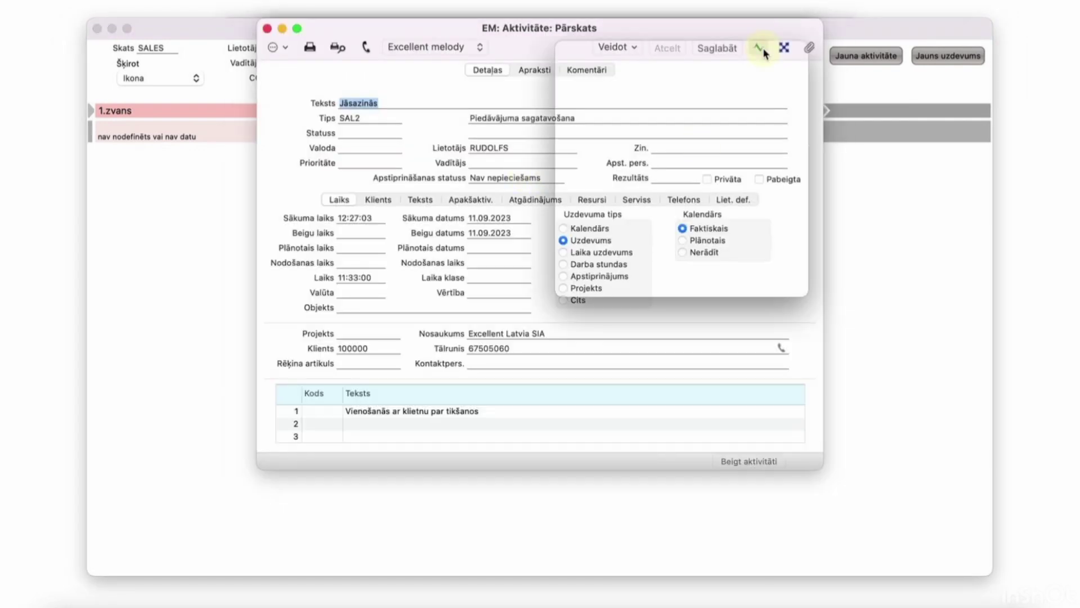
left_click(569, 72)
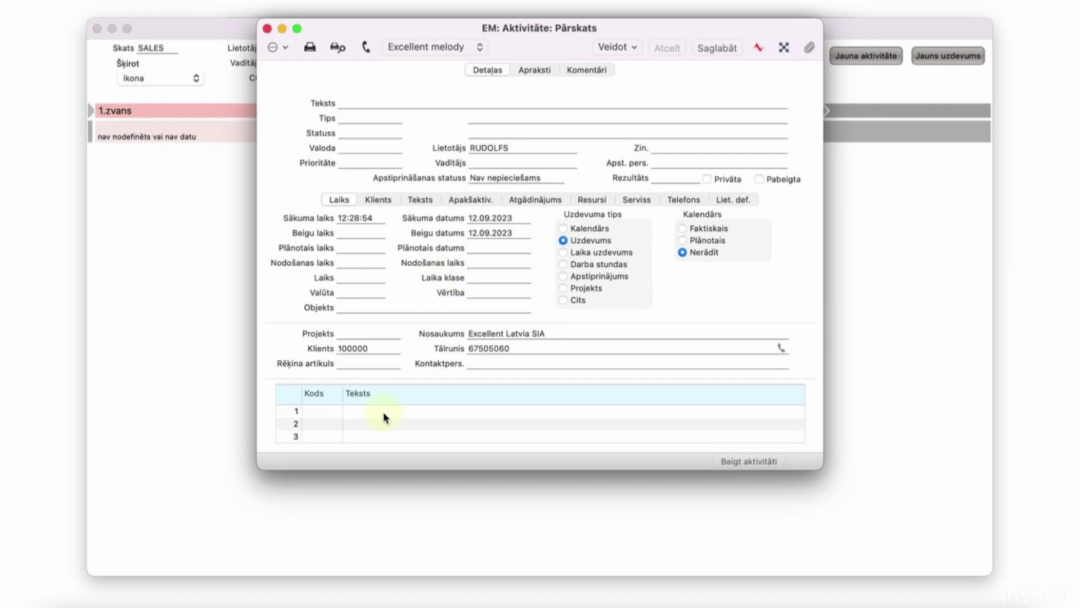
type("pi")
key("BackSpace")
key("BackSpace")
type("piedāvājums ir nosūtīts ")
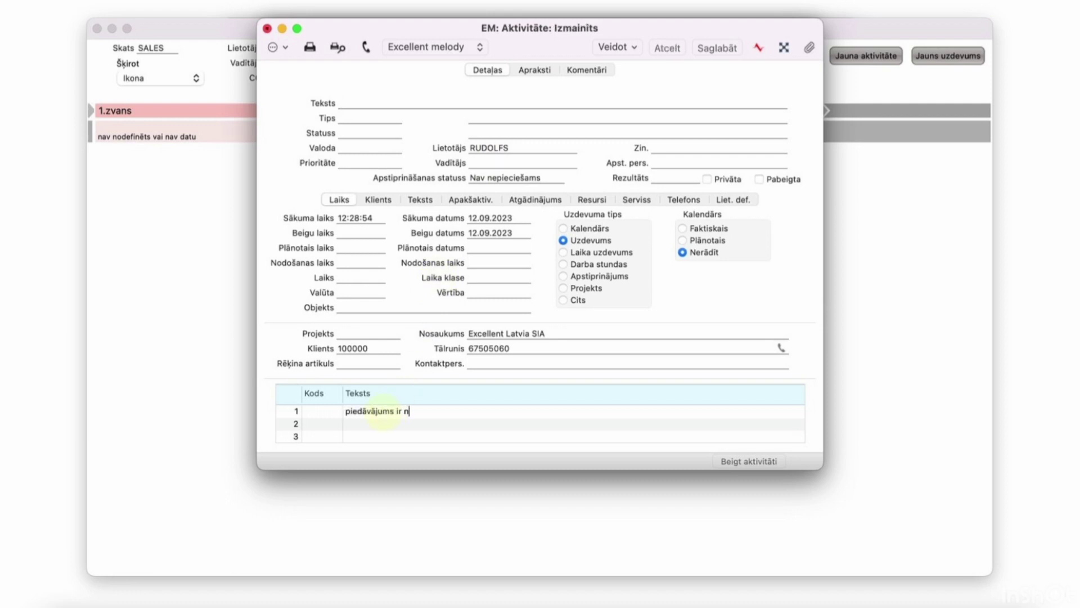
type("- gaidām ziņas no klienta.")
key("super+s")
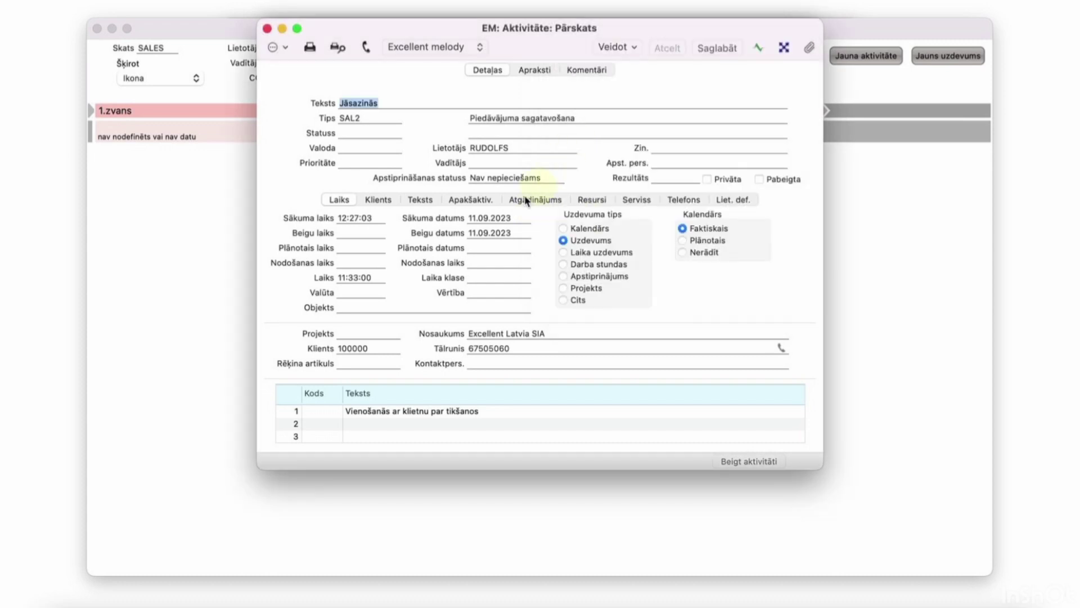
- Set the Jāsazinās activity's start date to 22.09.2023, save it and return to the workflow overview
left_click(484, 219)
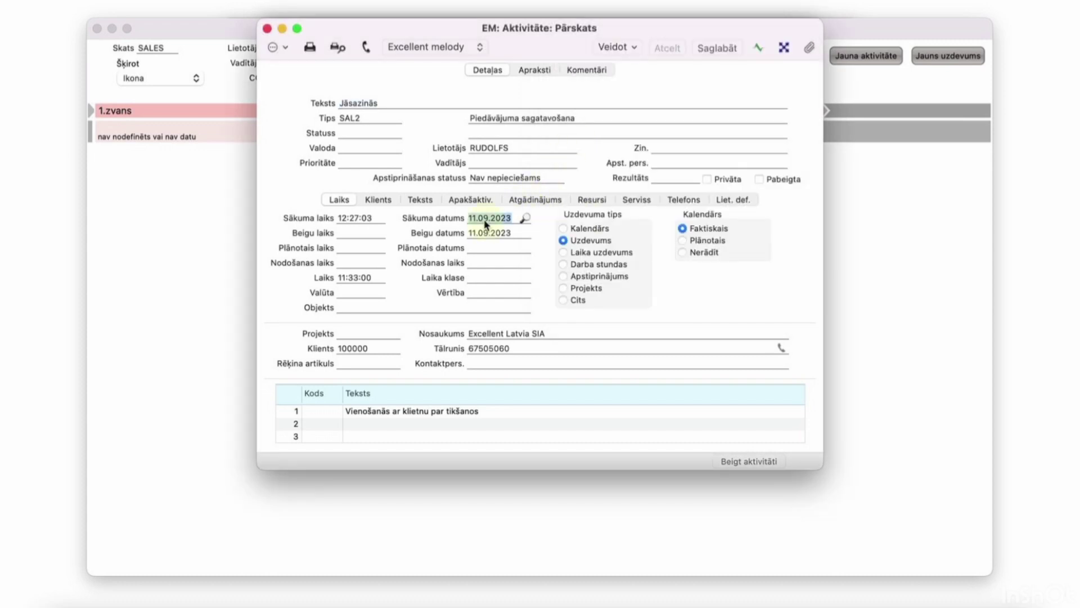
key("super+Return")
key("Down")
key("Right")
key("Right")
key("Right")
key("Right")
key("Return")
key("Tab")
key("super+s")
key("super+w")
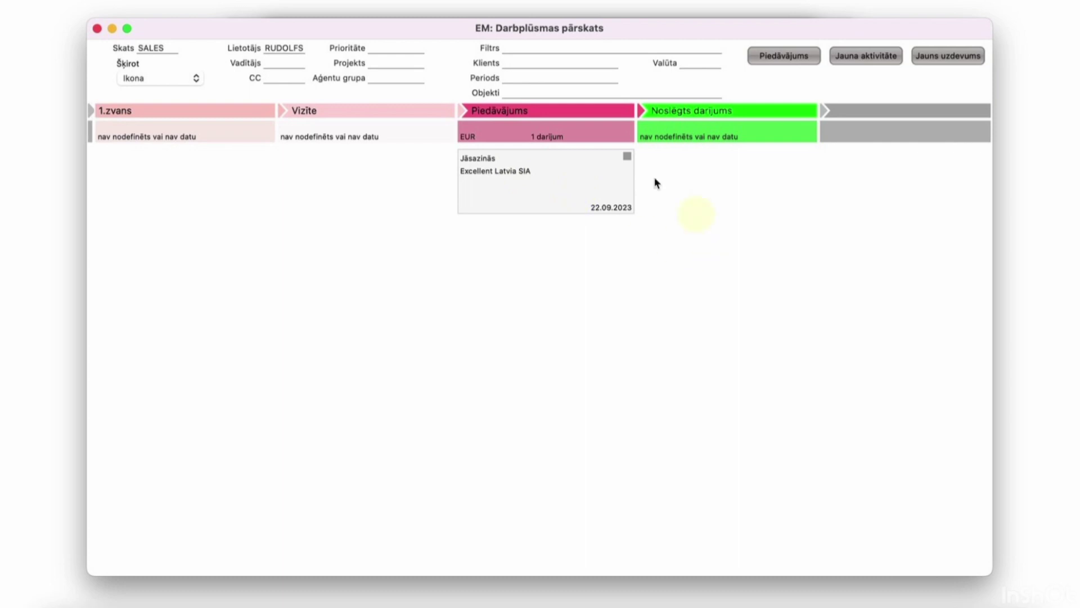
- Move the Jāsazinās card from Piedāvājums to the Noslēgts darījums column and check the activity's type
double_click(570, 169)
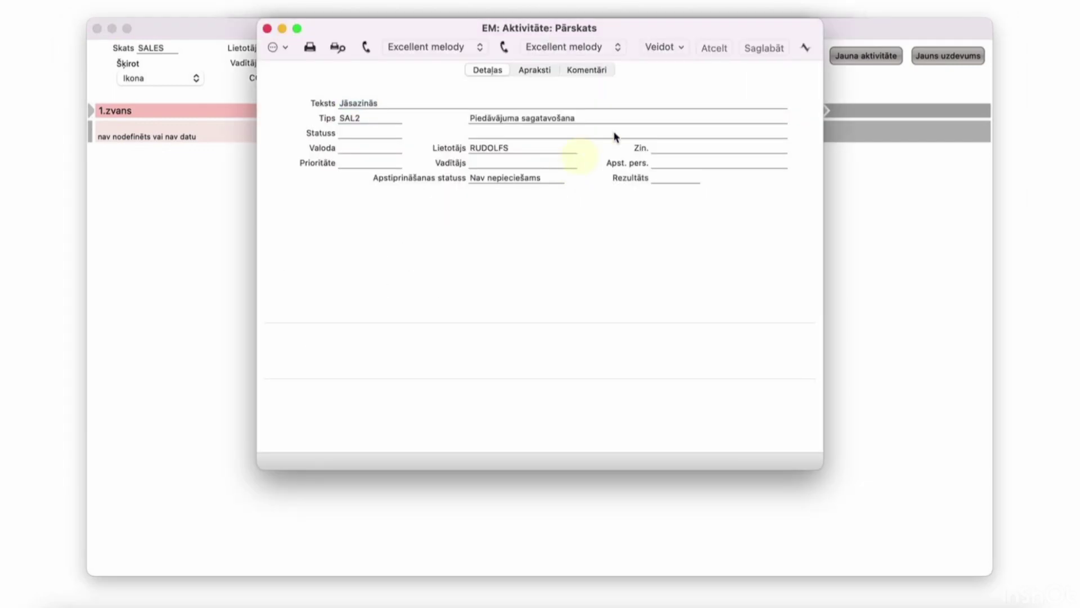
left_click(741, 47)
left_click_drag(526, 180, 692, 186)
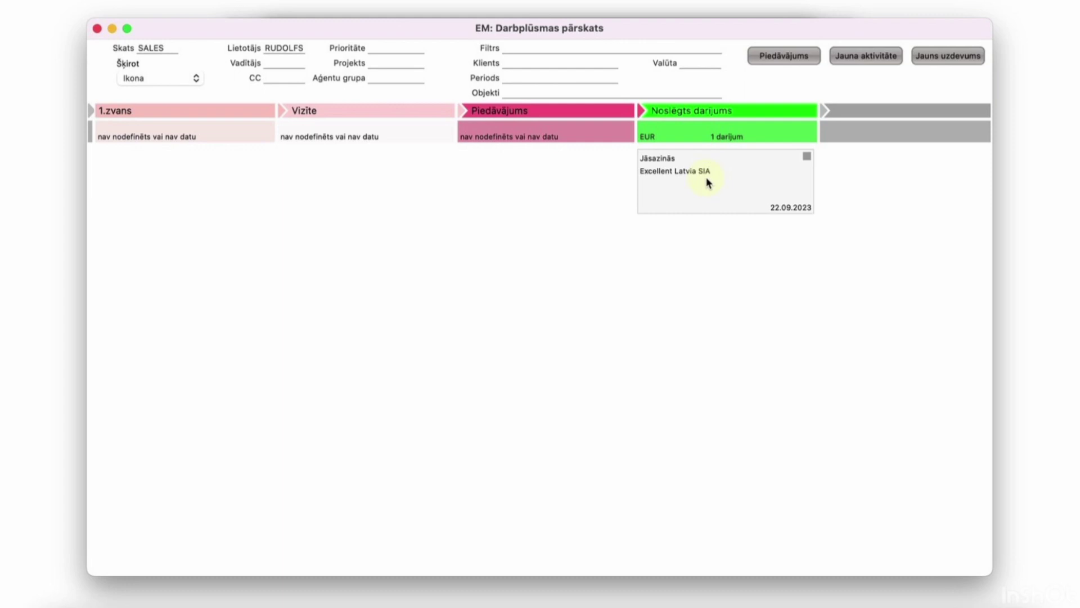
double_click(707, 181)
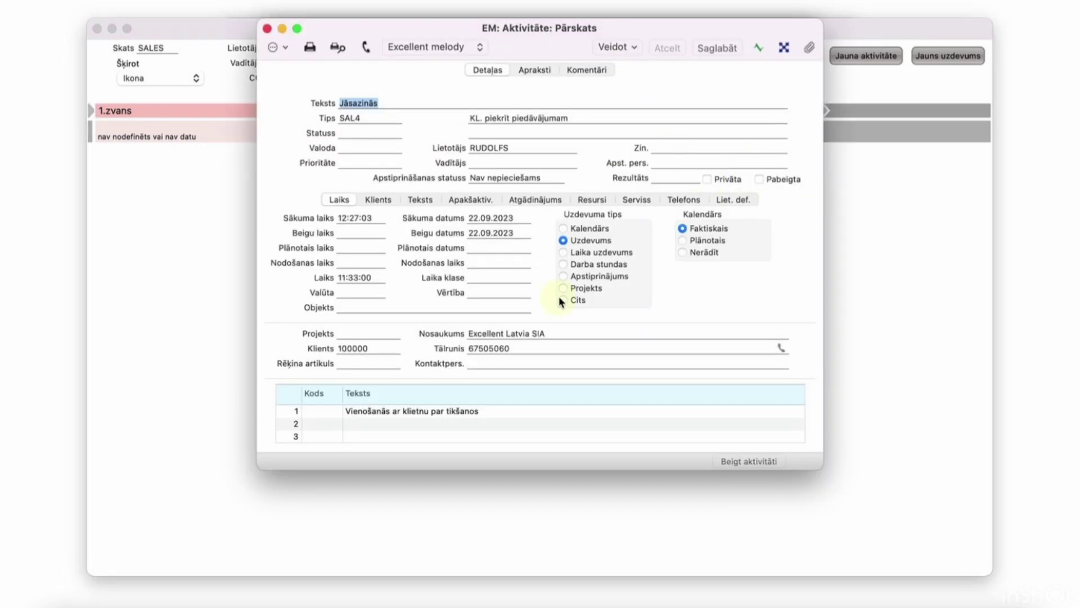
key("Escape")
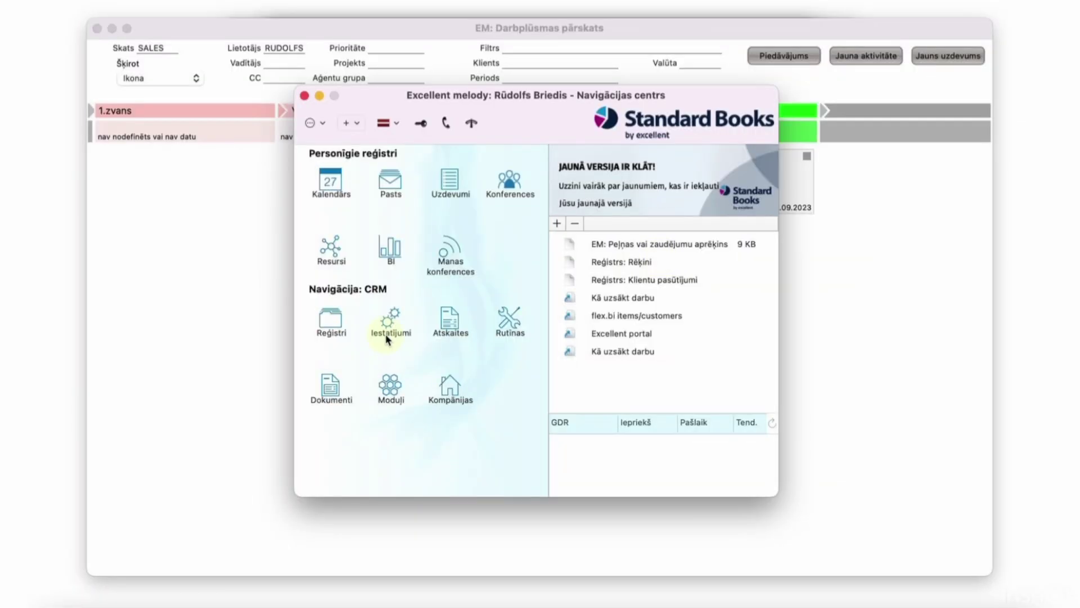
- Open the I-NET sakari SIA contact card from the CRM contacts register
left_click(390, 387)
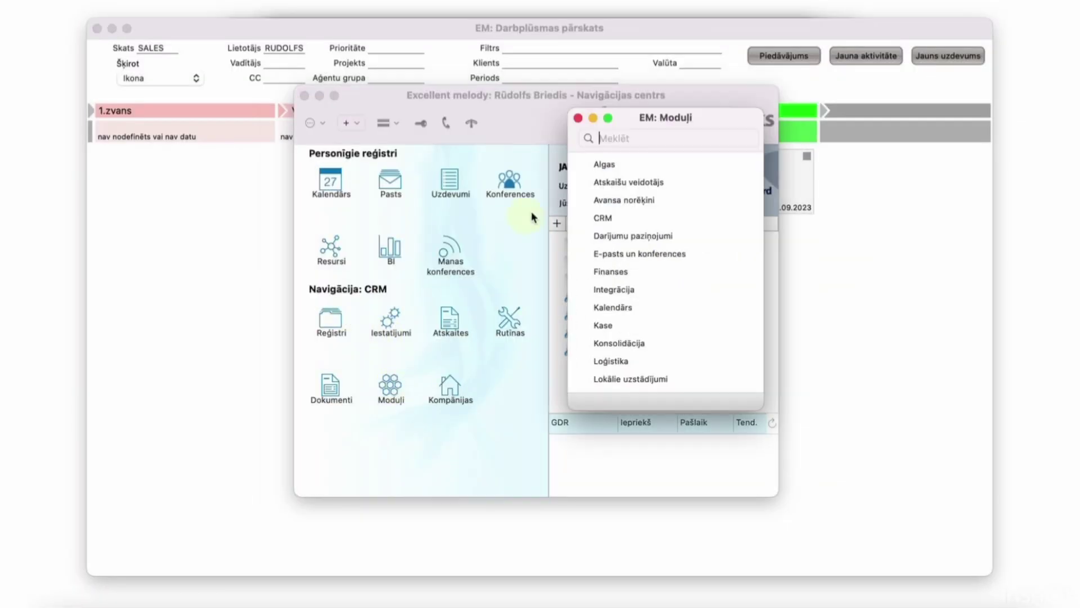
key("Escape")
left_click(332, 321)
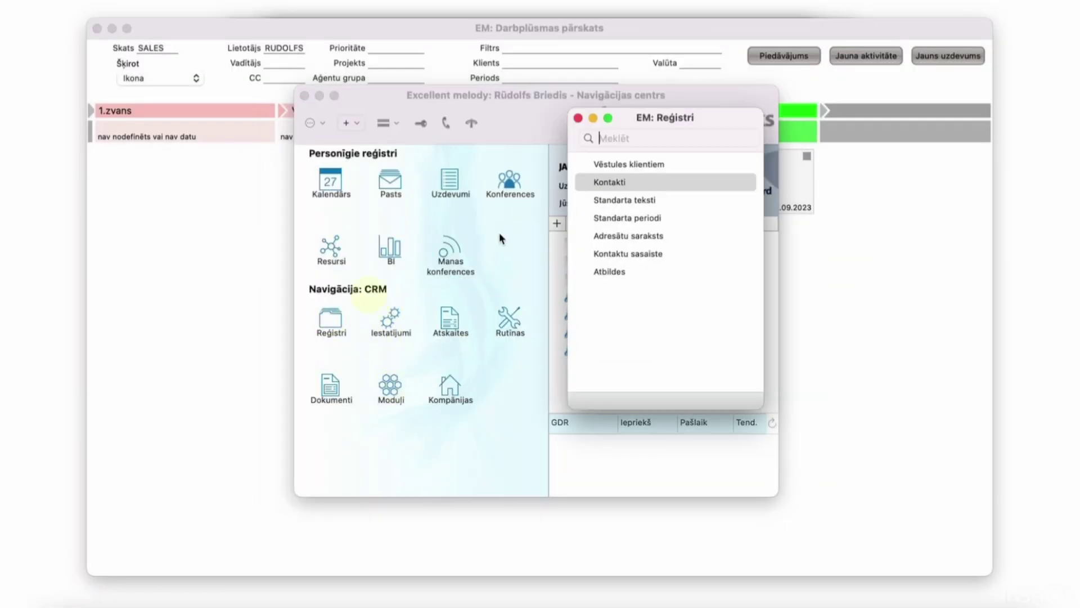
double_click(634, 183)
double_click(437, 122)
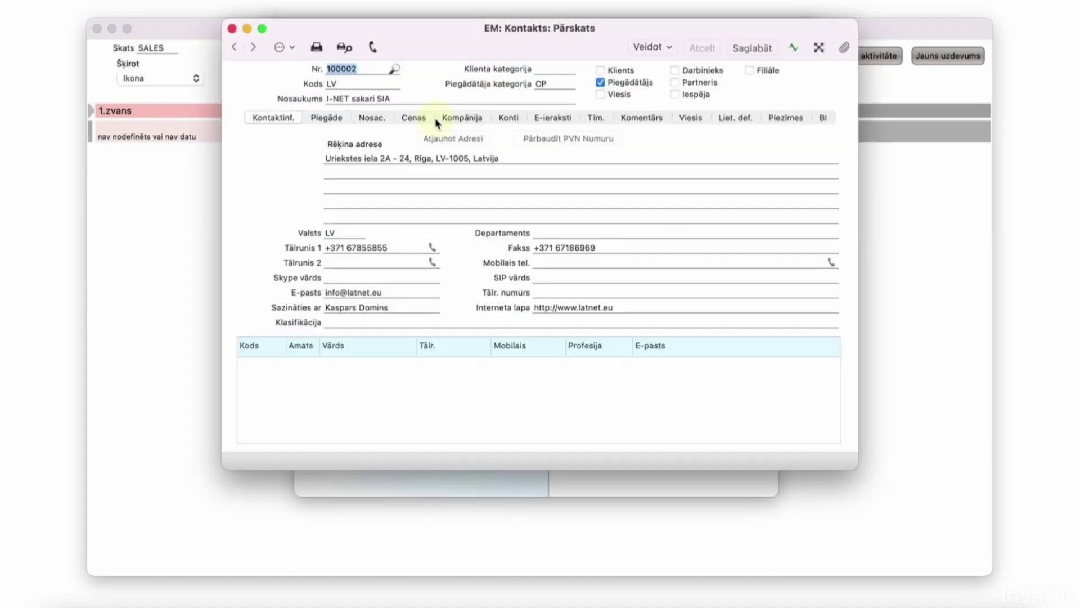
- Create a SAL activity for I-NET sakari SIA with the text "jāsinās par ajuno produktu", assign it to user OK and save it
key("super+shift+a")
key("Tab")
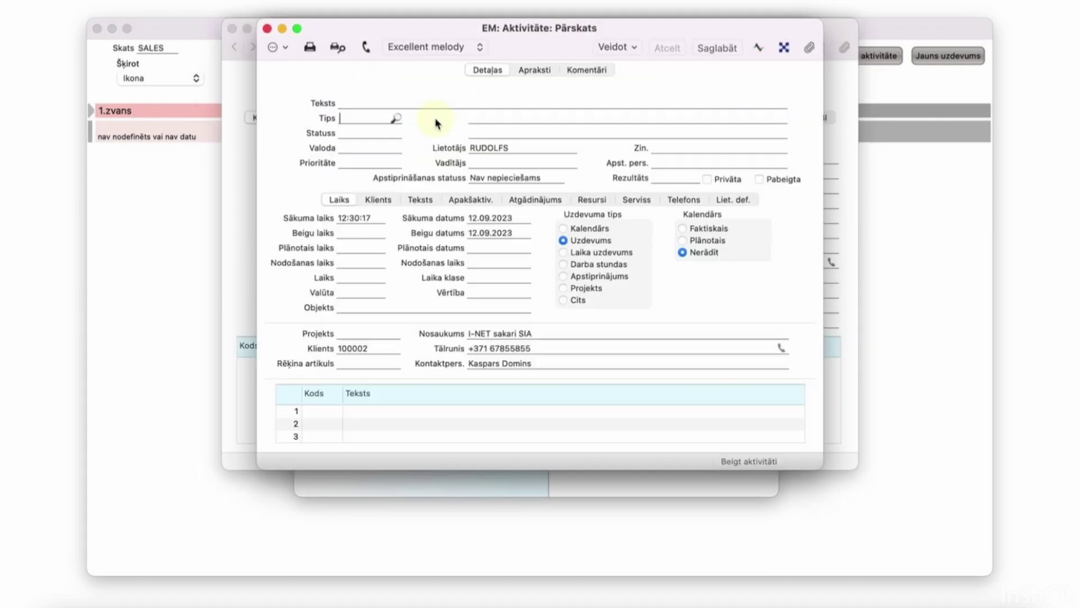
type("SAL")
left_click(397, 103)
type("jāsin")
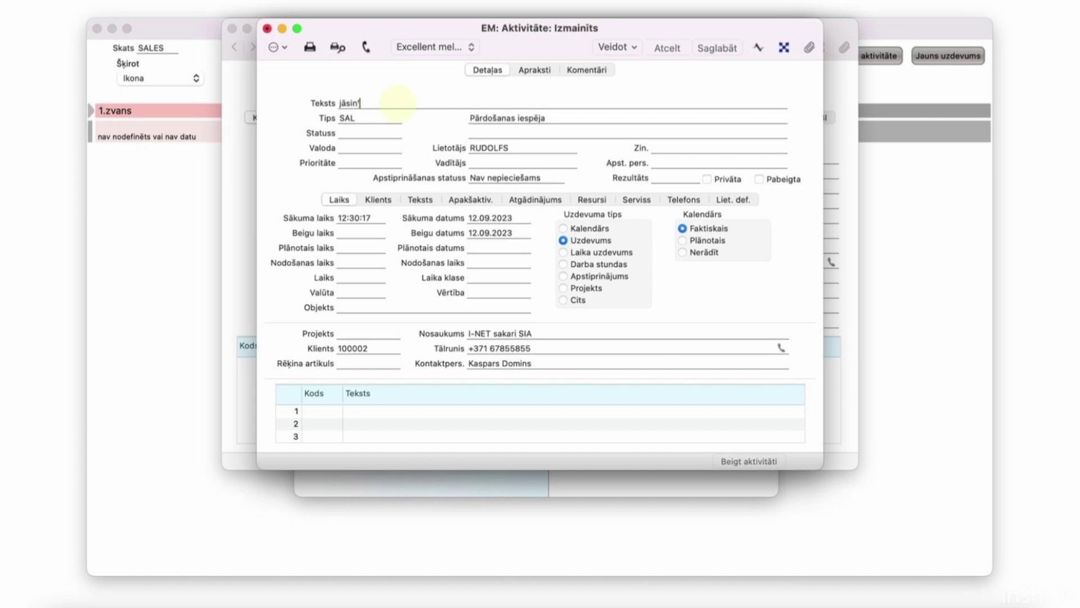
type("ās par ajuno produktu")
left_click(504, 148)
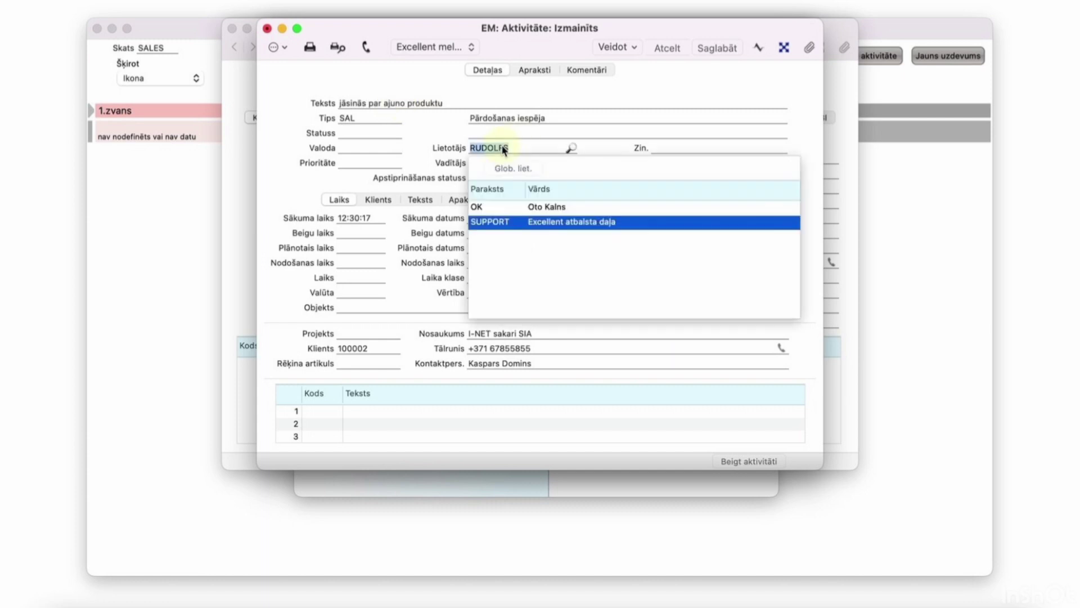
type("OK")
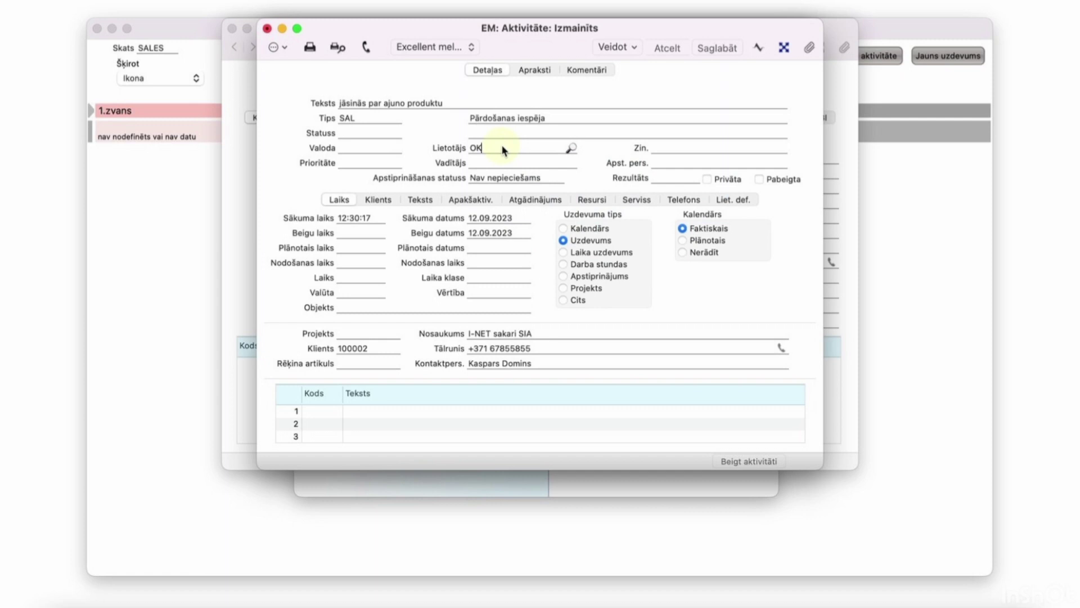
left_click(717, 48)
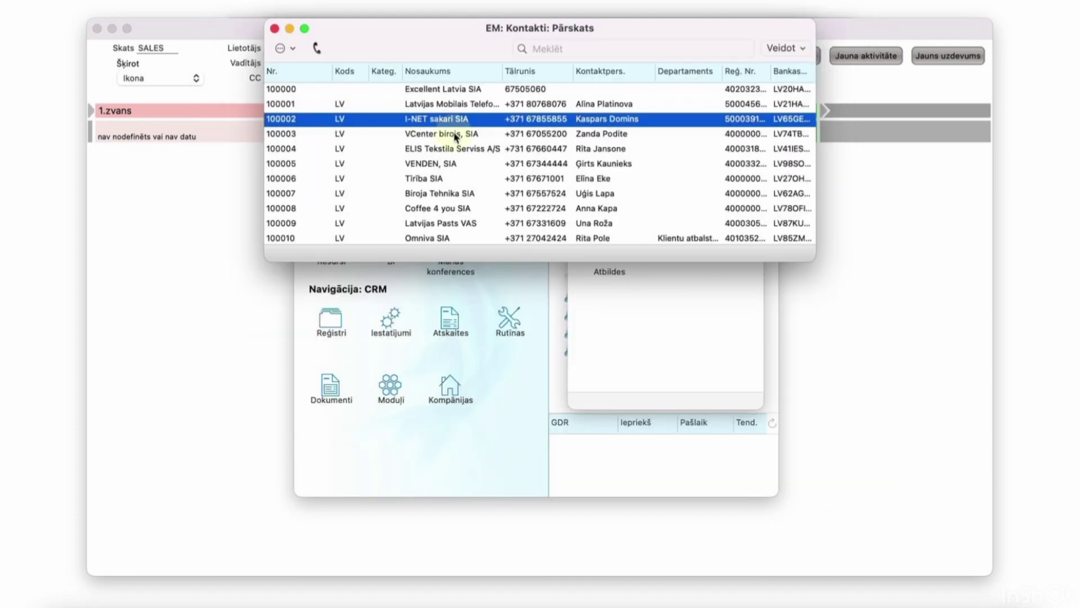
- Create and save an activity of type SAL from the VENDEN, SIA contact card, and return to the contact list
double_click(435, 156)
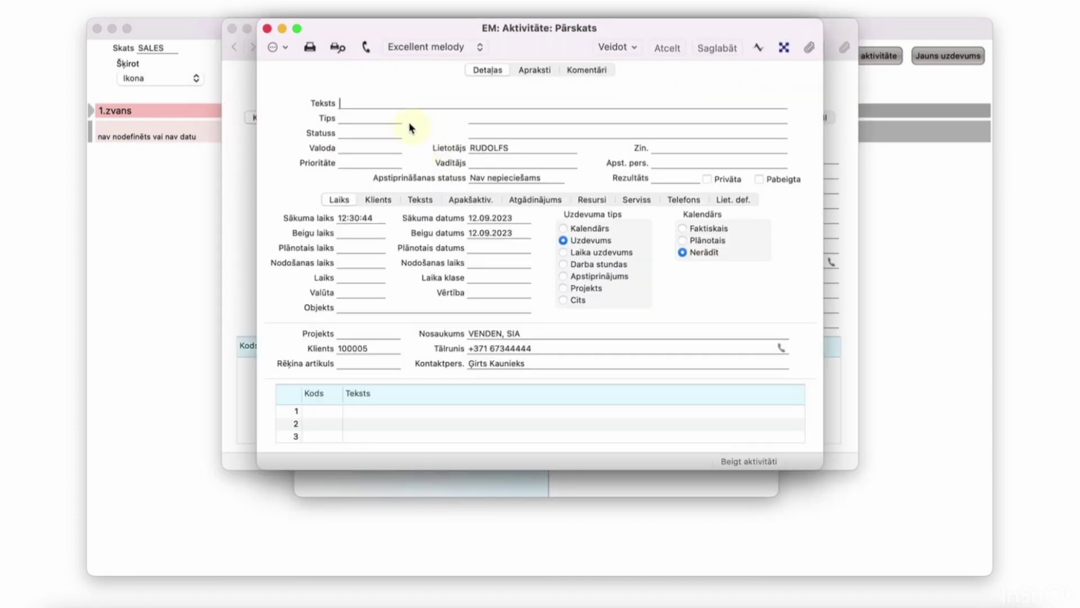
key("Tab")
left_click(408, 122)
type("SAL")
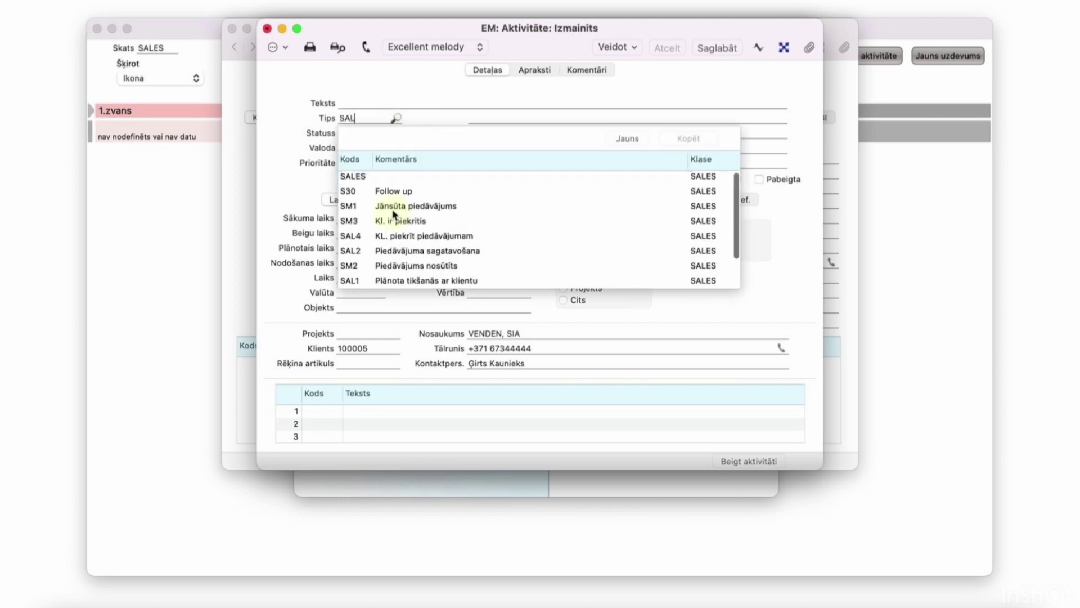
key("Tab")
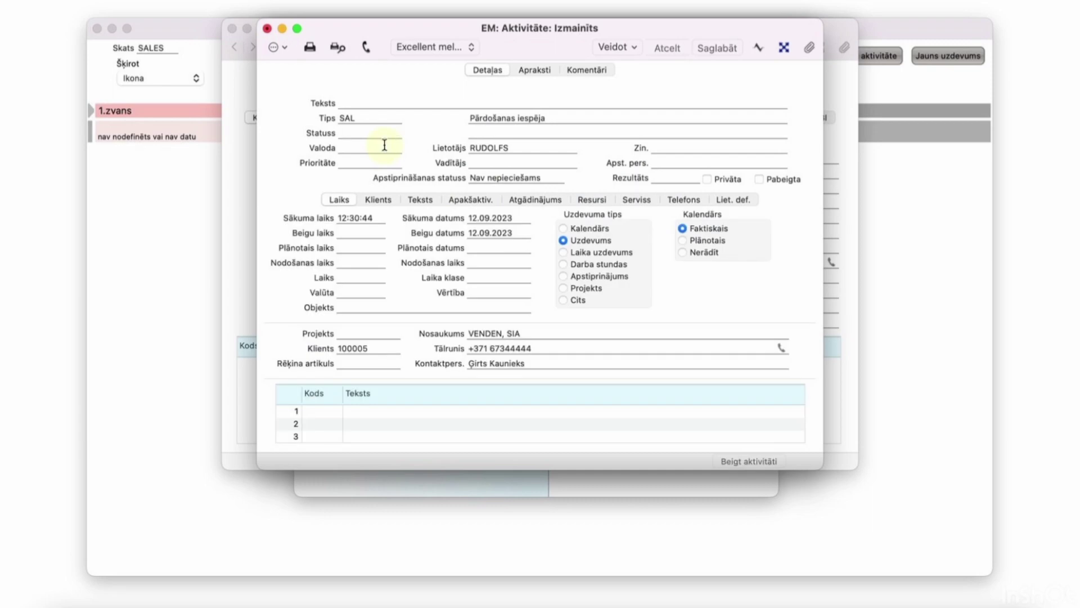
key("super+s")
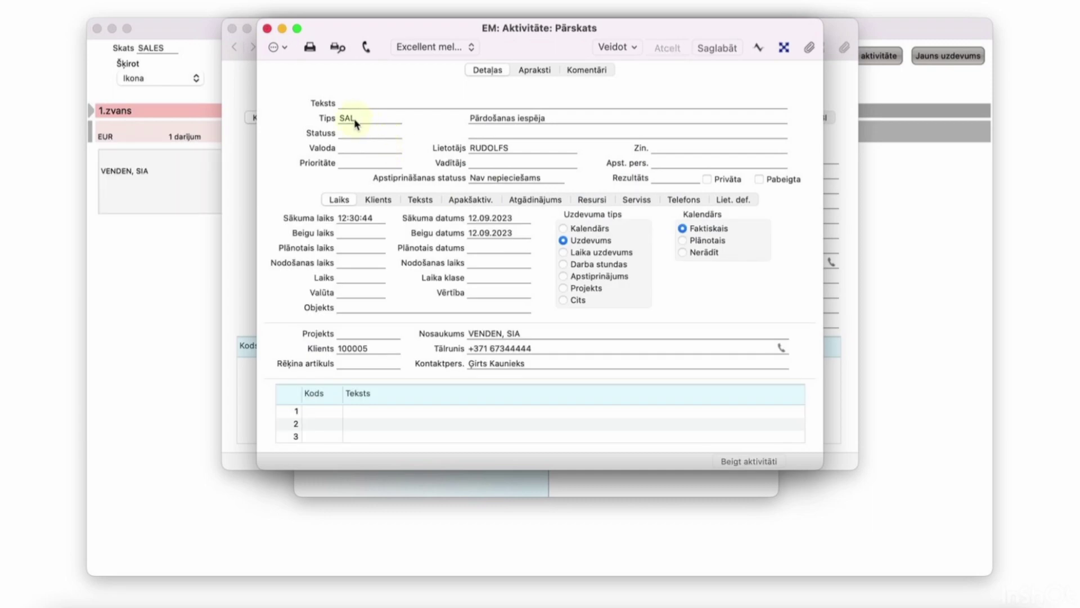
key("super+w")
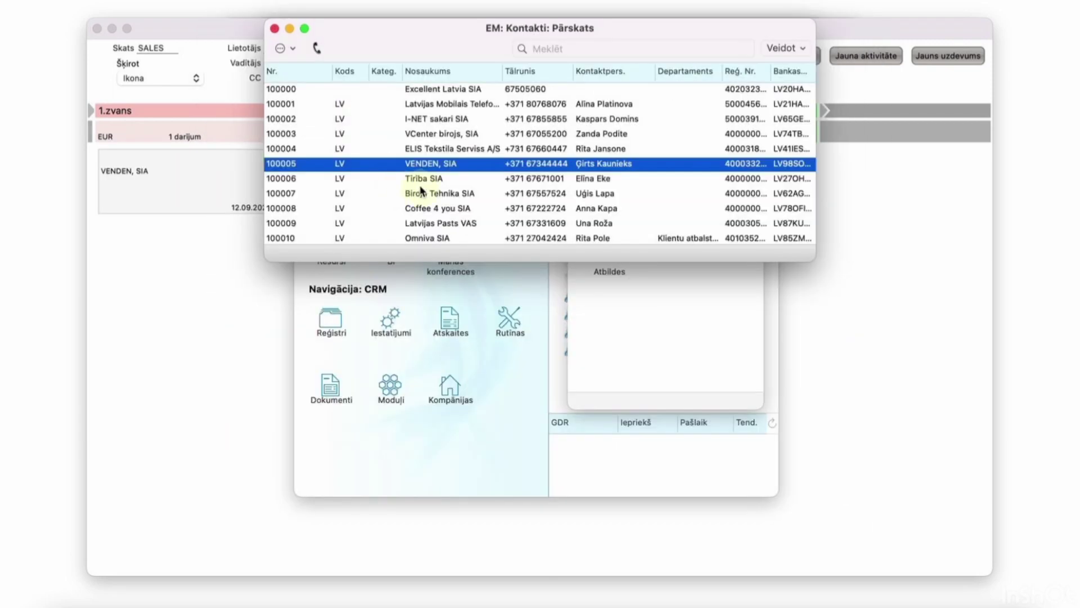
- Create and save an activity of type SAL from the Biroja Tehnika SIA contact card, and return to the contact list
double_click(420, 194)
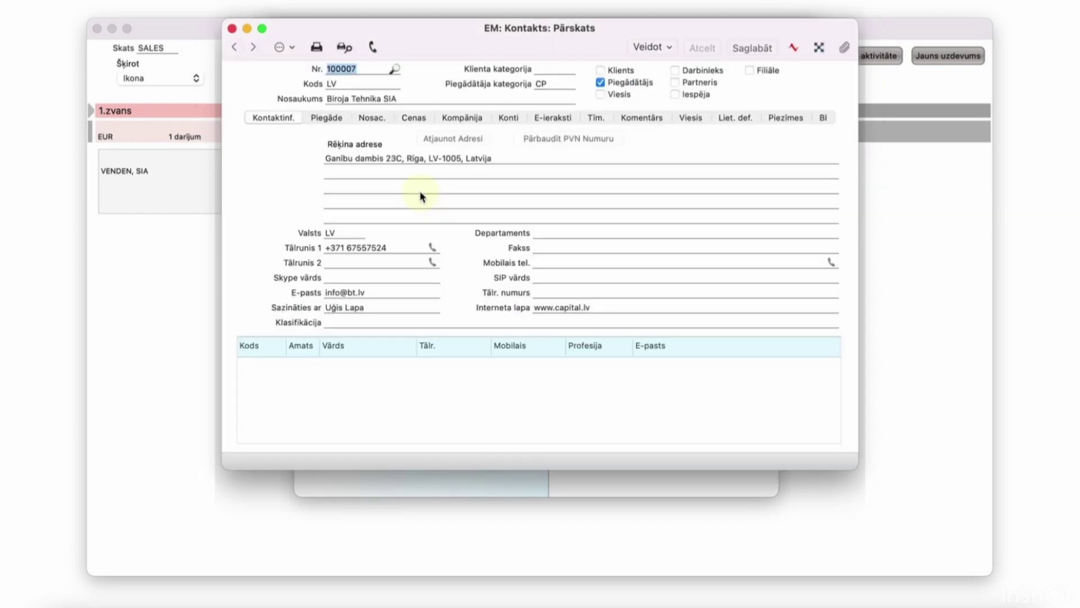
key("super+shift+a")
left_click(352, 120)
type("SAL")
key("Tab")
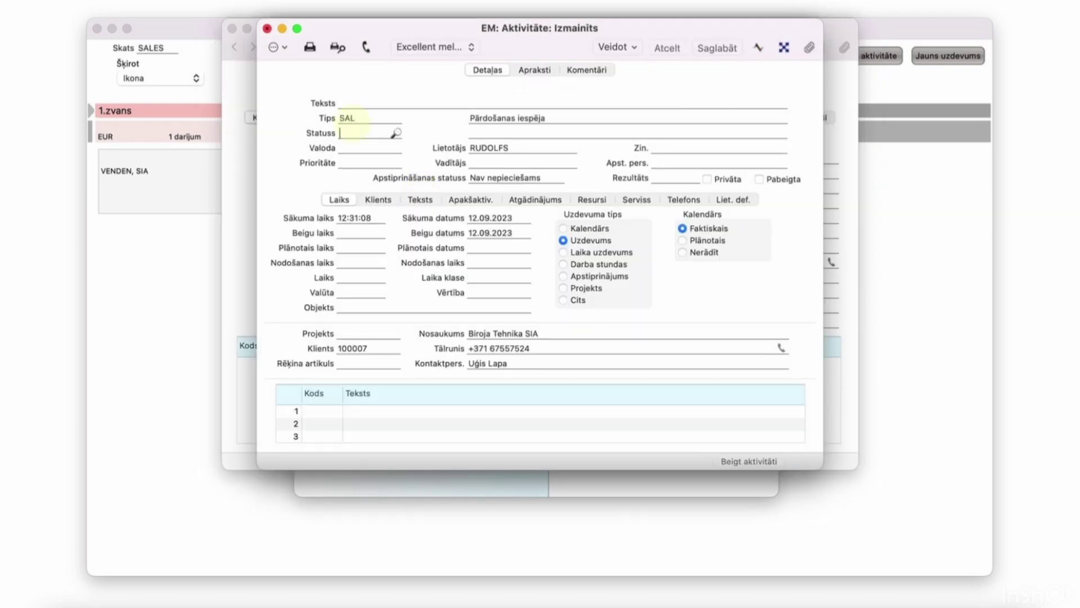
key("super+s")
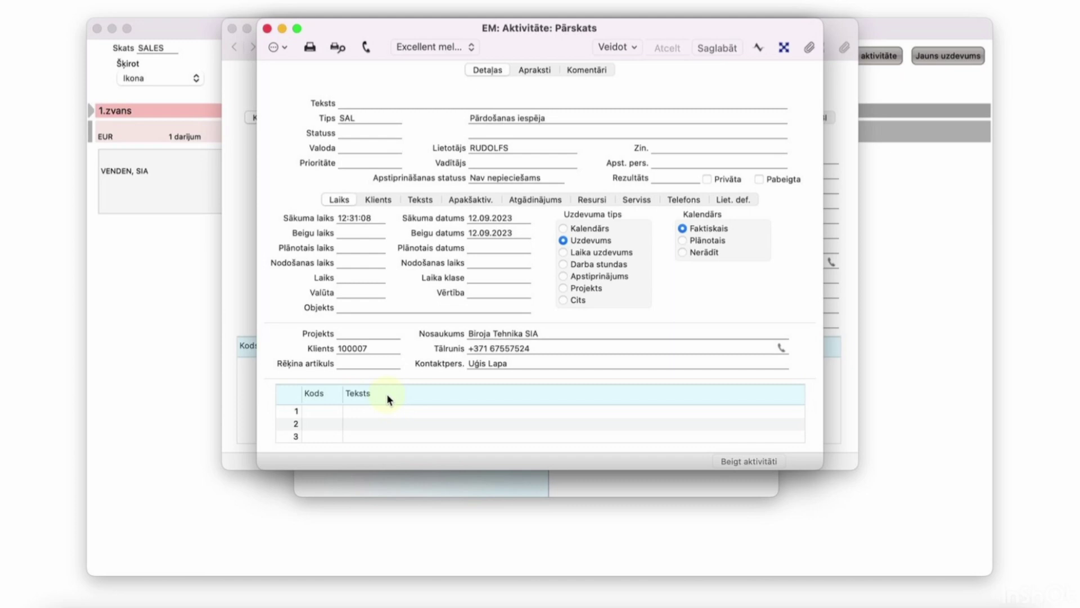
key("super+w")
key("super+w")
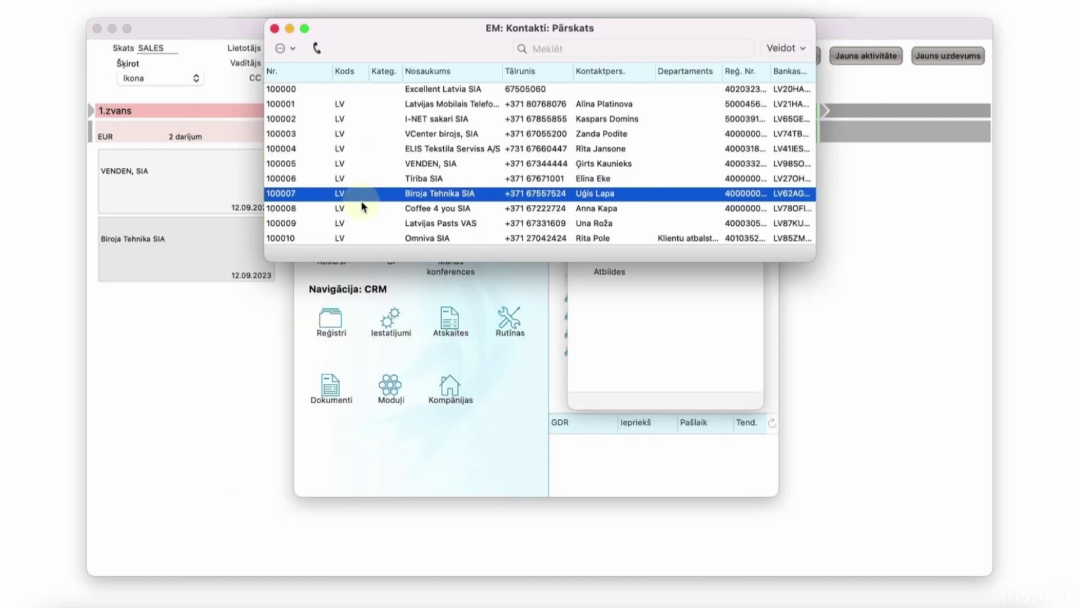
- Create a SAL activity from the Latvijas Pasts VAS contact card, assign it to user OK, save it and return to the workflow board
double_click(417, 221)
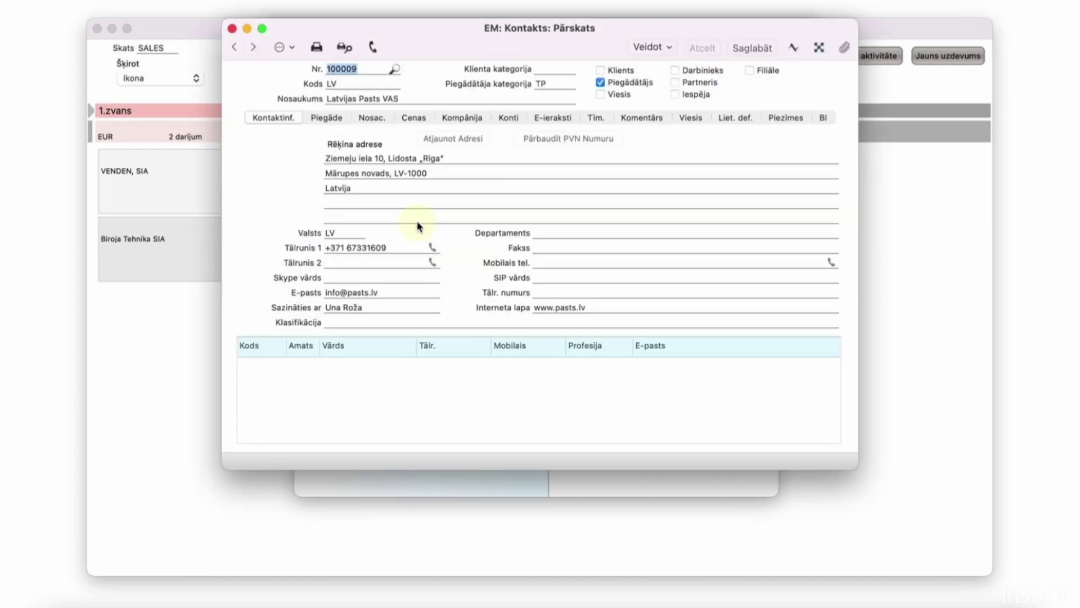
key("super+shift+a")
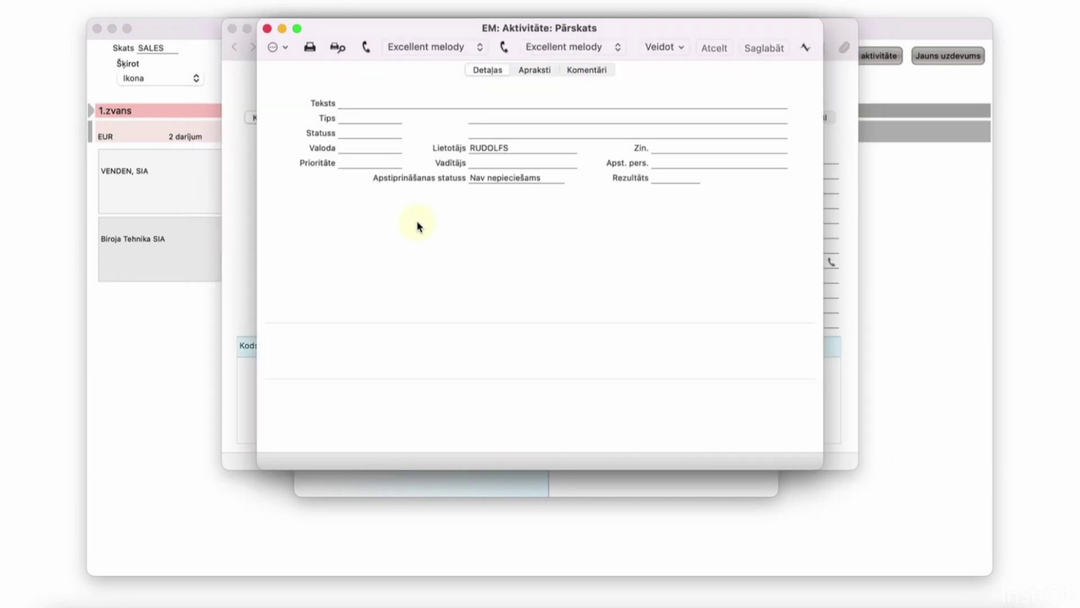
key("Tab")
type("SAL")
key("super+s")
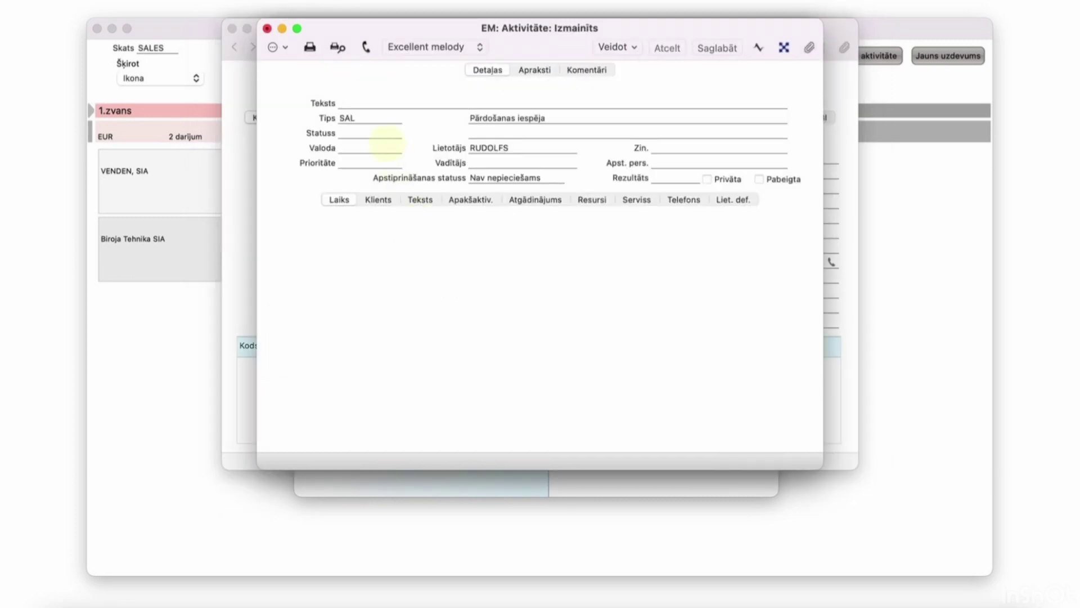
double_click(494, 148)
key("Up")
key("Return")
key("super+s")
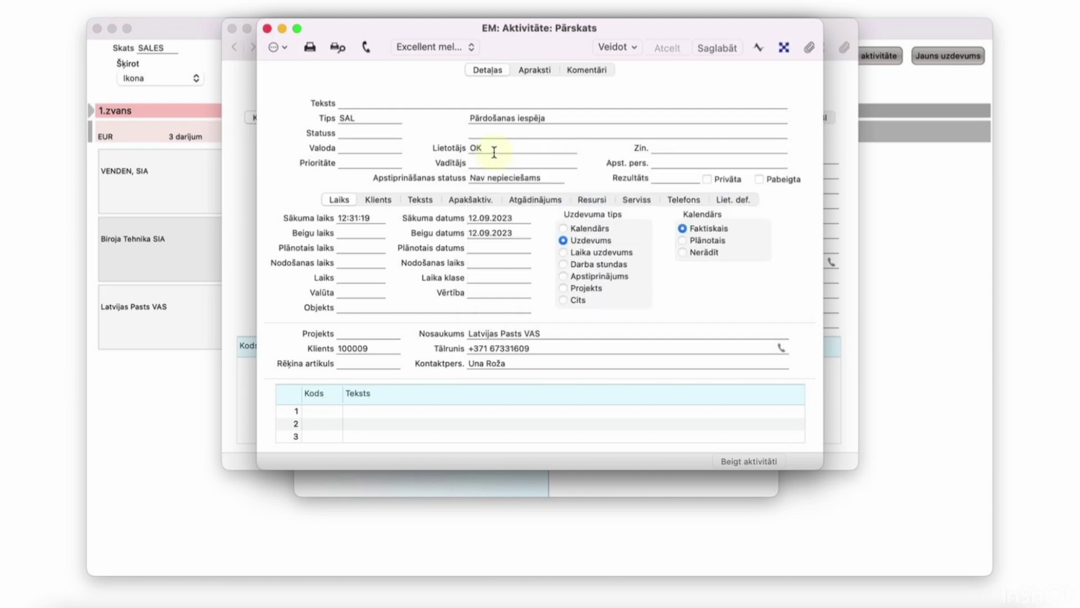
key("Escape")
key("Escape")
key("Escape")
key("Escape")
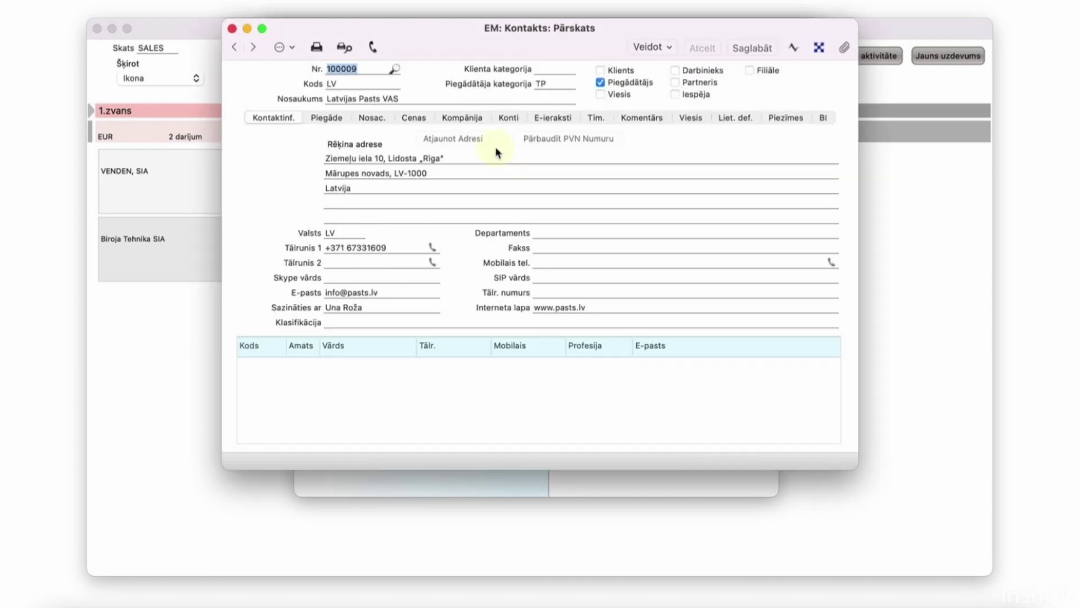
- Move the VENDEN, SIA card to Vizīte and set the Biroja Tehnika SIA activity's start date to 15.09.2023
left_click_drag(195, 176, 346, 180)
double_click(180, 195)
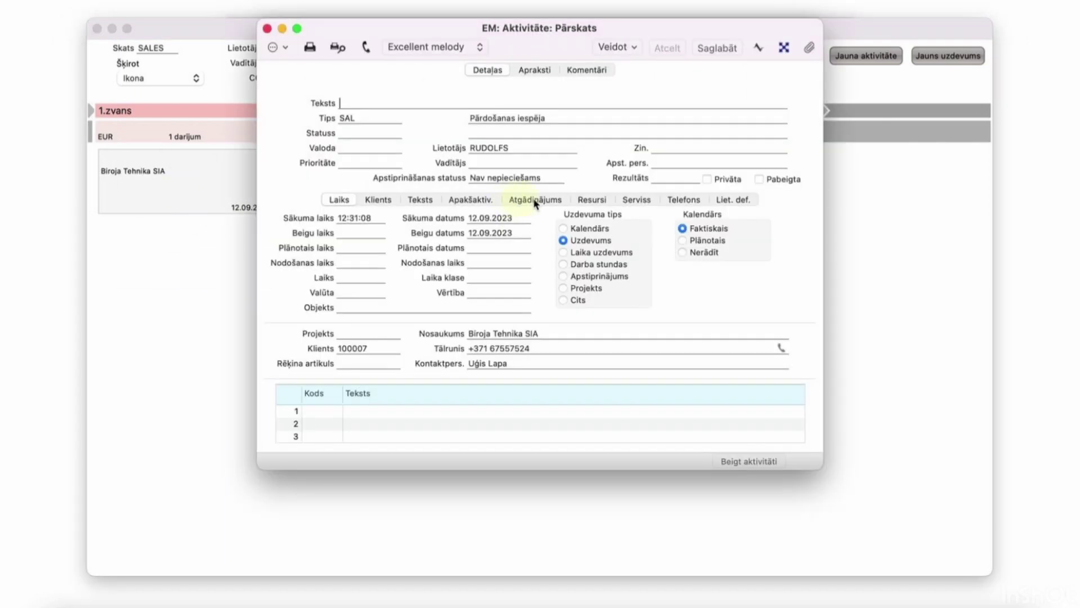
left_click(493, 220)
type("15")
key("Return")
key("shift+Return")
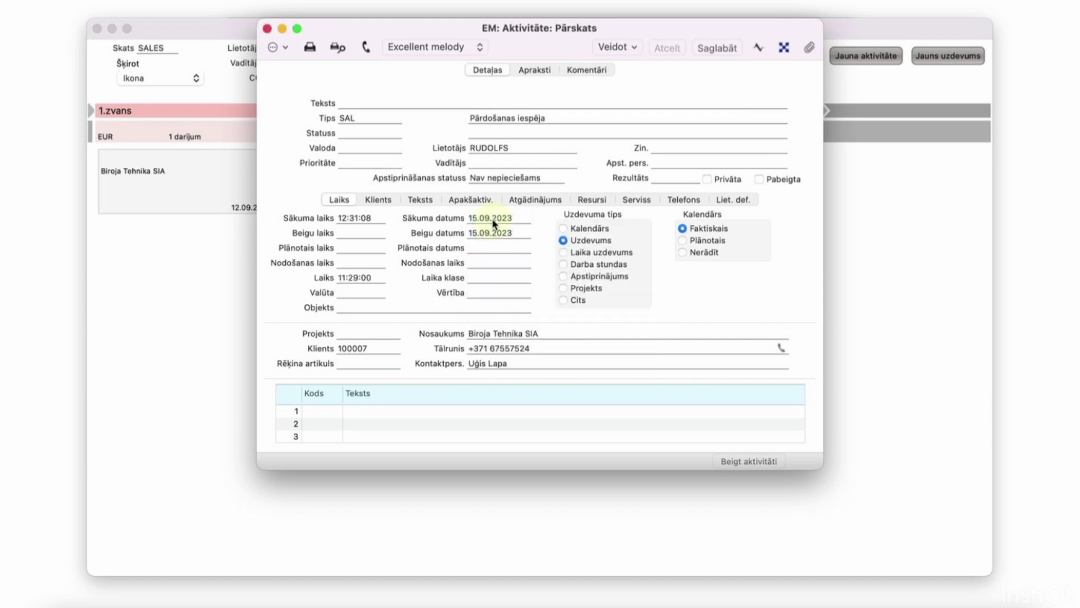
key("super+w")
- Move the Biroja Tehnika SIA card to Piedāvājums and on to Noslēgts darījums, and clear the board's user filter
left_click_drag(182, 171, 543, 180)
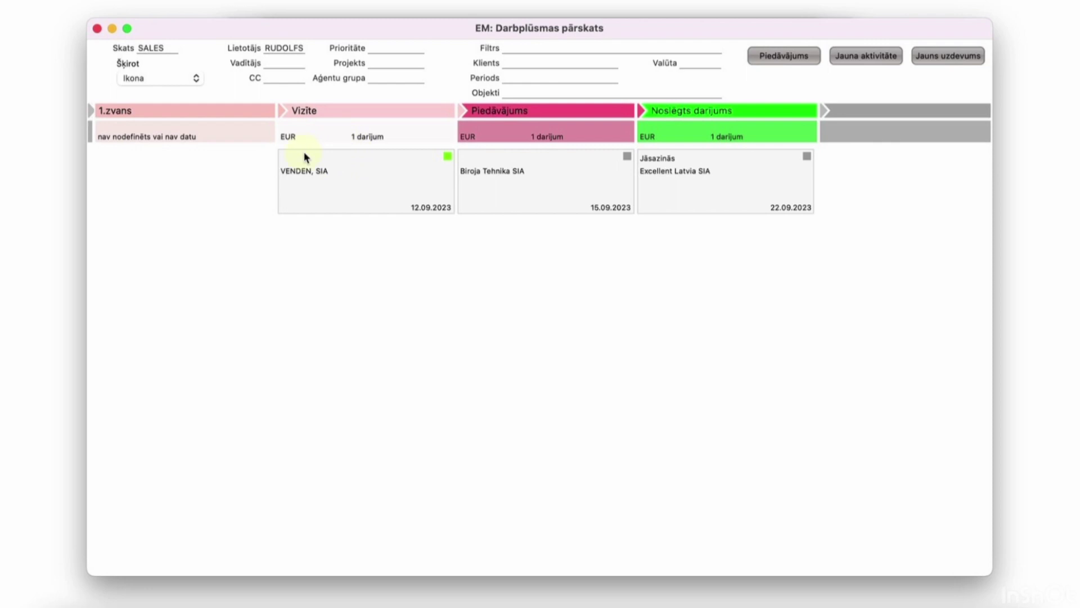
left_click_drag(533, 197, 714, 253)
left_click(274, 52)
key("BackSpace")
key("Tab")
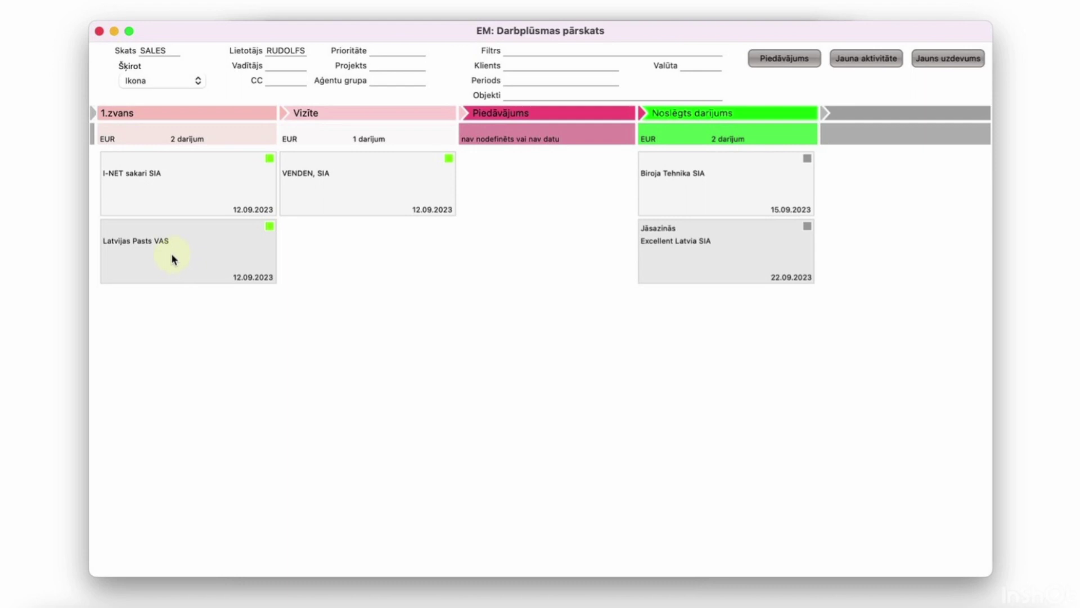
- Move the Latvijas Pasts VAS card from 1.zvans through Piedāvājums and Noslēgts darījums, and place it in Vizīte
left_click_drag(173, 259, 520, 188)
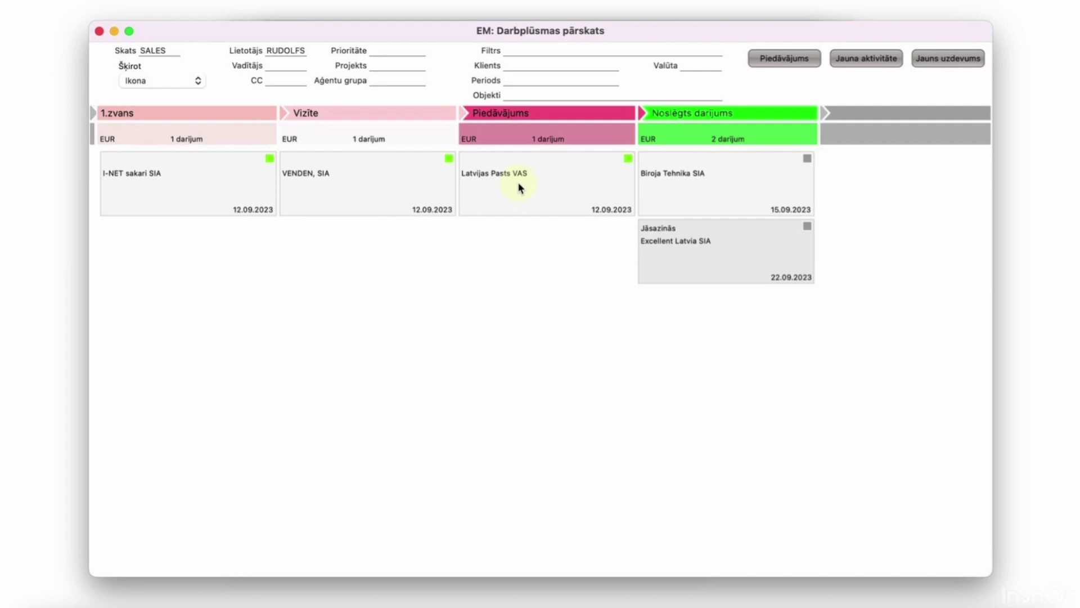
left_click_drag(520, 188, 702, 213)
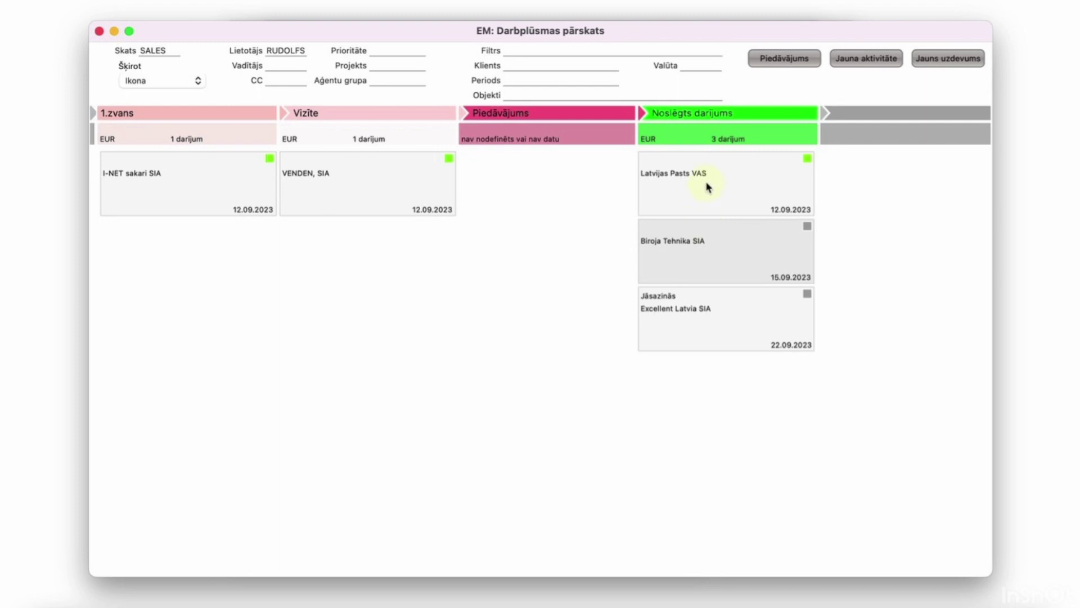
left_click_drag(708, 188, 343, 261)
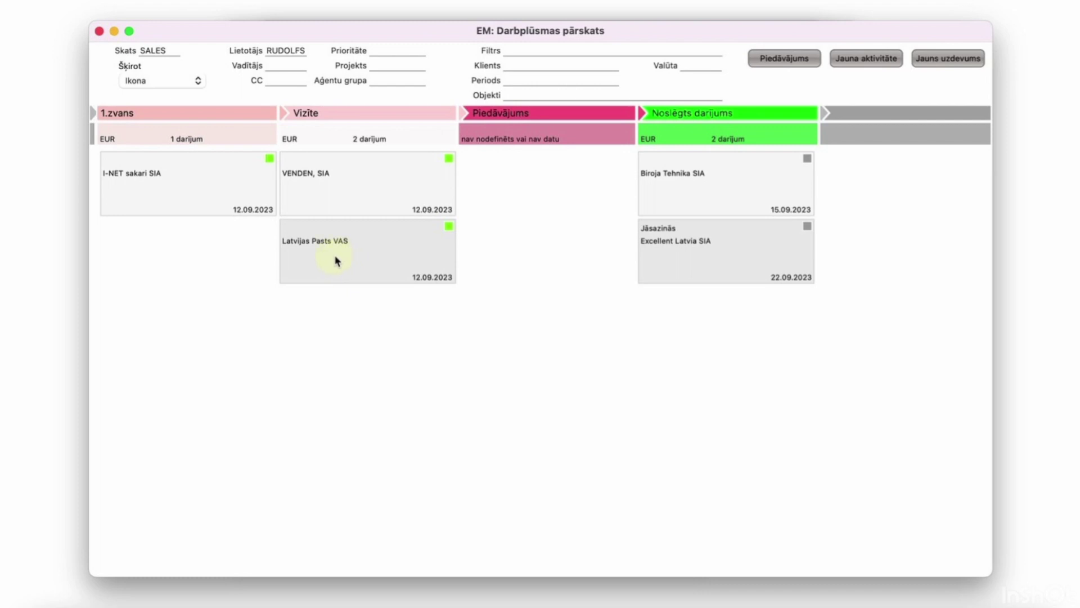
mouse_move(336, 260)
left_mouse_down()
mouse_move(152, 259)
mouse_move(363, 245)
mouse_move(349, 258)
left_mouse_up()
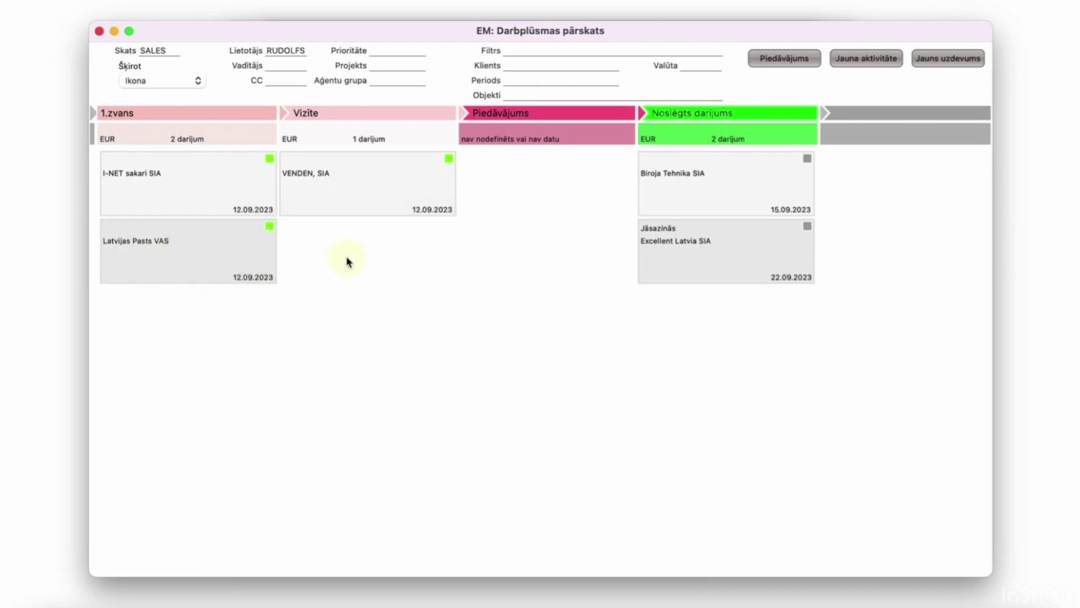
- Switch the workflow overview from the SALES view to the KAMP view
left_click(164, 54)
key("BackSpace")
left_click(162, 51)
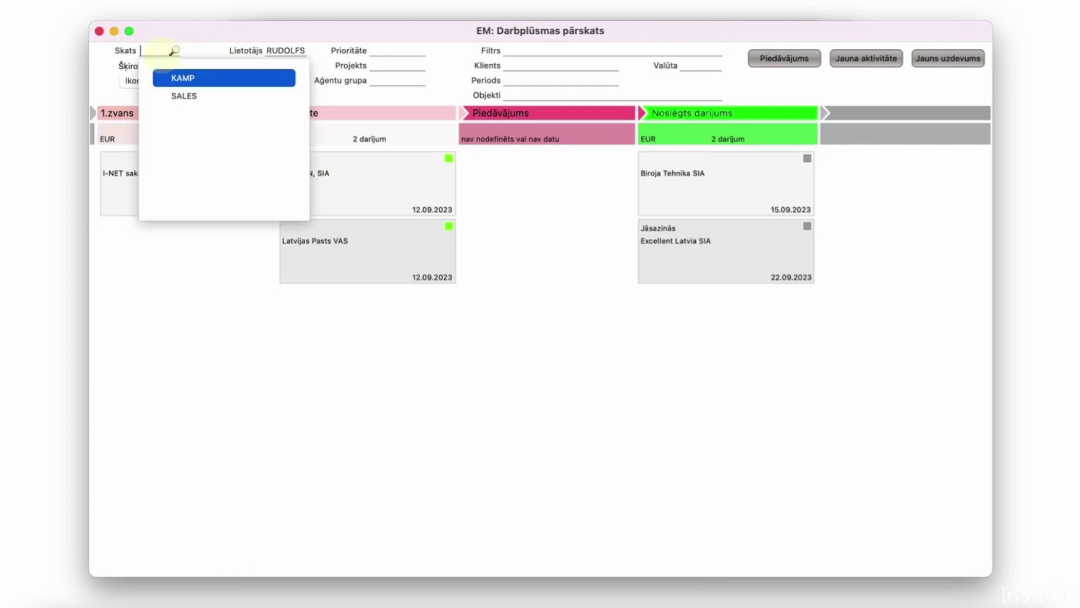
key("Return")
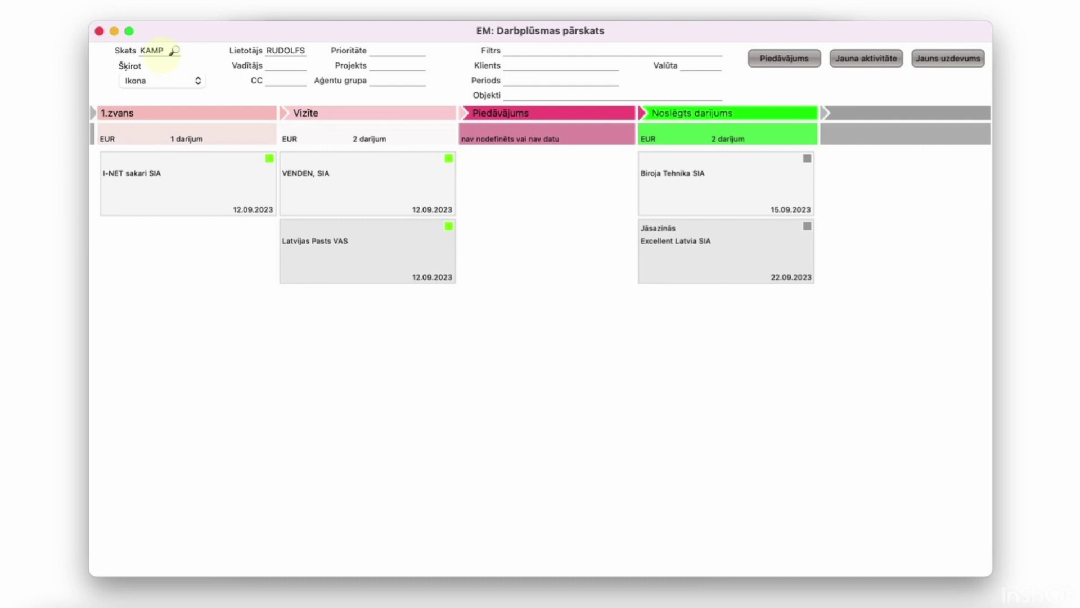
key("Tab")
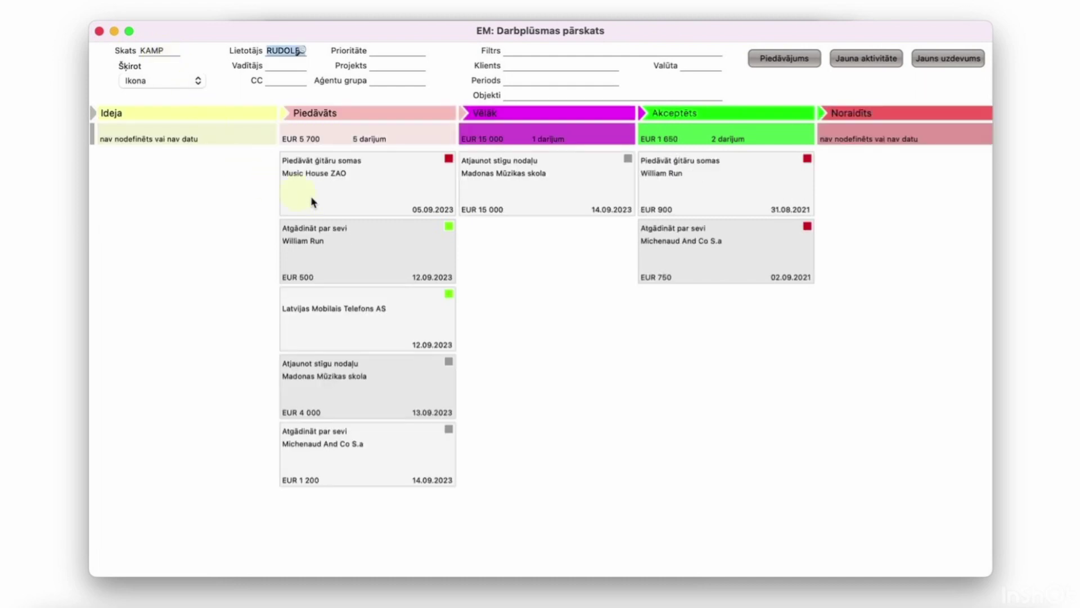
- Check the activity type and status of one card each from the Piedāvāts, Vēlāk and Akceptēts columns
double_click(339, 248)
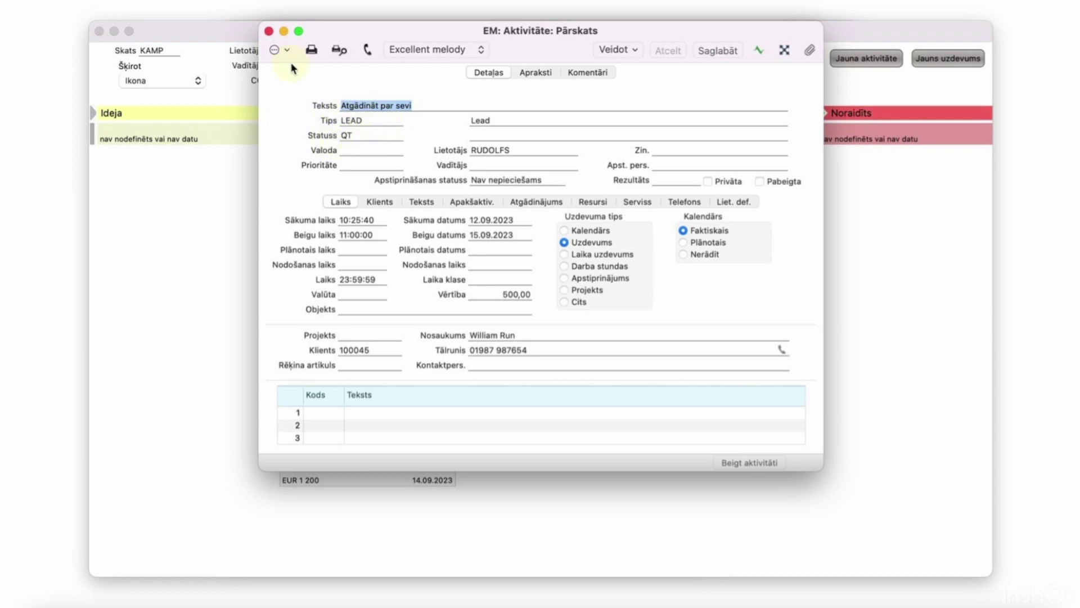
left_click(270, 31)
double_click(505, 181)
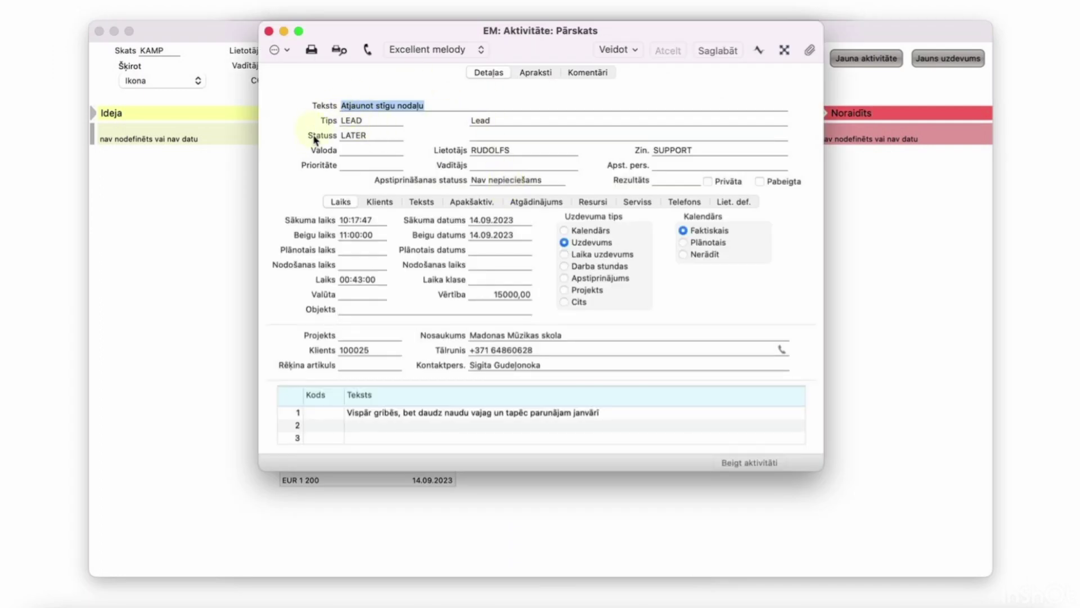
key("Escape")
double_click(701, 168)
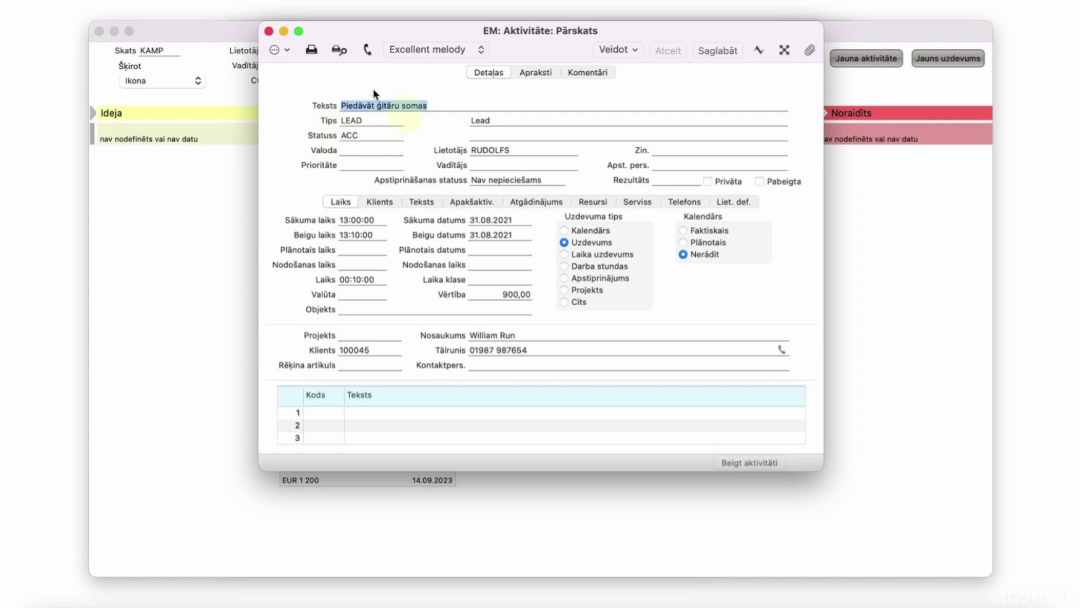
left_click(269, 31)
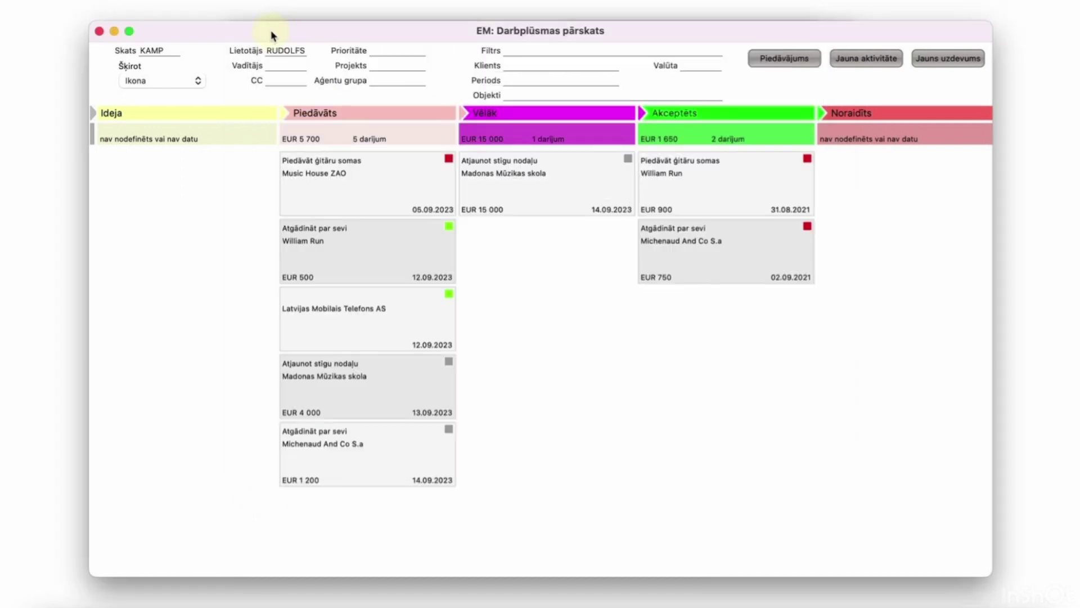
- Move the Latvijas Mobilais Telefons AS card to Vēlāk by setting its activity status to LATER, and save the activity
left_click_drag(378, 301, 543, 239)
left_click_drag(363, 310, 535, 243)
double_click(389, 299)
left_click(356, 136)
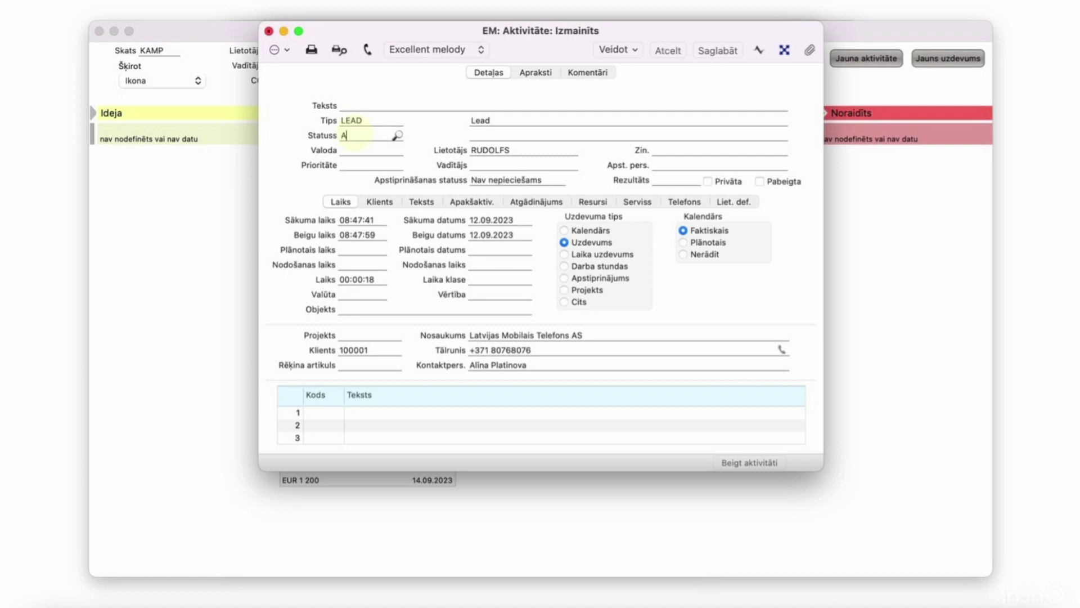
key("BackSpace")
type("LATER")
key("super+s")
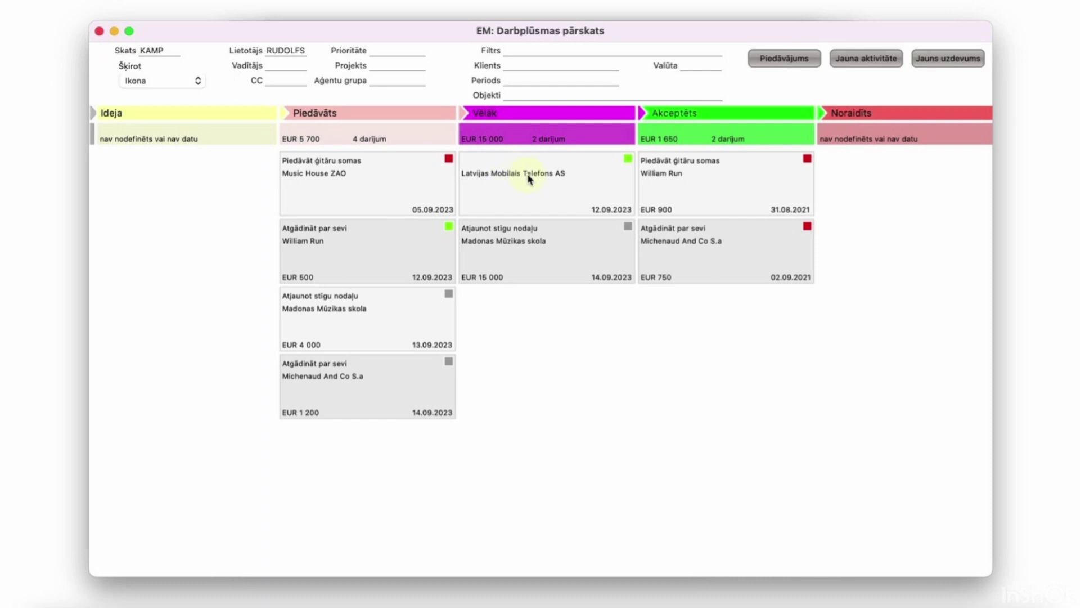
- Review the filters of the KAMP and SALES columns in the company workflow settings, and return to the workflow board
key("super+grave")
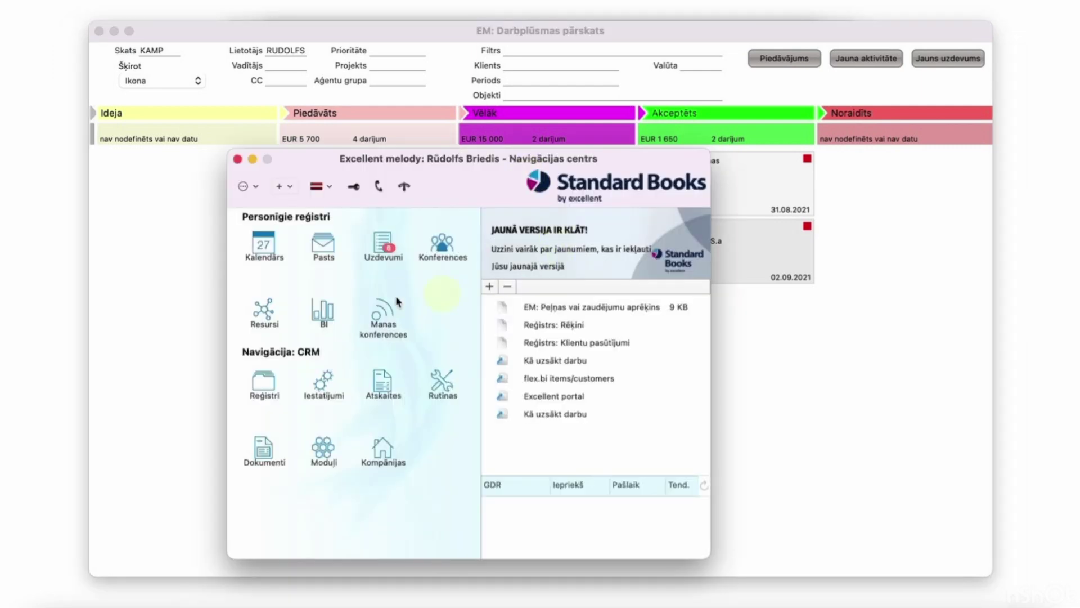
left_click(329, 384)
type("kom")
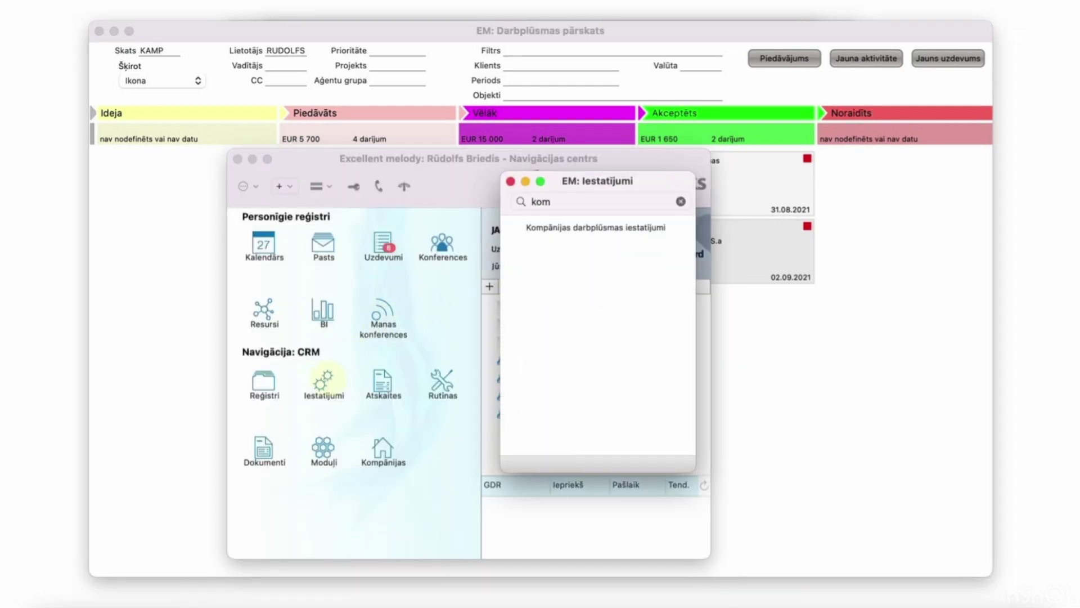
key("Down")
key("Return")
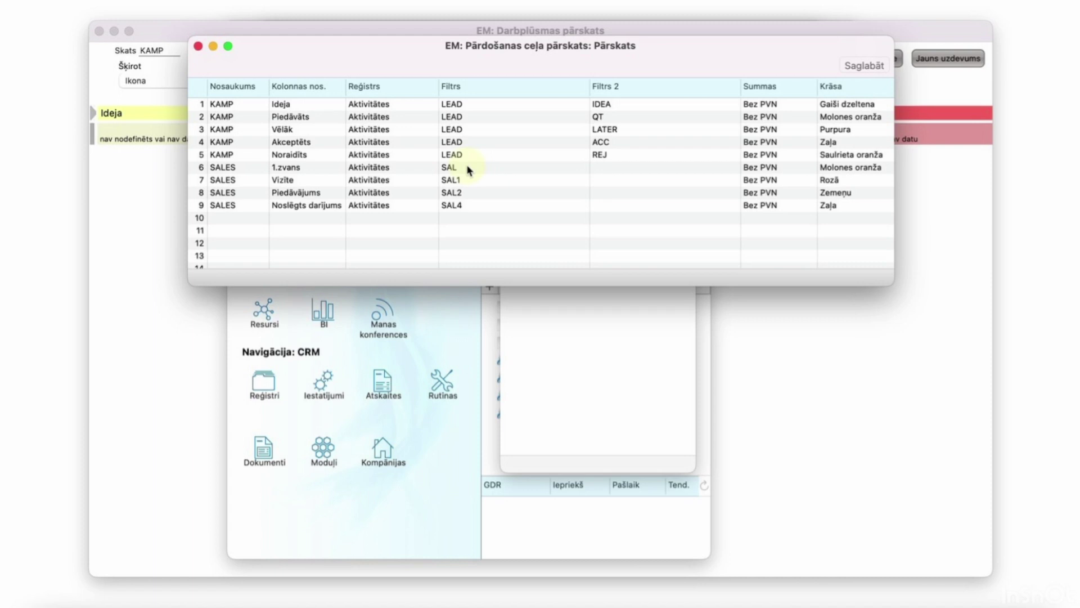
key("super+w")
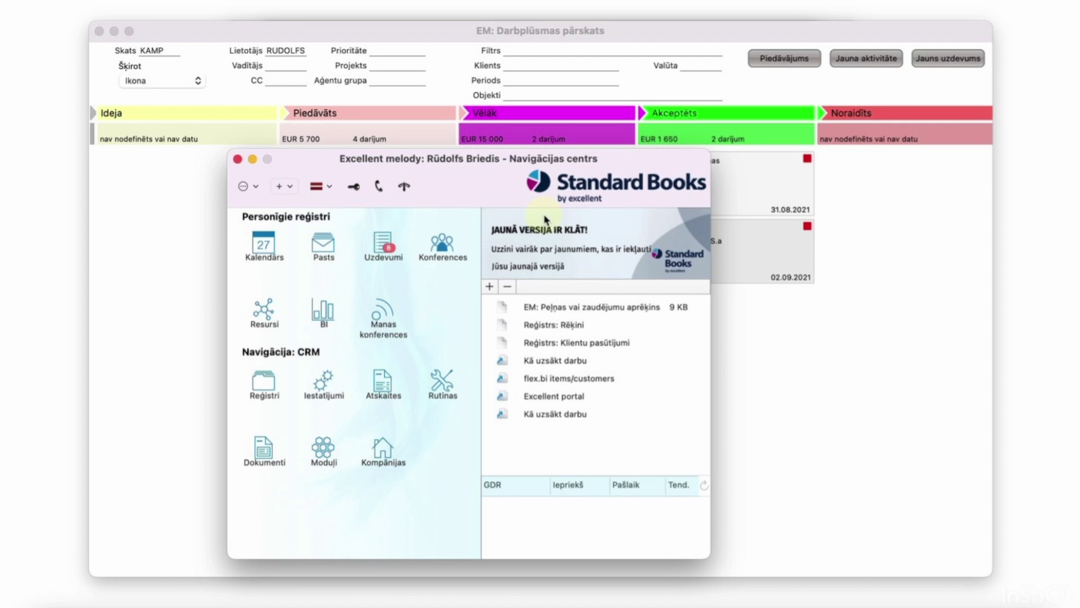
left_click(826, 344)
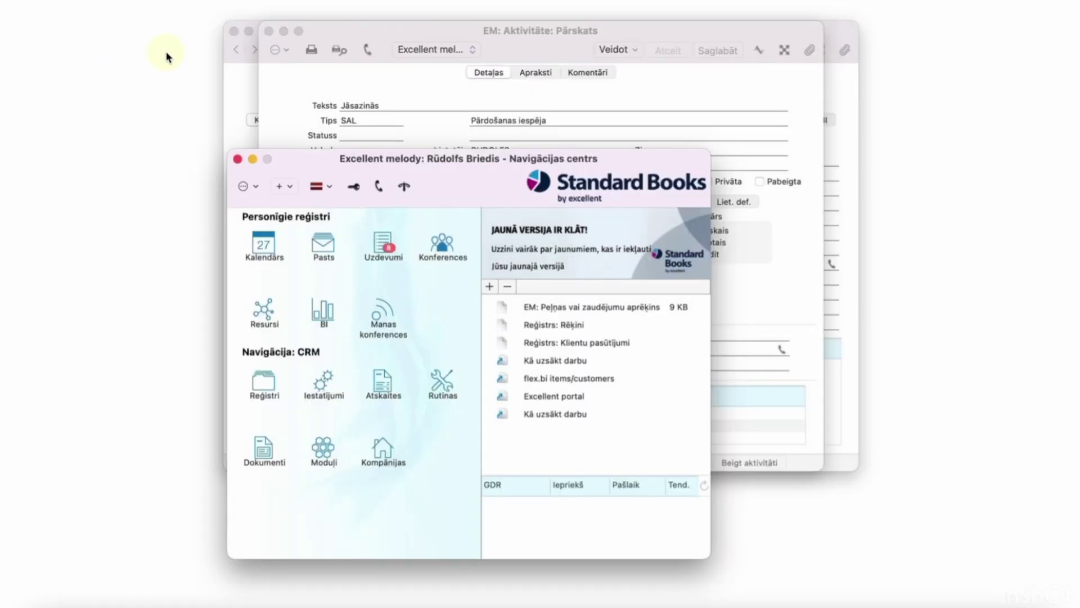
- In the company workflow settings, set the register of the SALES column Piedāvājums to Piedāvājumi and close the settings
double_click(325, 381)
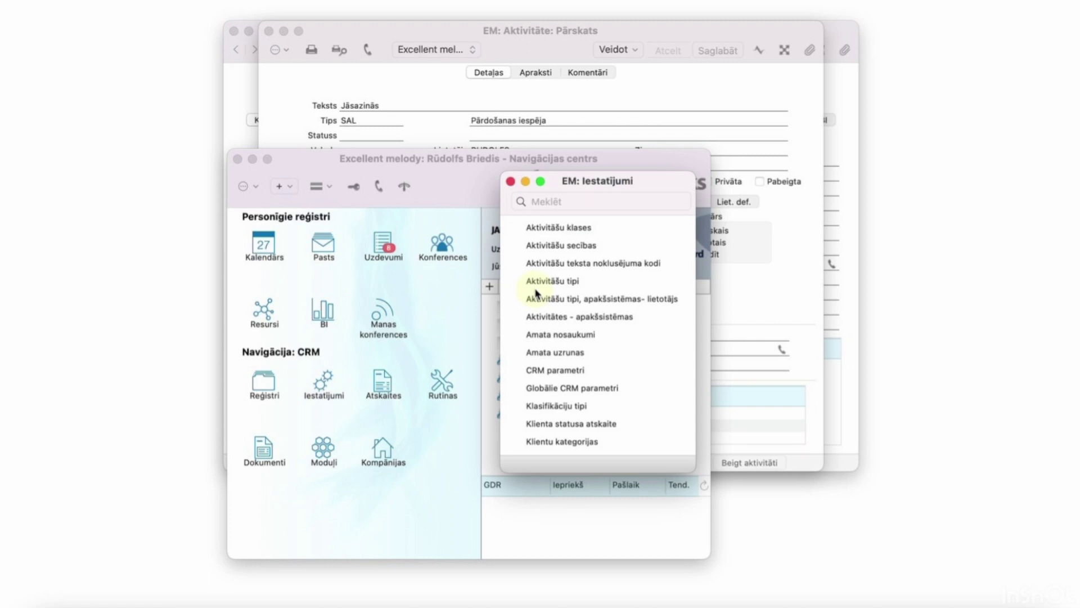
type("kom")
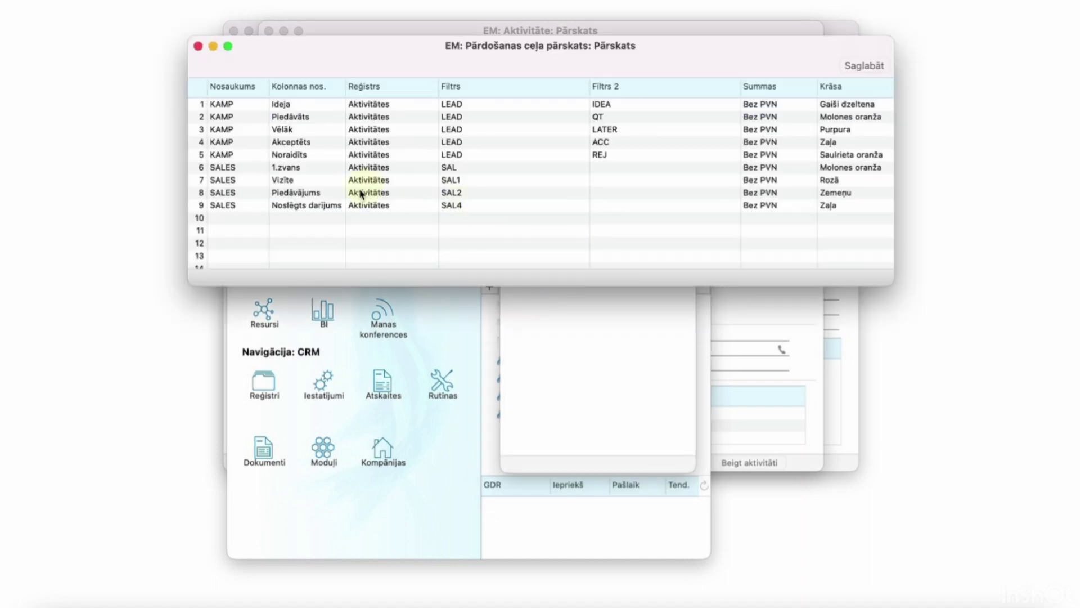
double_click(360, 193)
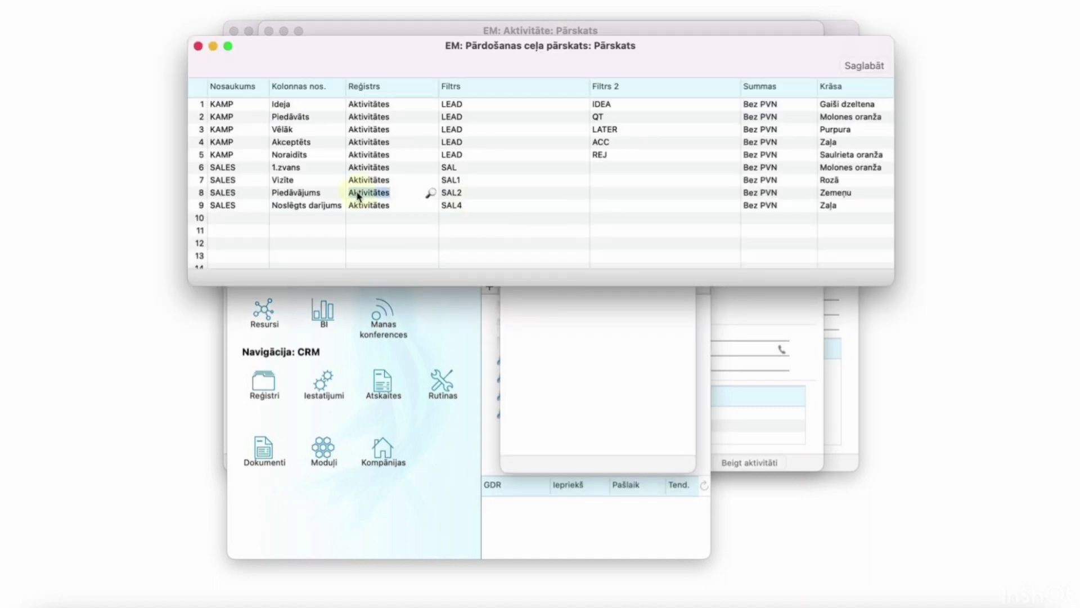
left_click(358, 196)
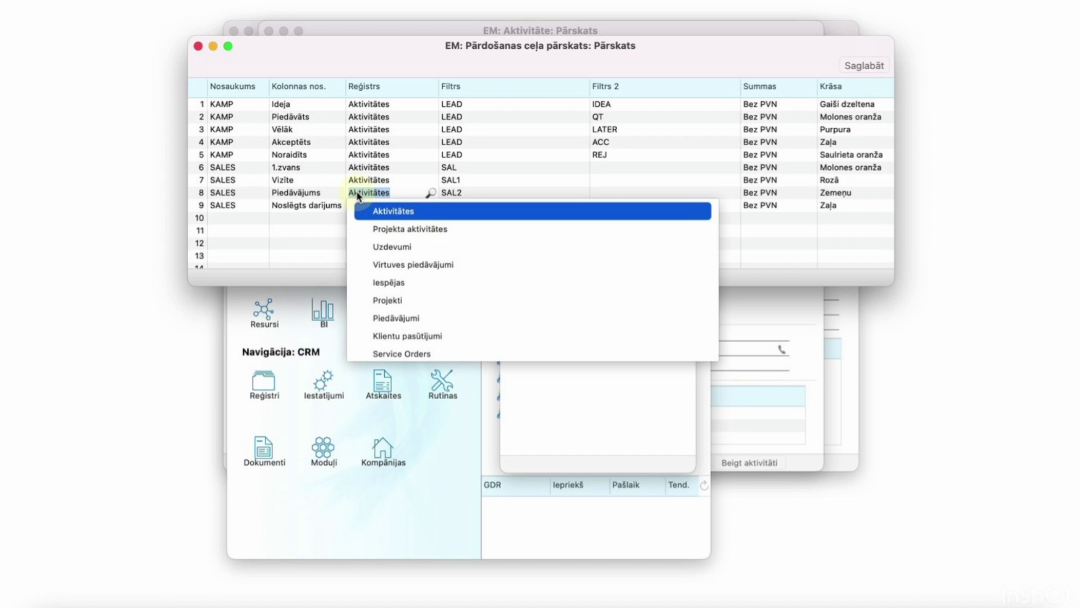
key("Down")
key("Down")
key("Down")
key("Down")
key("Down")
key("Down")
key("Return")
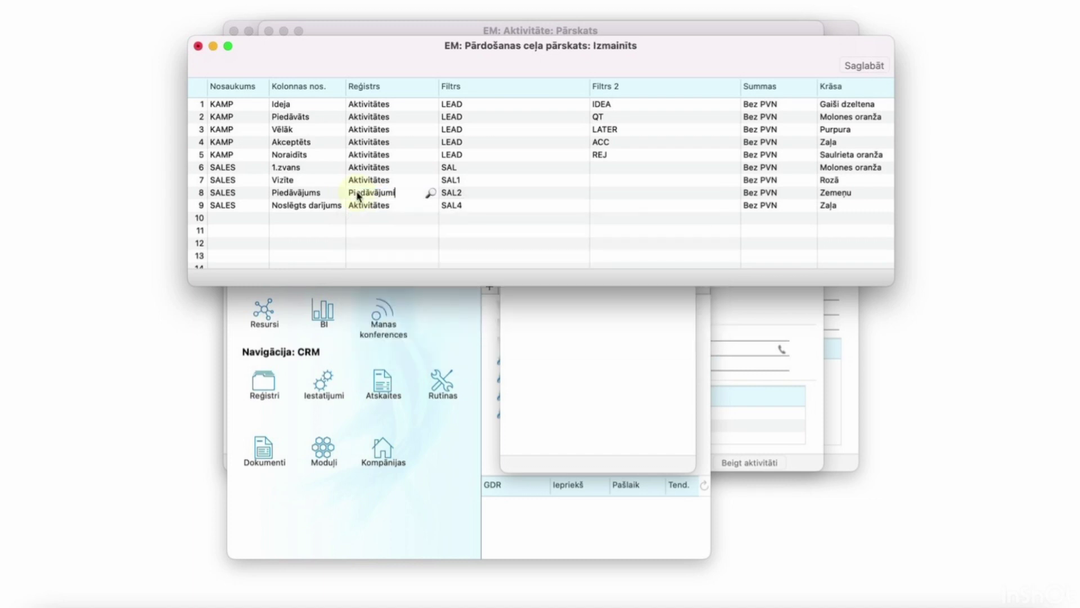
key("Escape")
key("Escape")
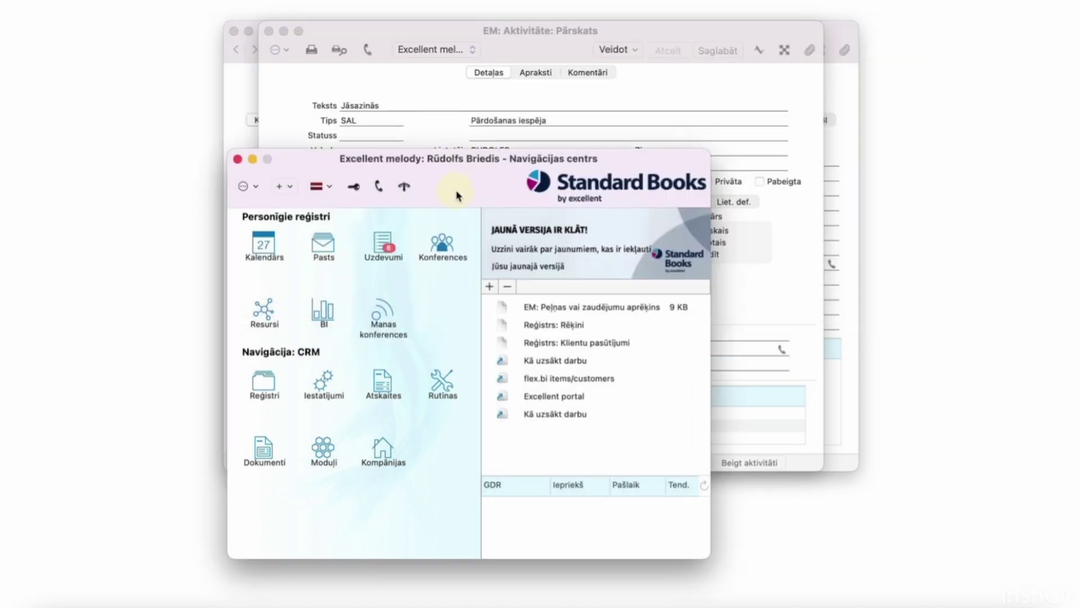
- Reopen the workflow overview in the SALES view and open the VENDEN, SIA quotation from the Piedāvājums column
left_click(404, 188)
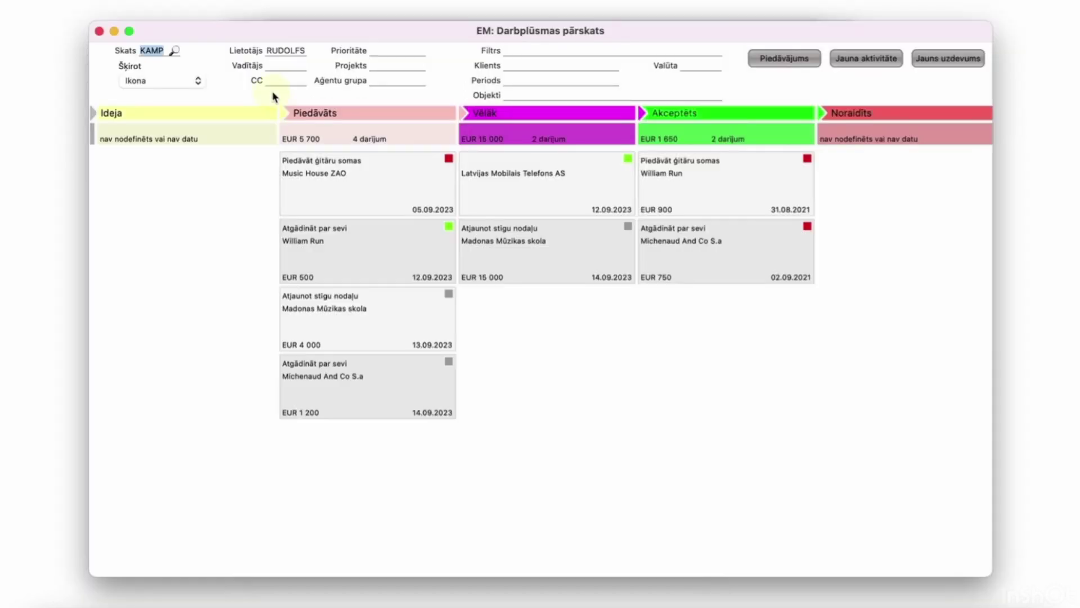
key("Down")
key("Down")
key("Return")
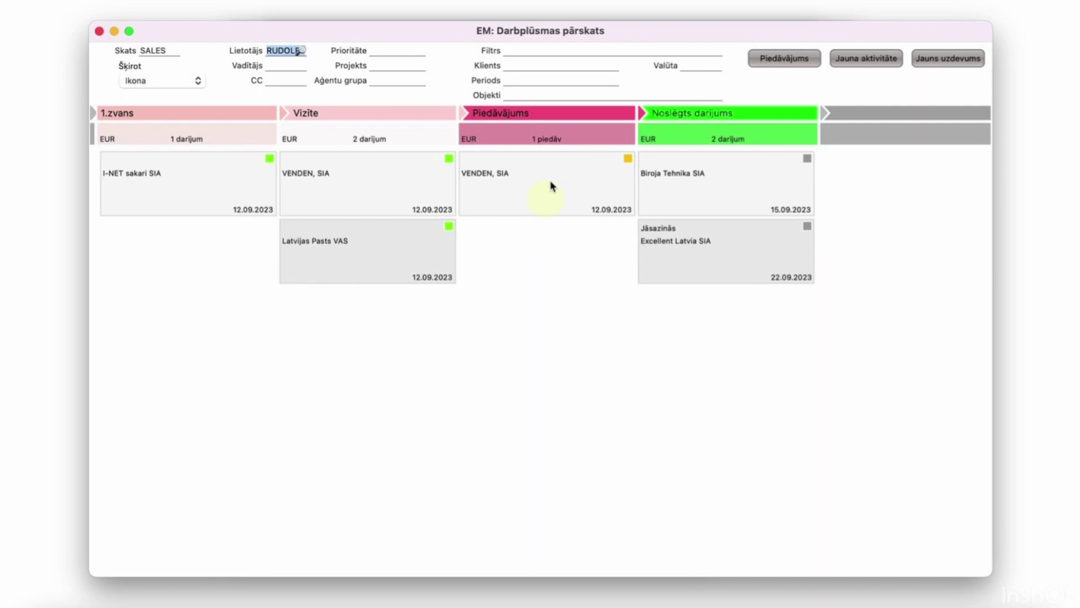
double_click(506, 175)
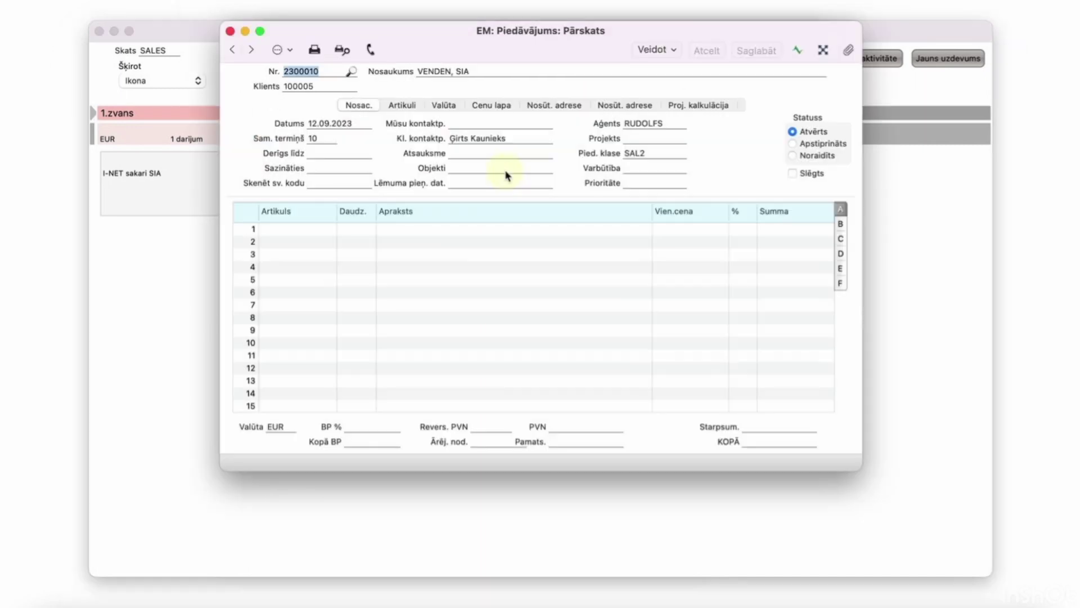